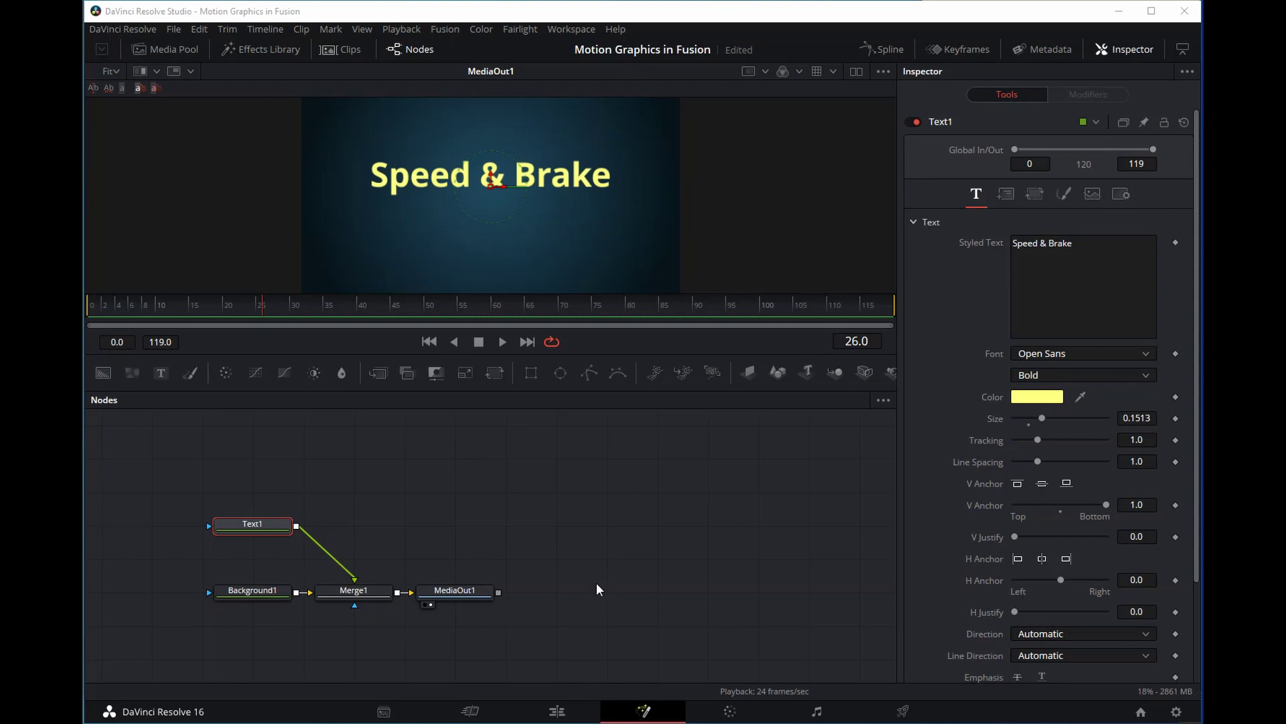
Examine the shading and text settings of the Text1 title, and the gradient settings of Background1.
click(1064, 194)
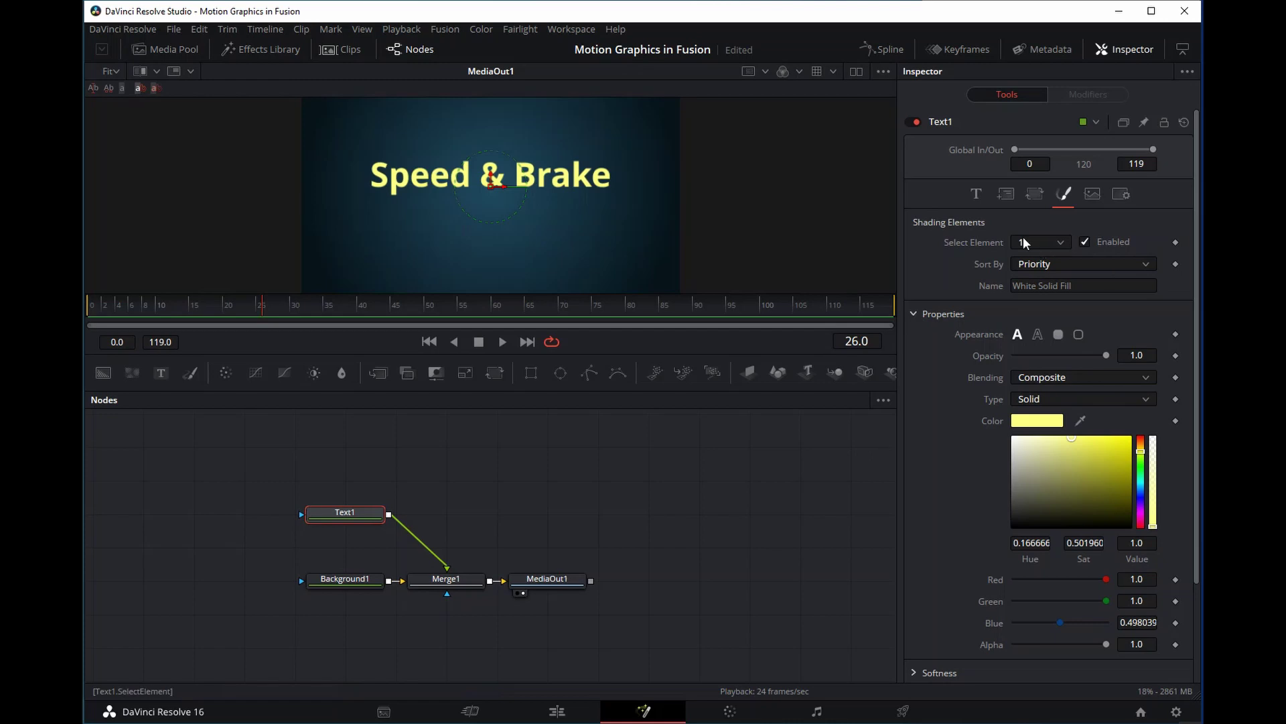
click(974, 194)
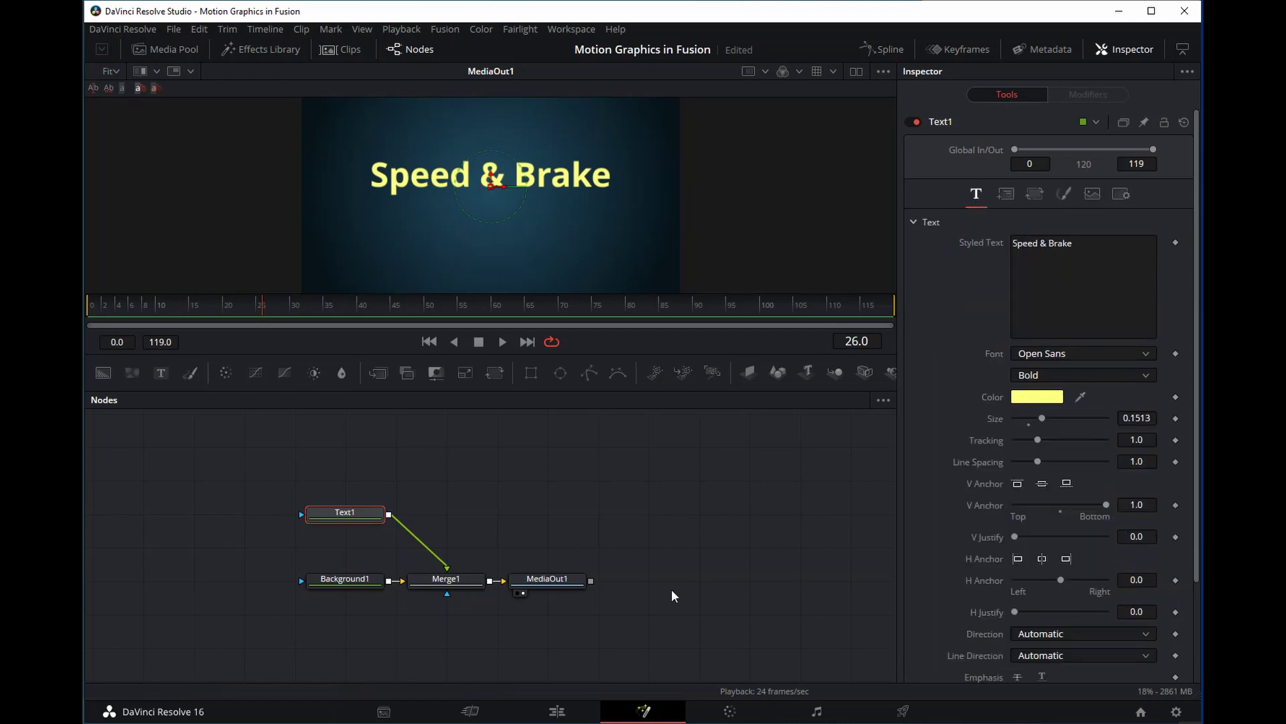
drag(624, 559, 613, 568)
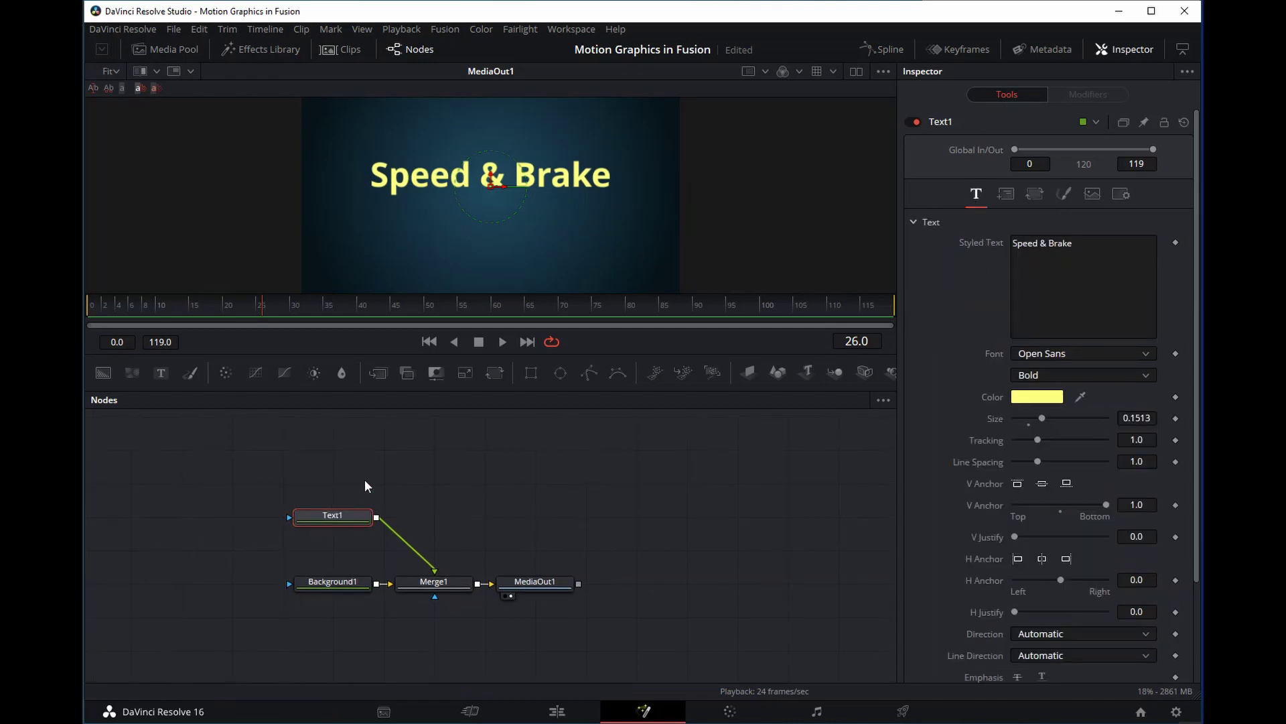
click(337, 581)
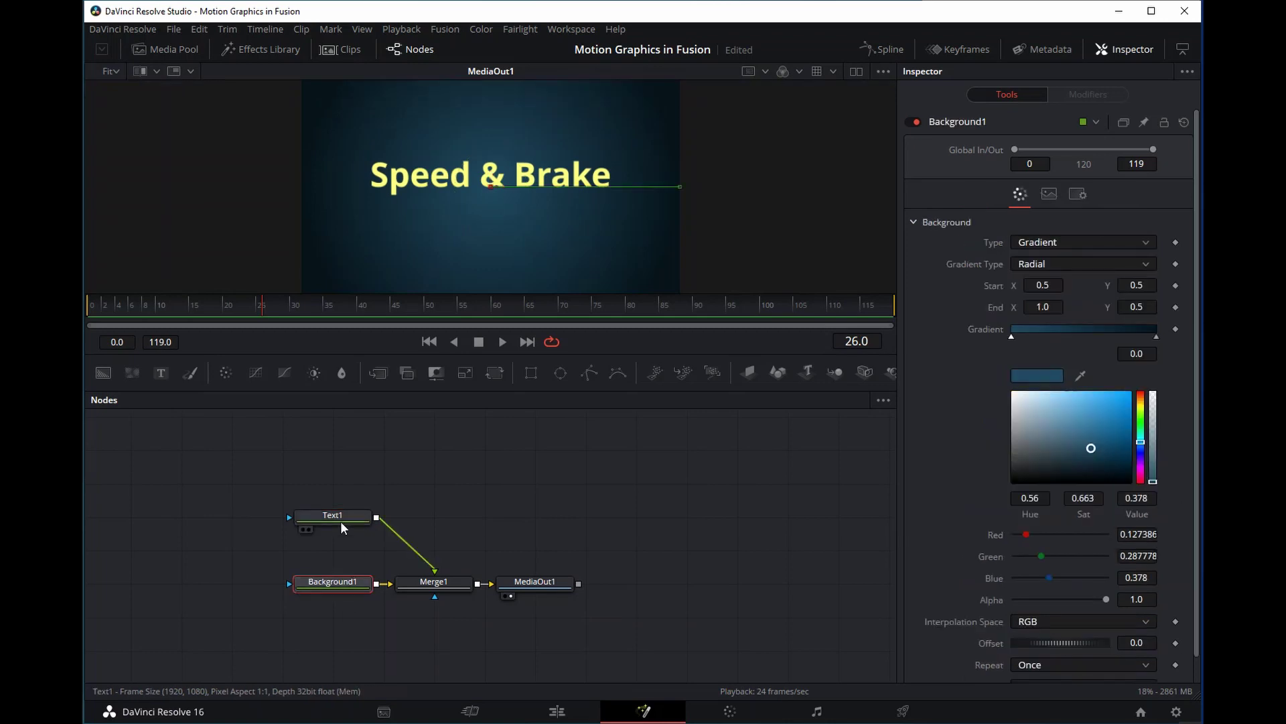
Turn off motion blur for the Text1 node.
click(339, 517)
click(1112, 199)
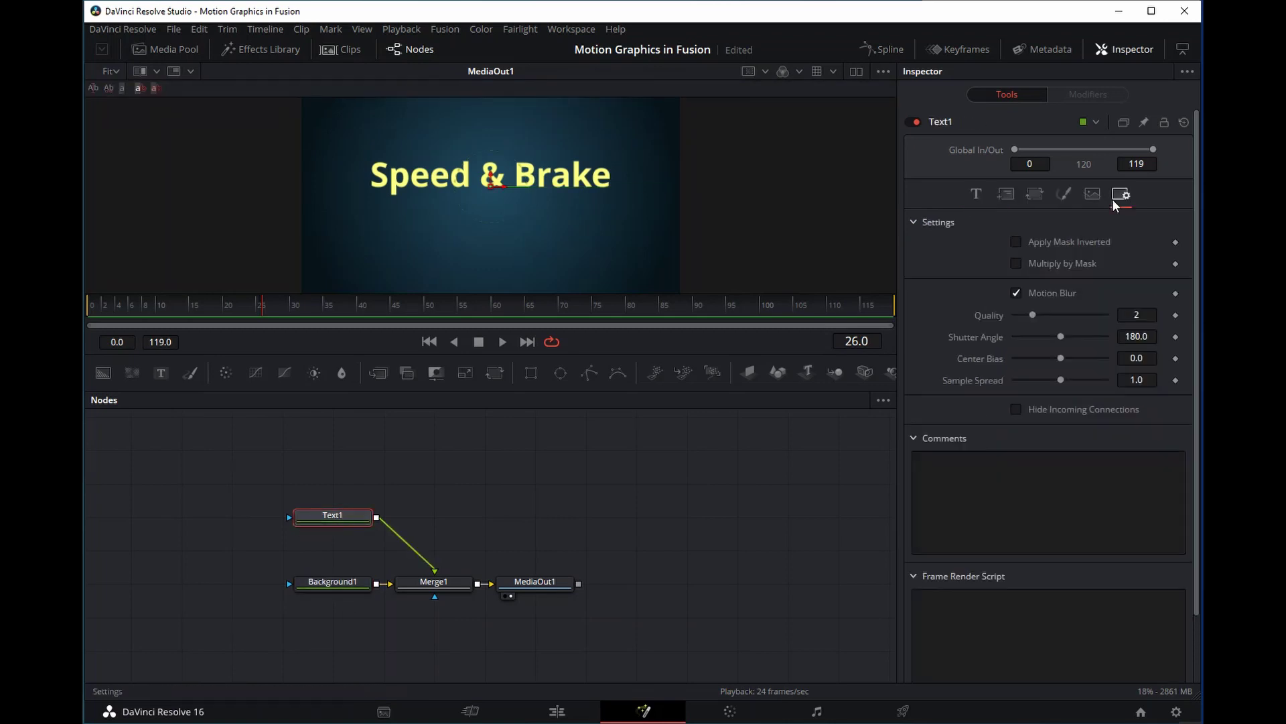
click(1015, 293)
drag(482, 509, 475, 513)
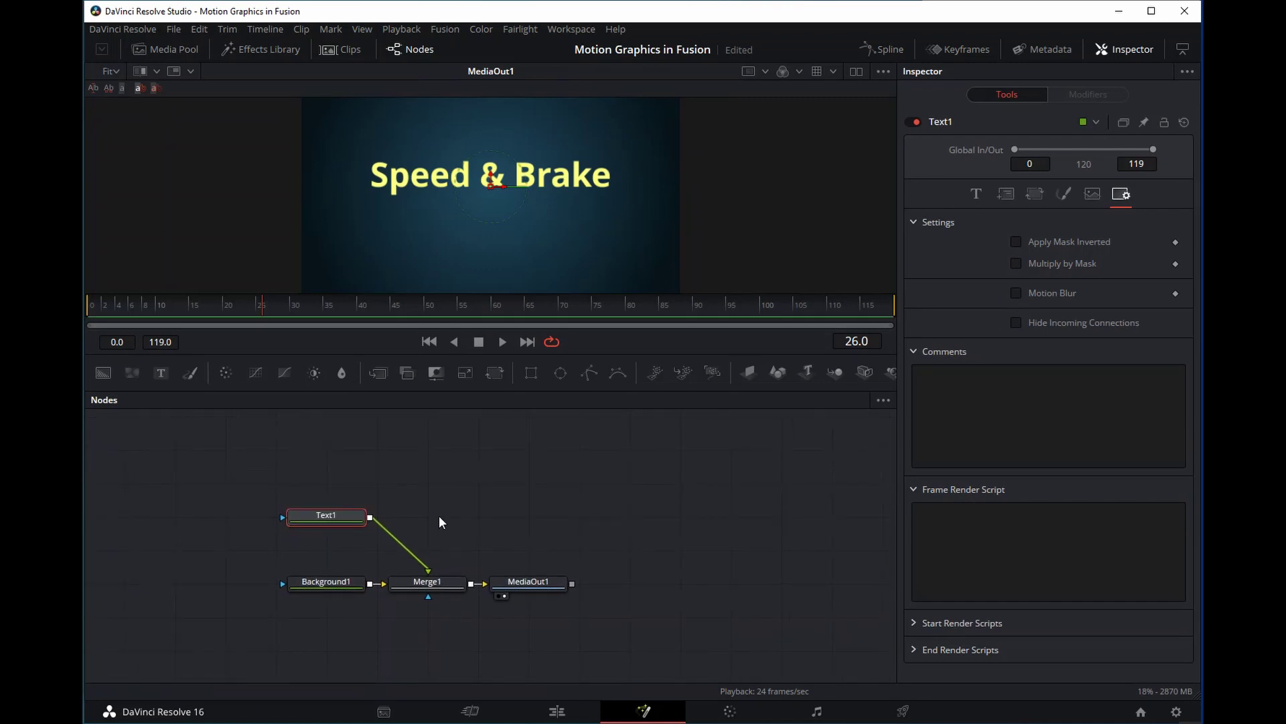
scroll(450, 508, up, 3)
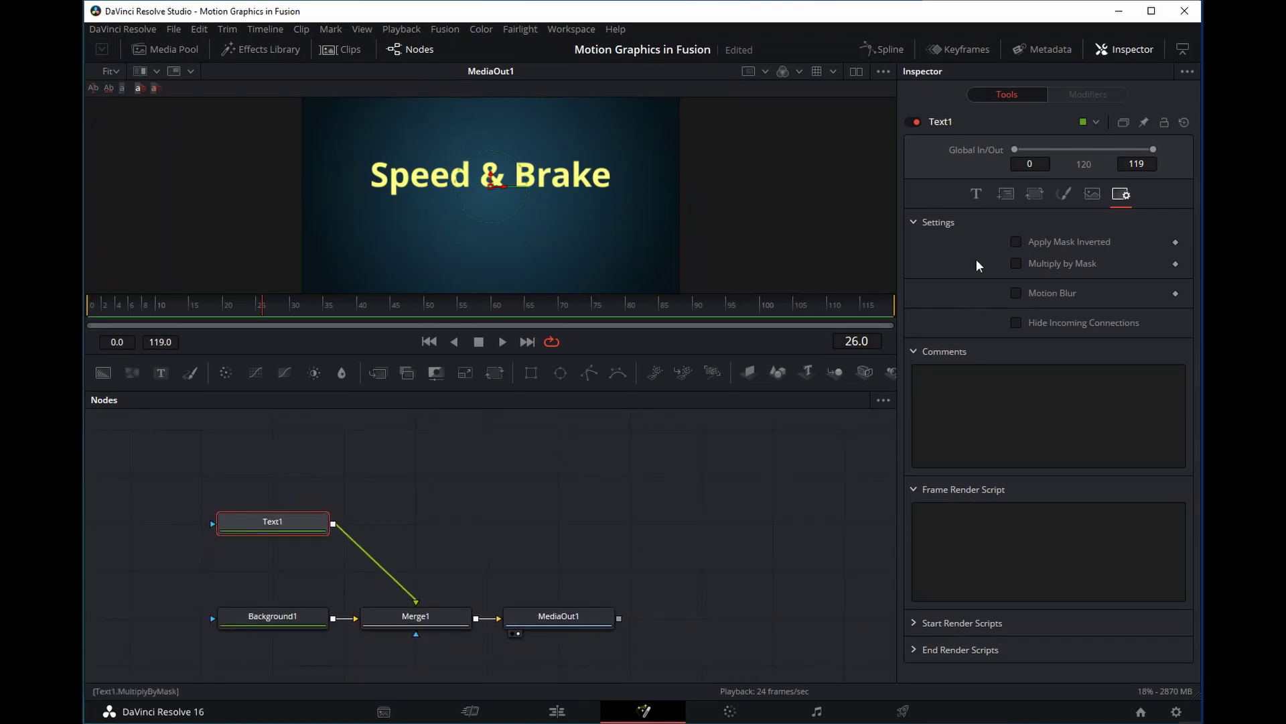
Add a Follower modifier to the styled text of Text1 and open the modifier's settings.
click(976, 193)
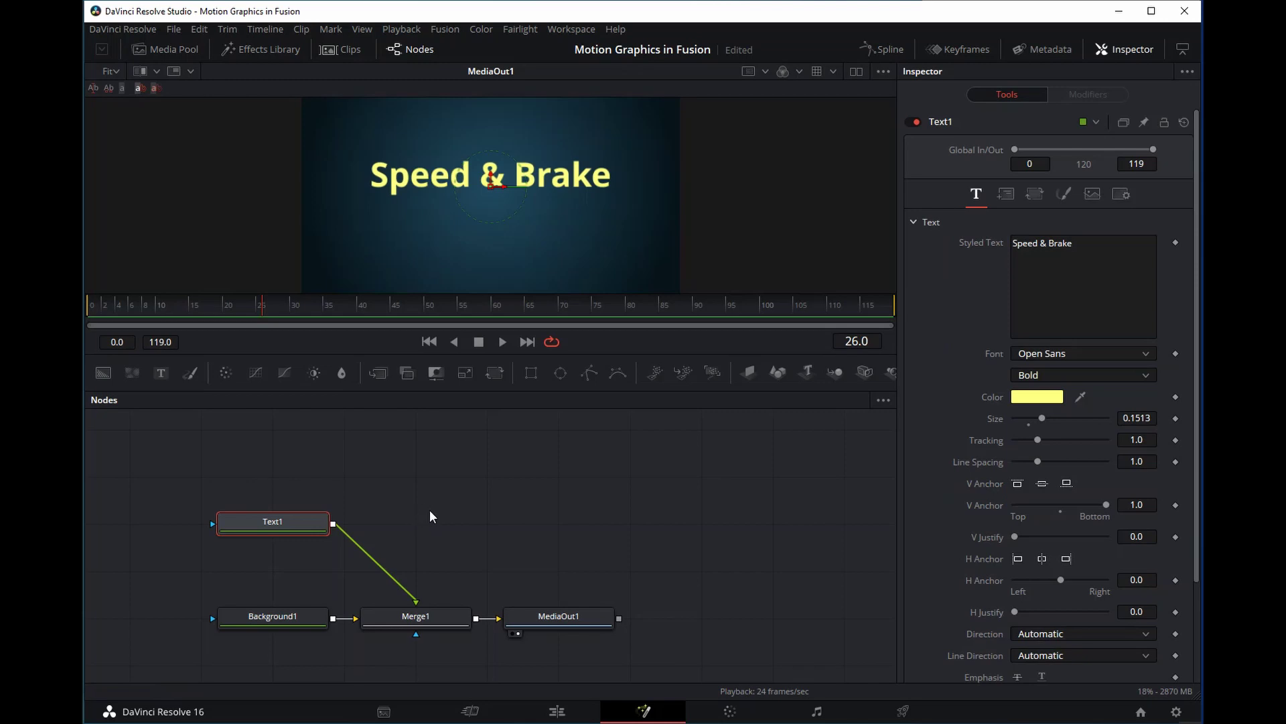
right_click(1021, 245)
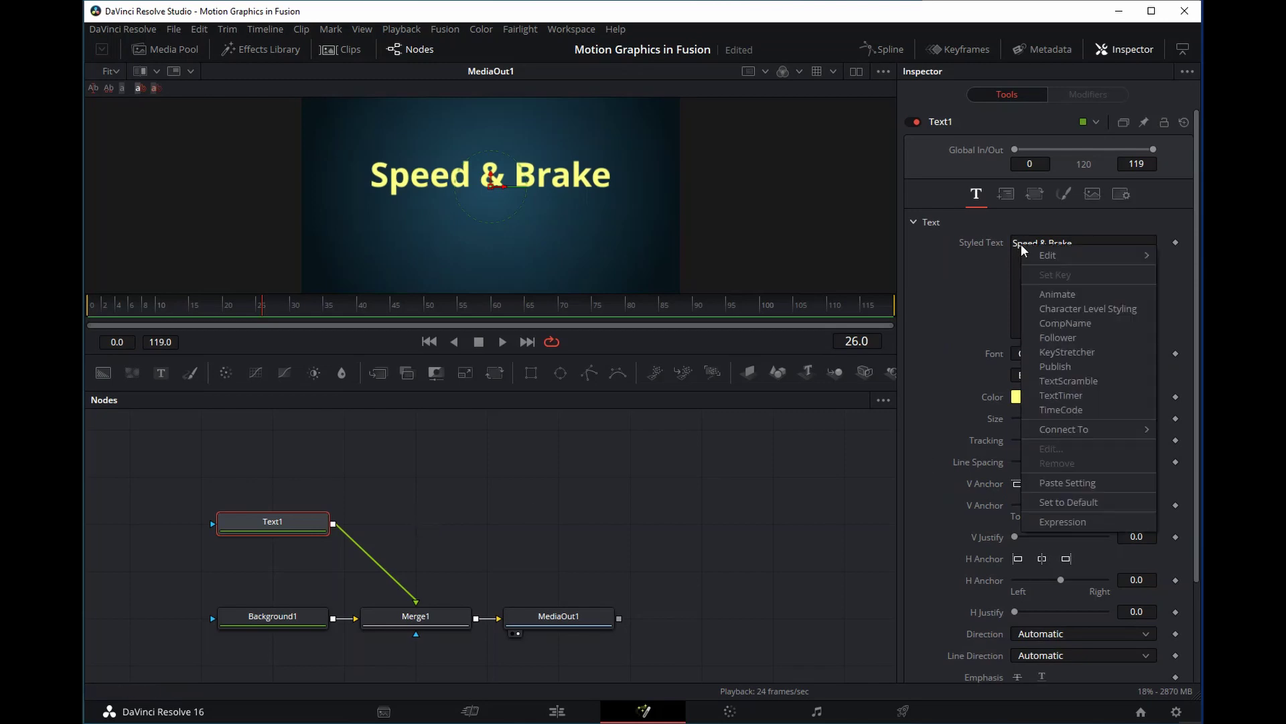
click(1055, 337)
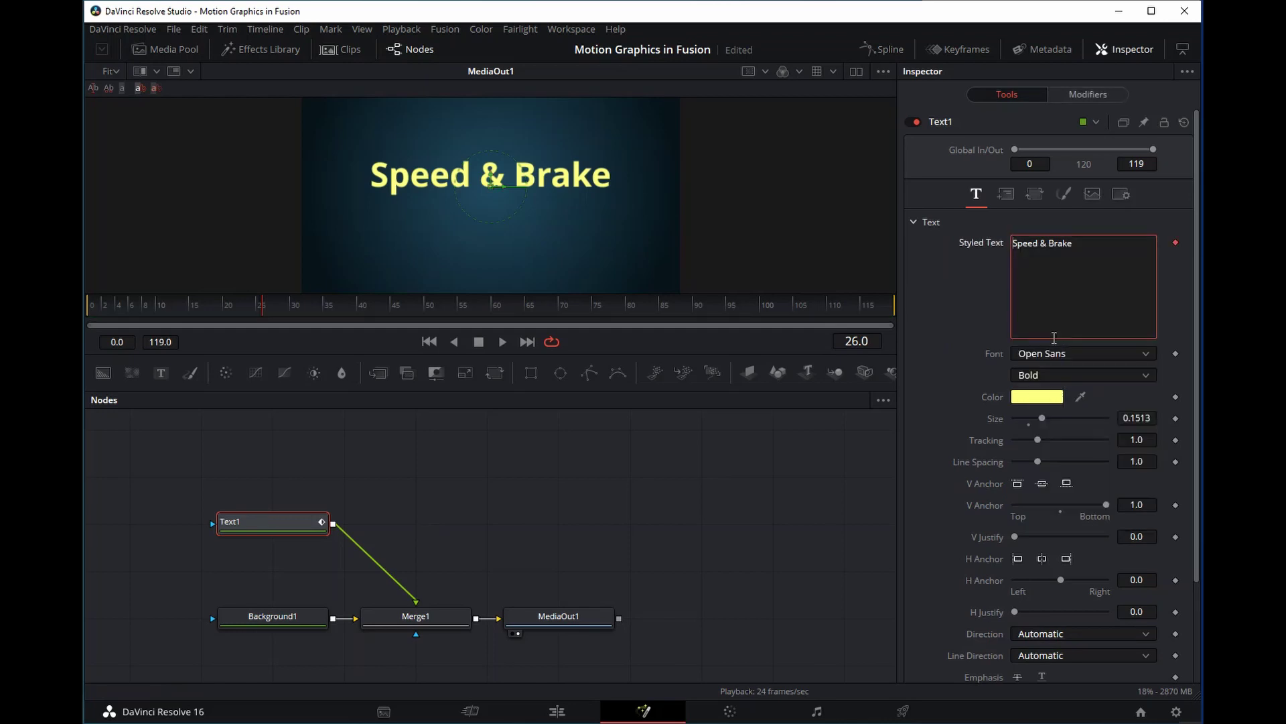
click(1075, 94)
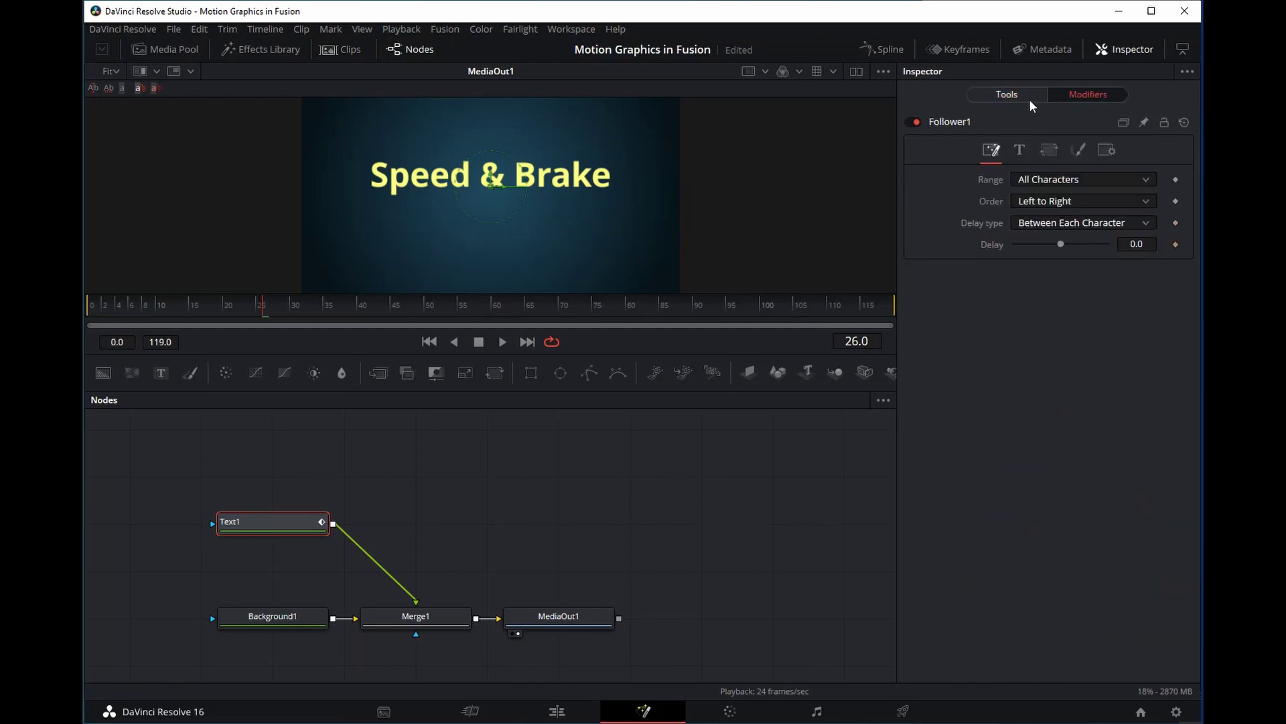
Examine the Follower's shading, text and transform settings to see which properties it can animate per character.
click(1077, 151)
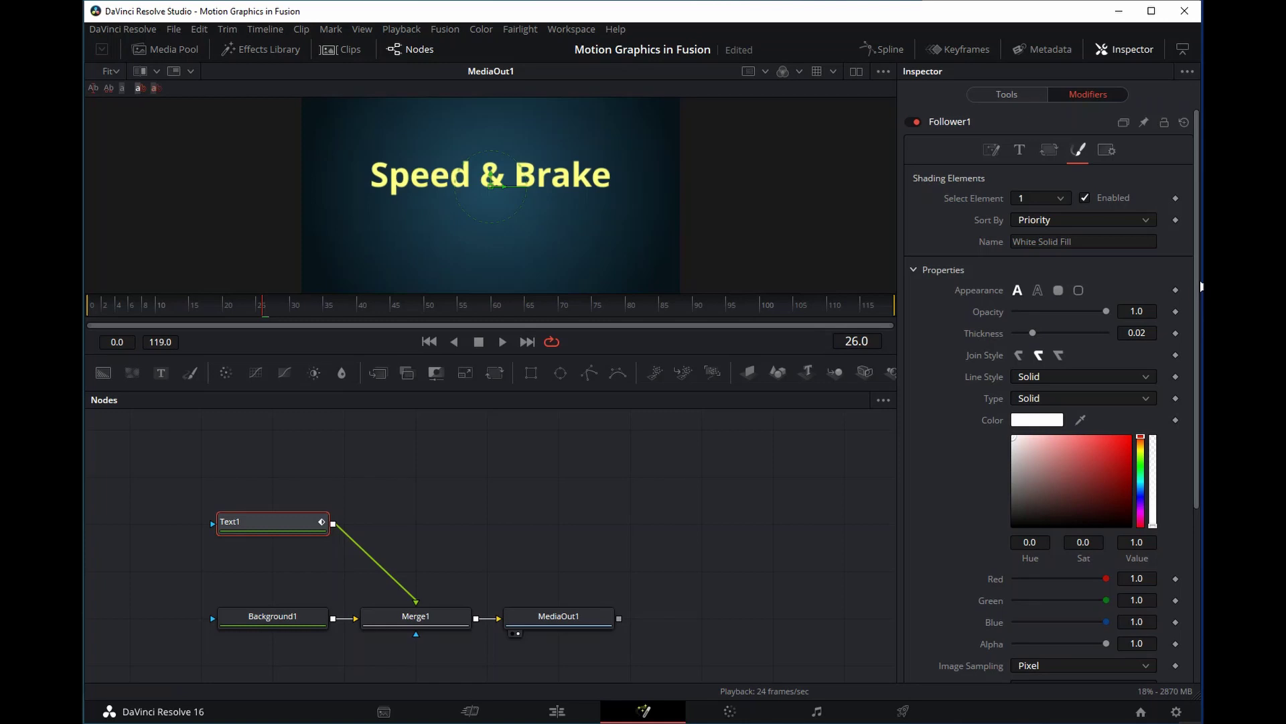
scroll(1199, 351, down, 4)
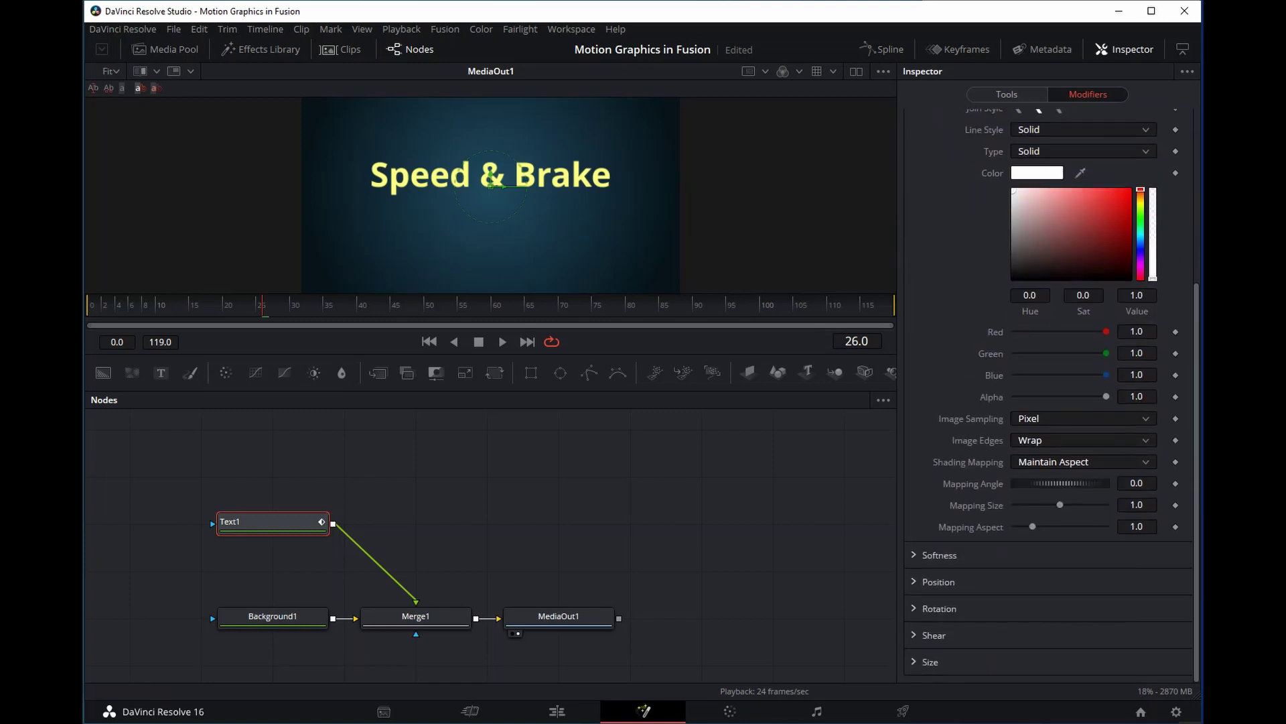
scroll(1189, 575, up, 4)
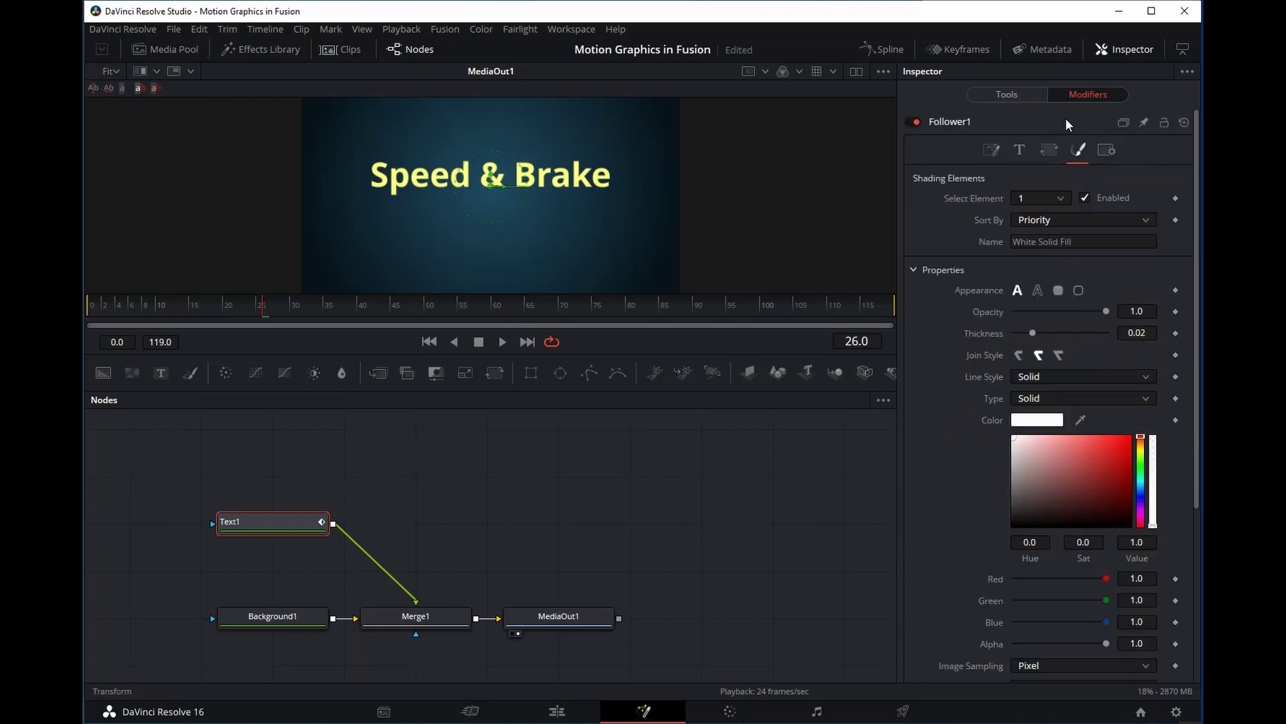
click(1019, 150)
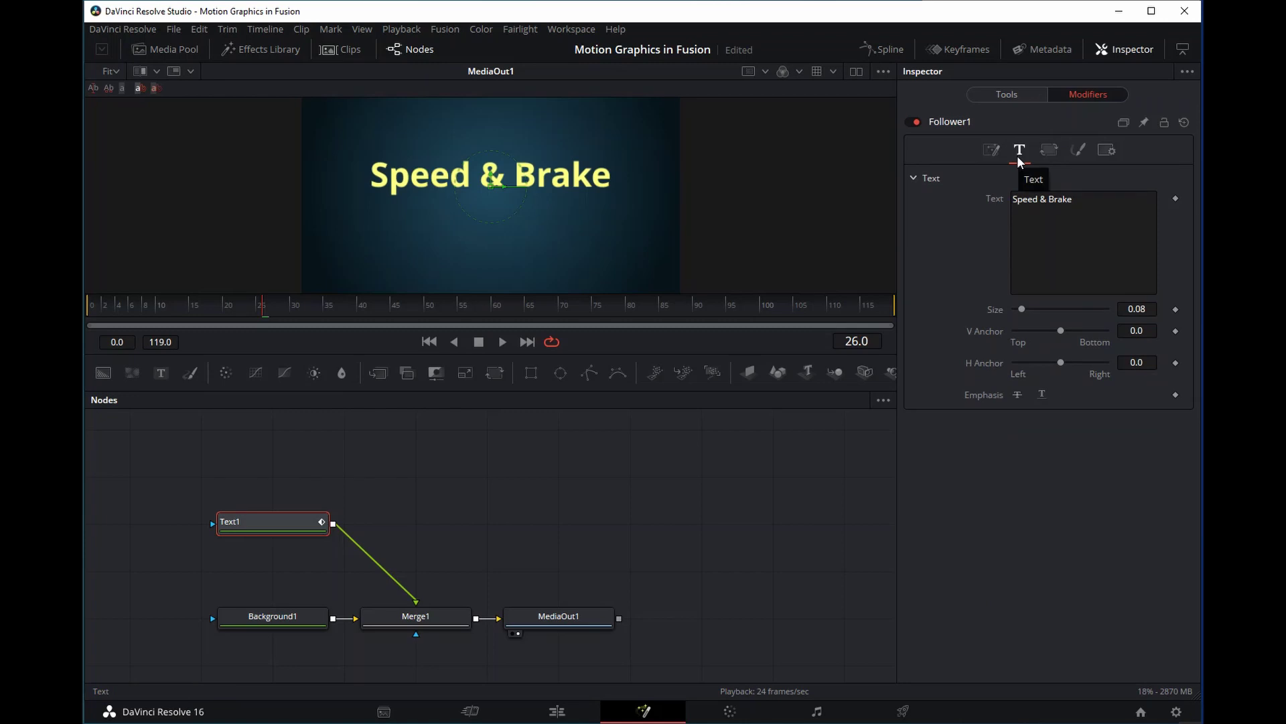
click(1049, 150)
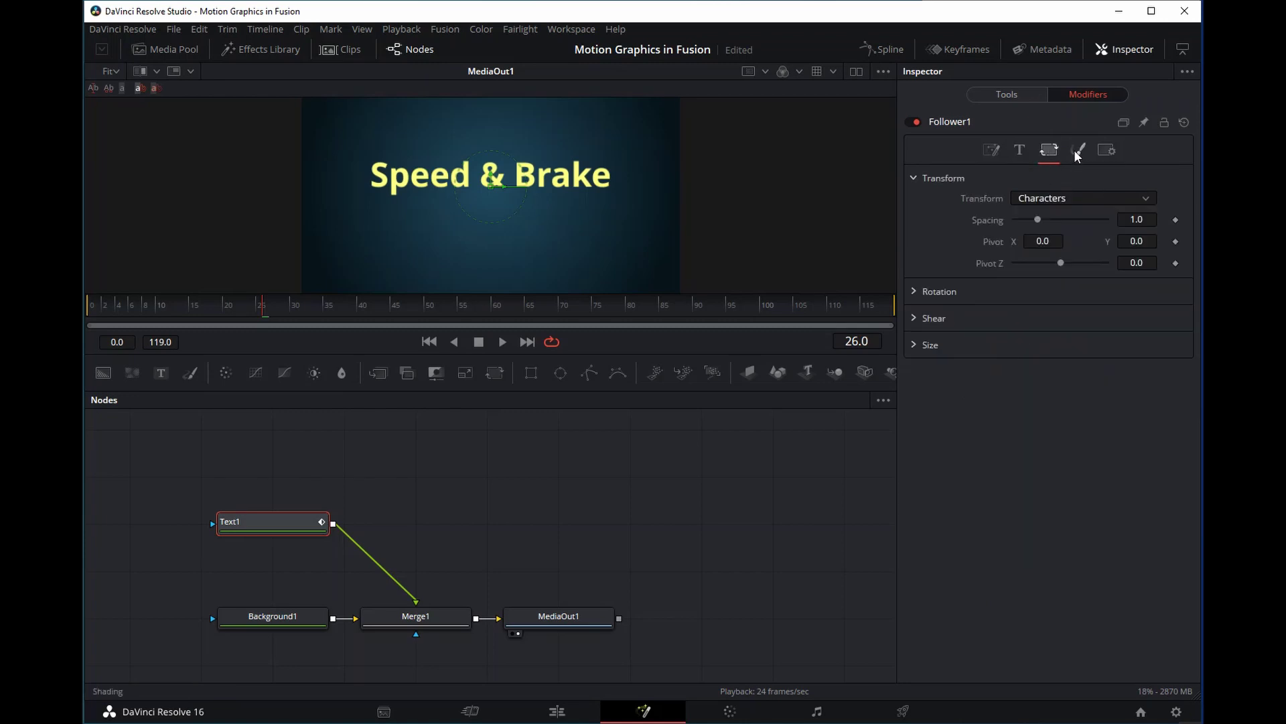
click(1077, 150)
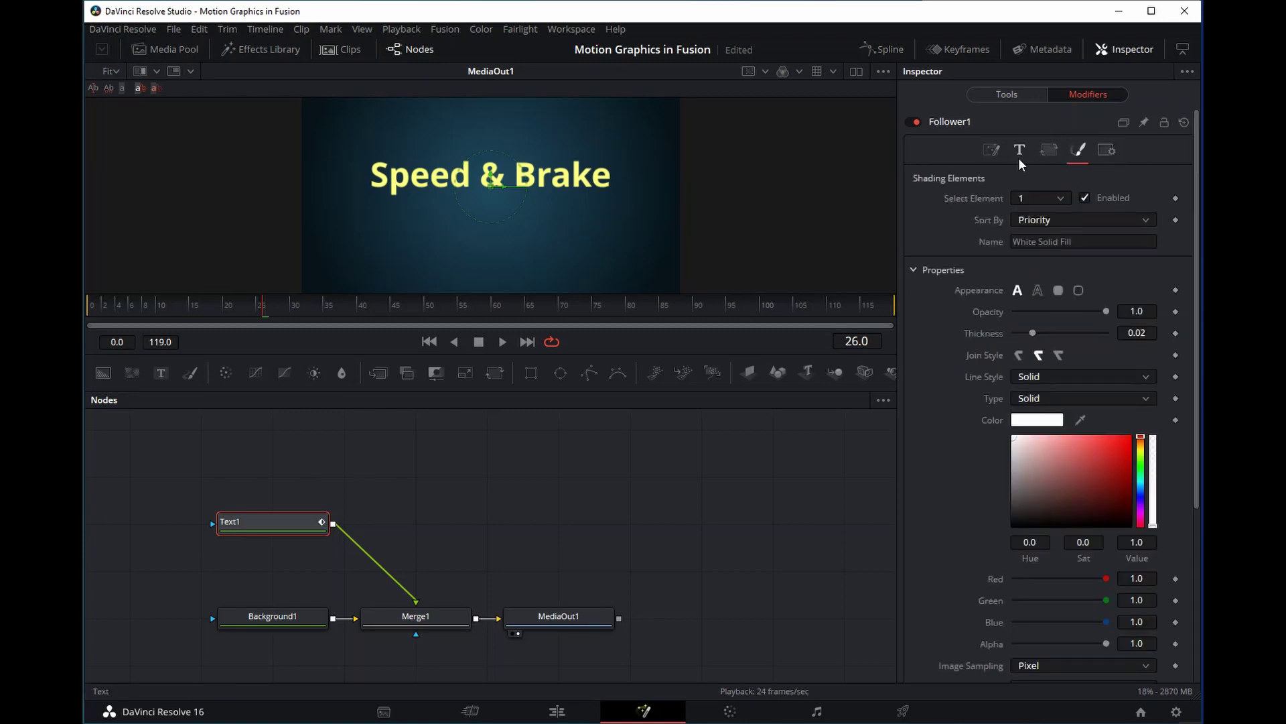
Examine the layout settings of Text1, especially its Center position.
click(1011, 96)
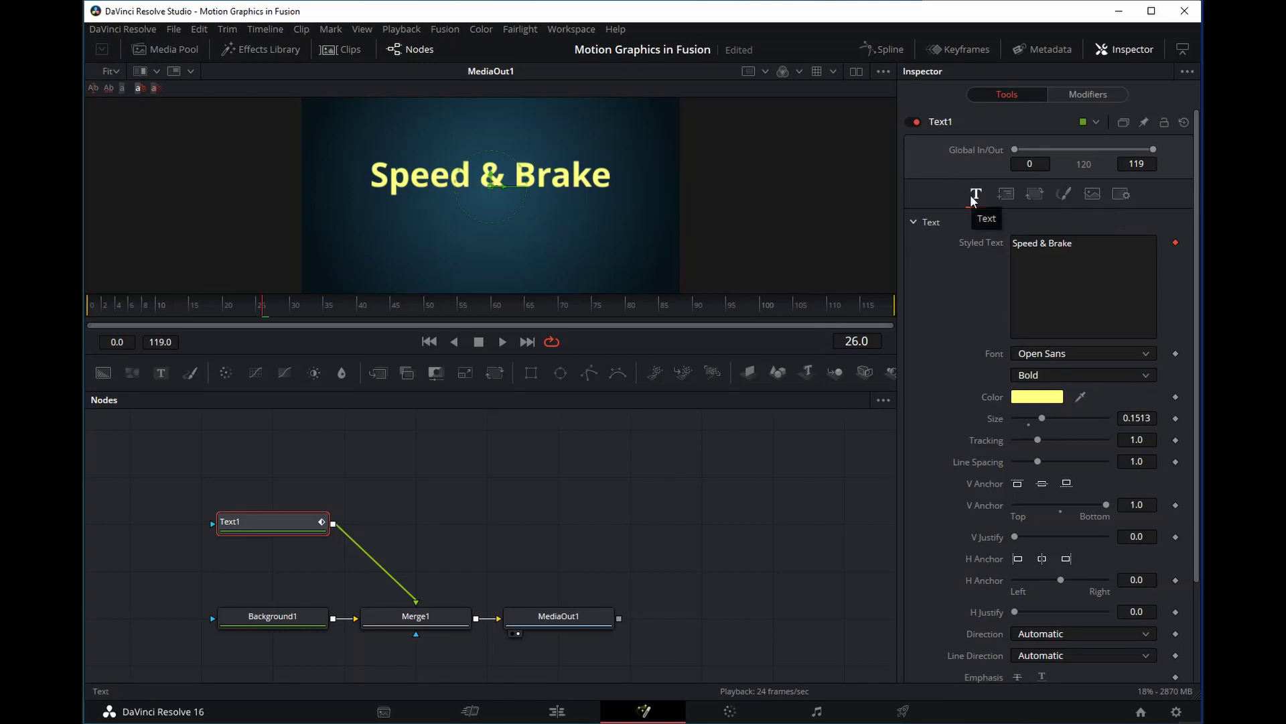
click(1010, 197)
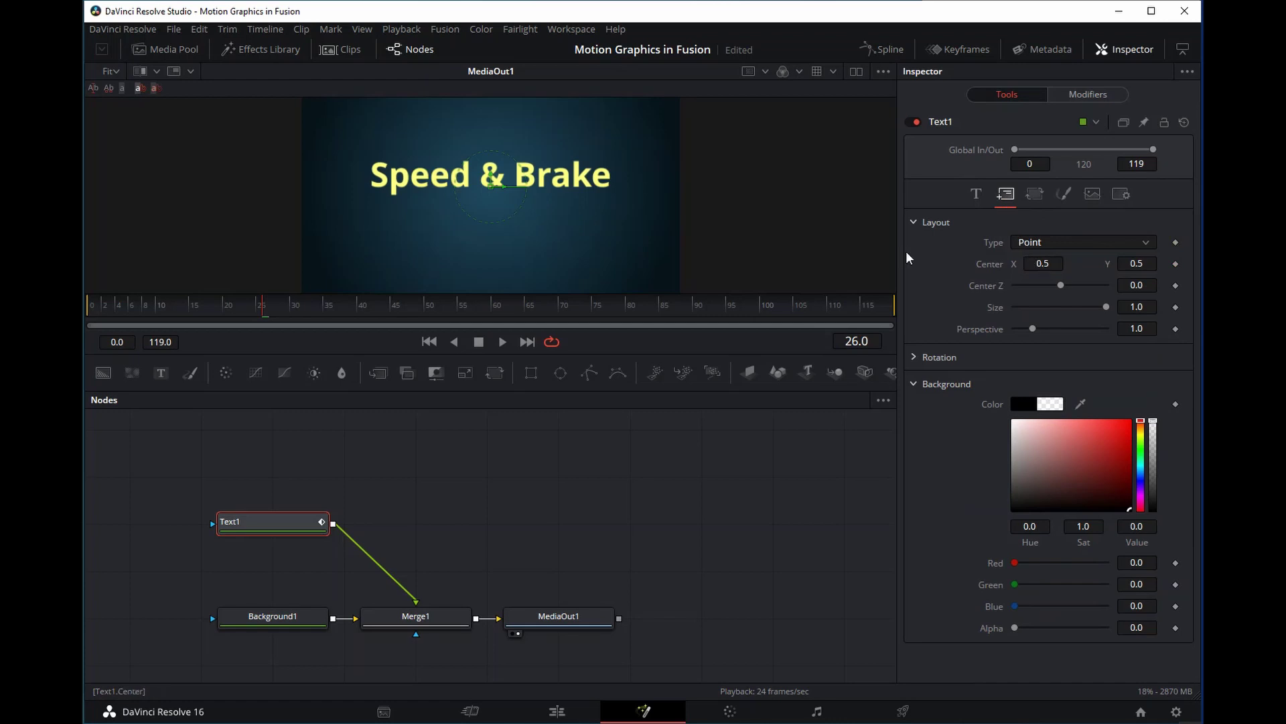
mouse_move(1043, 263)
mouse_down()
mouse_move(1180, 263)
mouse_move(1019, 263)
mouse_move(1042, 266)
mouse_up()
double_click(990, 266)
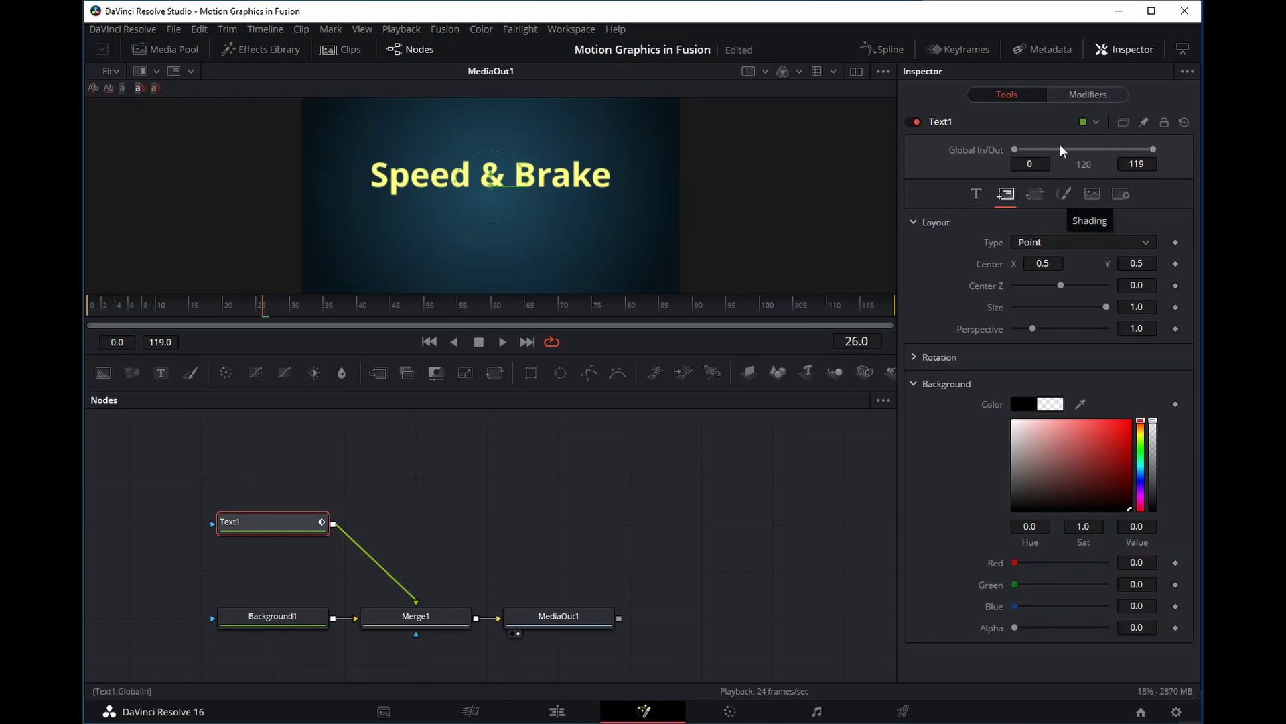
Examine the Follower's shading properties, expanding Position to see its offset and pivot values.
click(1066, 94)
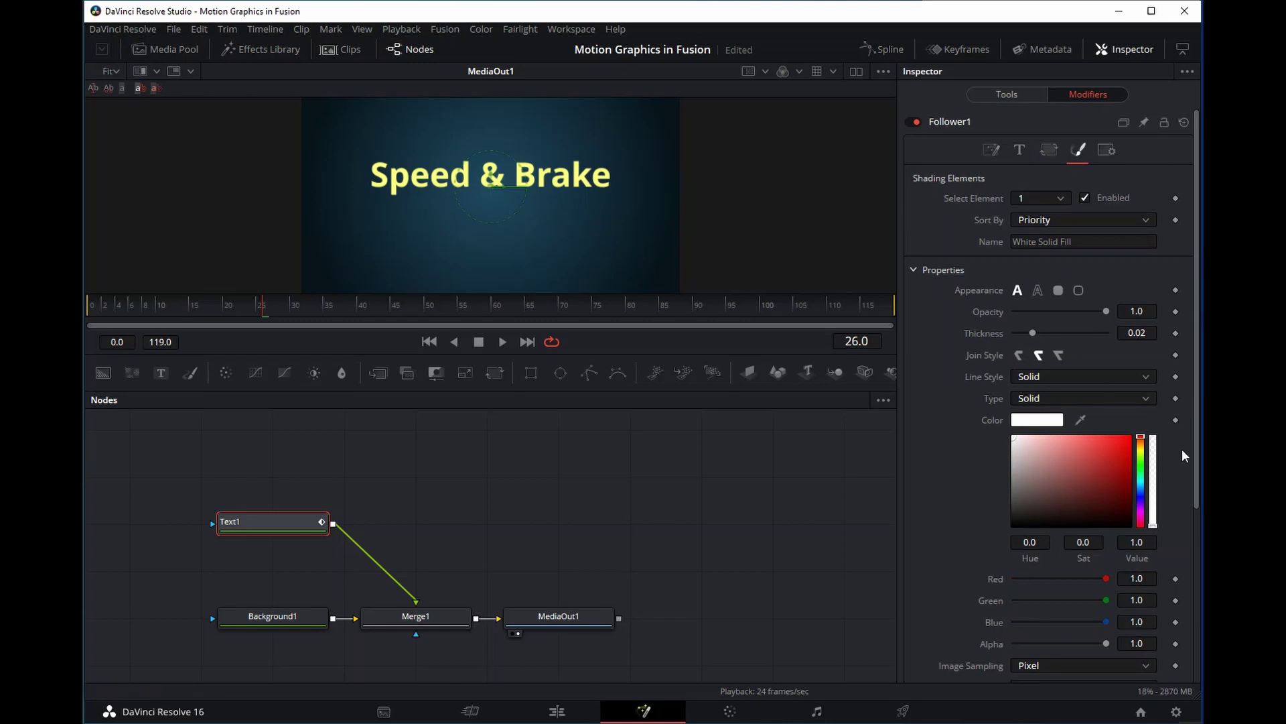
drag(1196, 464, 1191, 637)
click(914, 581)
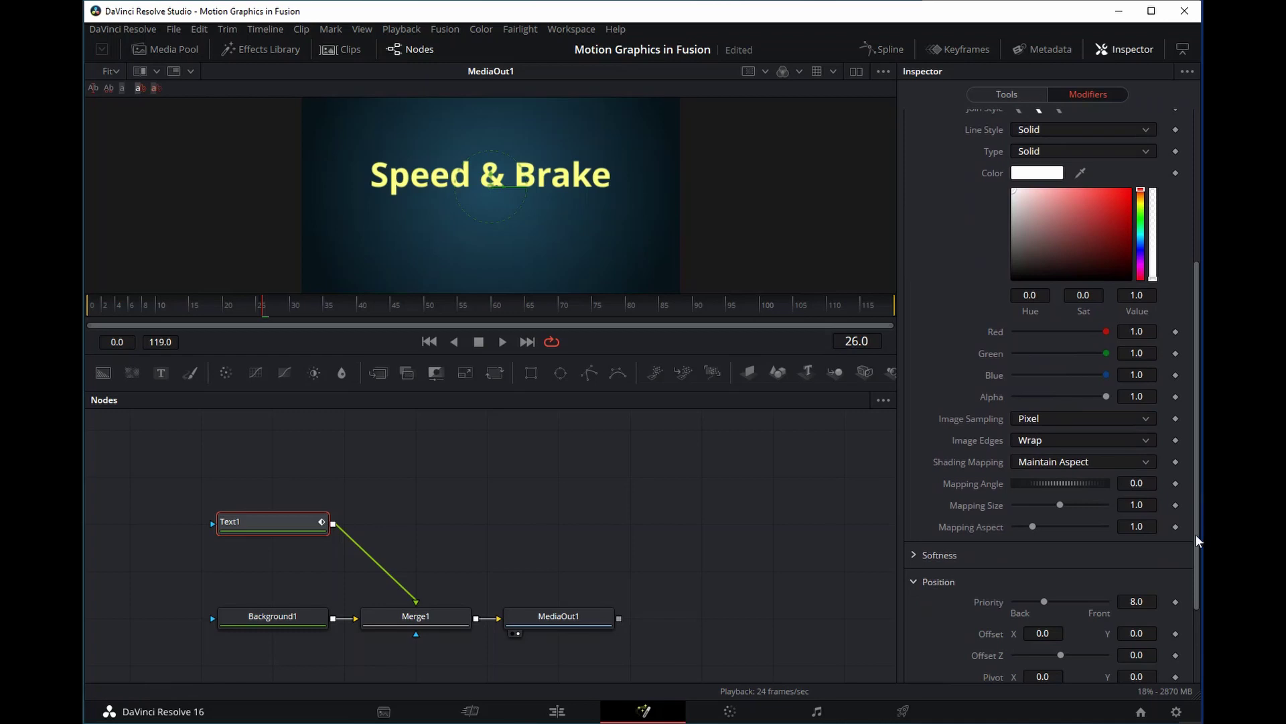
drag(1191, 529, 1189, 600)
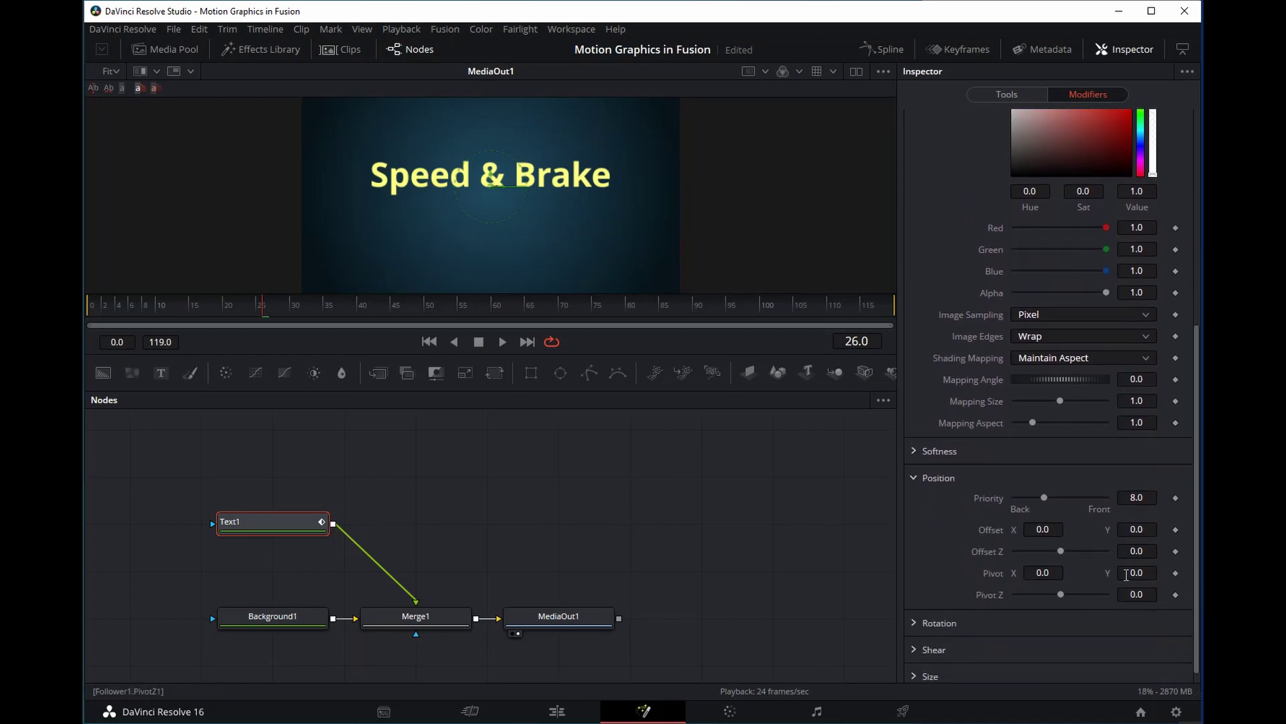
scroll(1045, 402, up, 10)
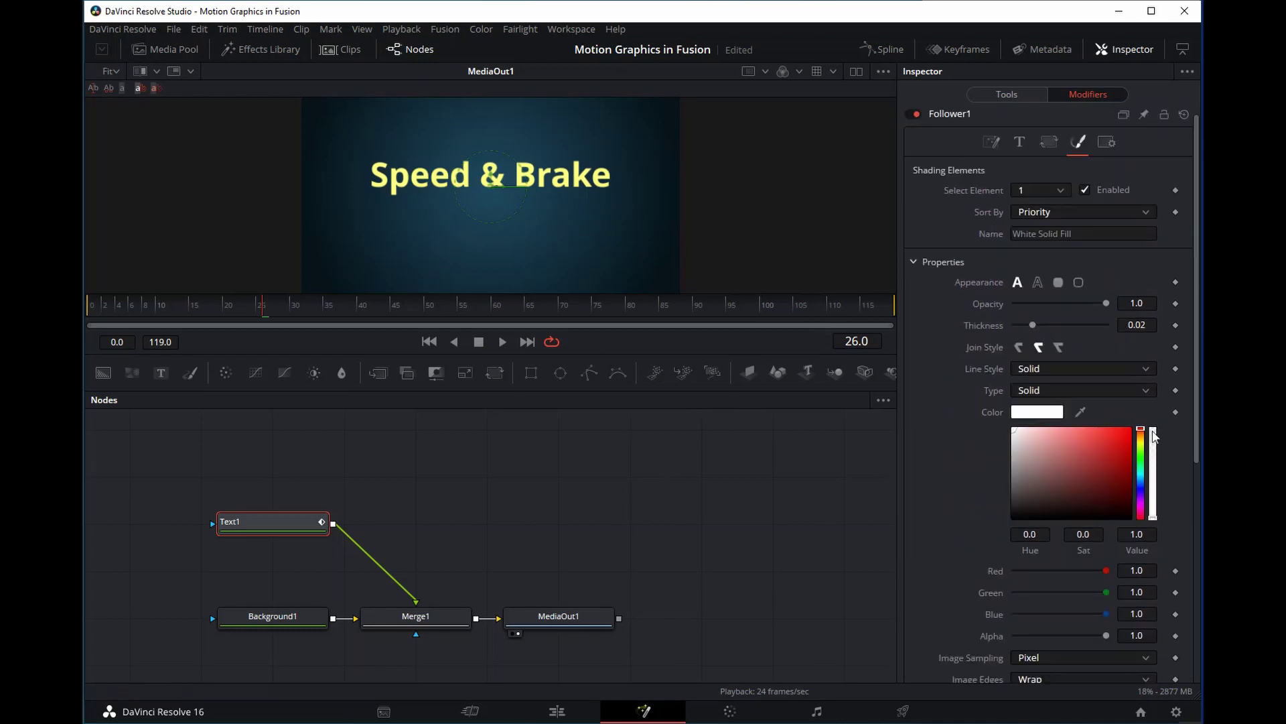
mouse_move(1197, 442)
mouse_down()
mouse_move(1196, 678)
mouse_move(1196, 453)
mouse_up()
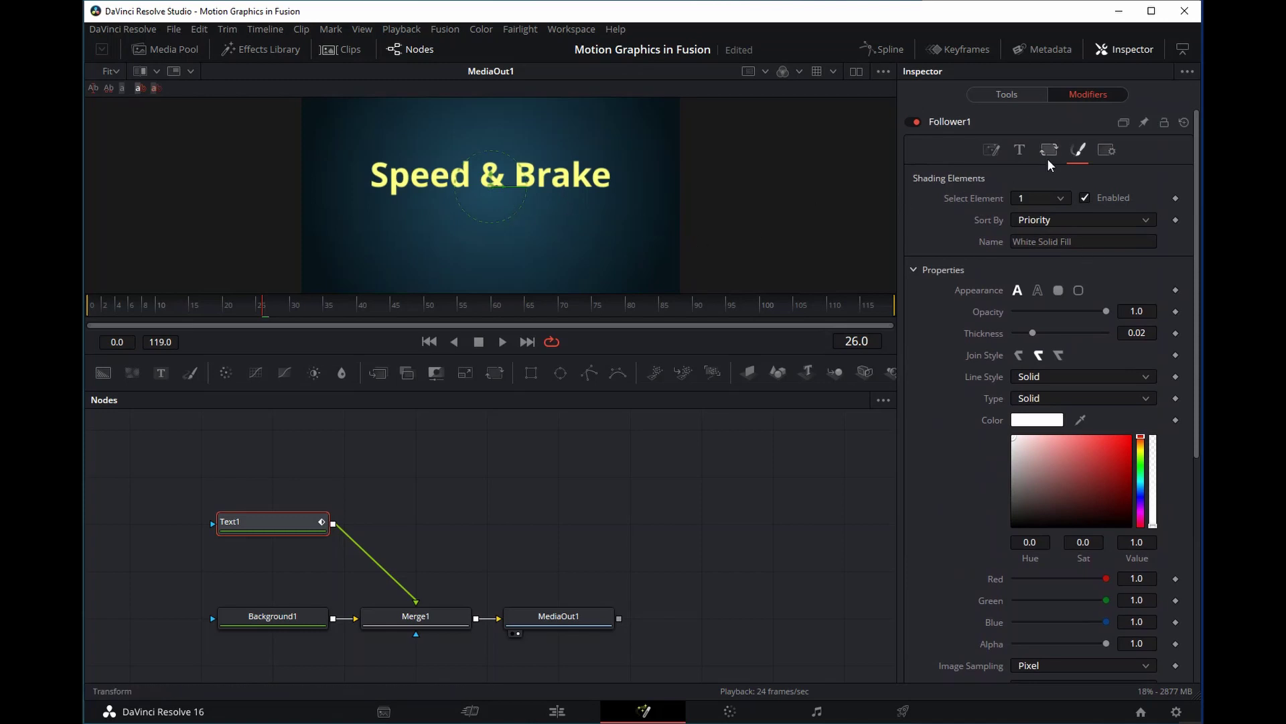
Enable shading element 2, the red outline, on the Text1 title and expand its position settings.
click(1008, 94)
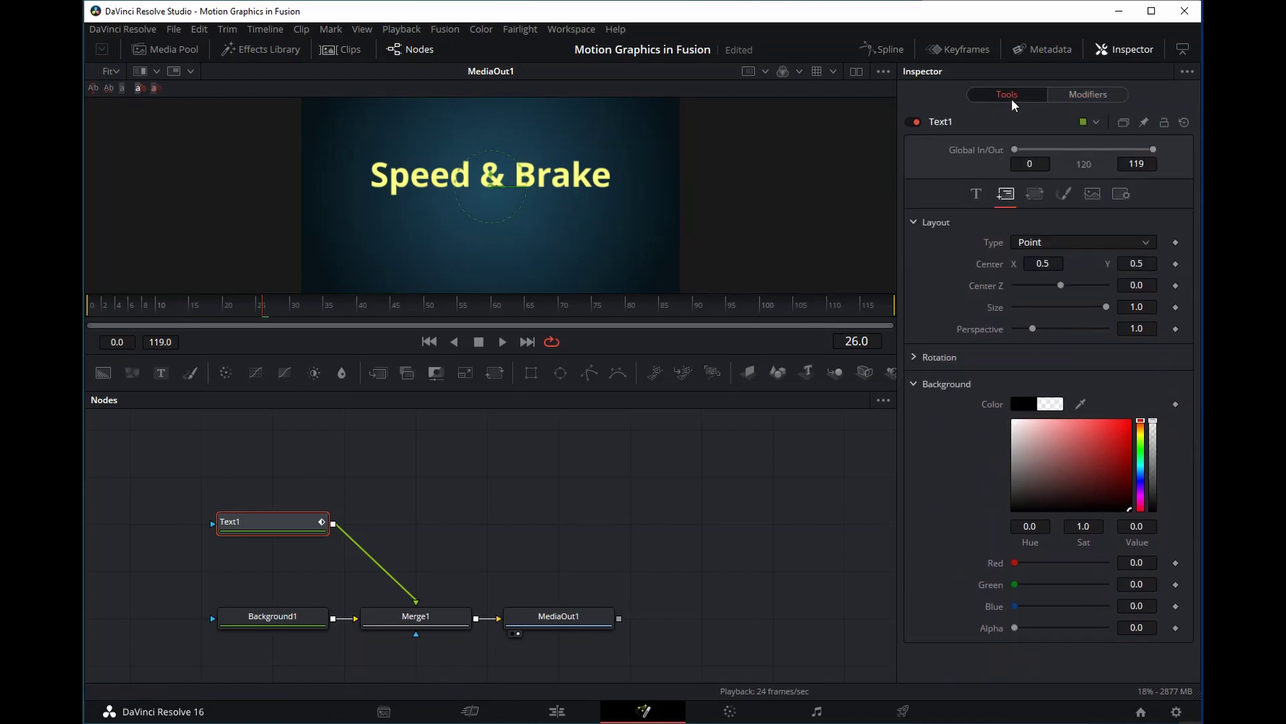
click(1064, 194)
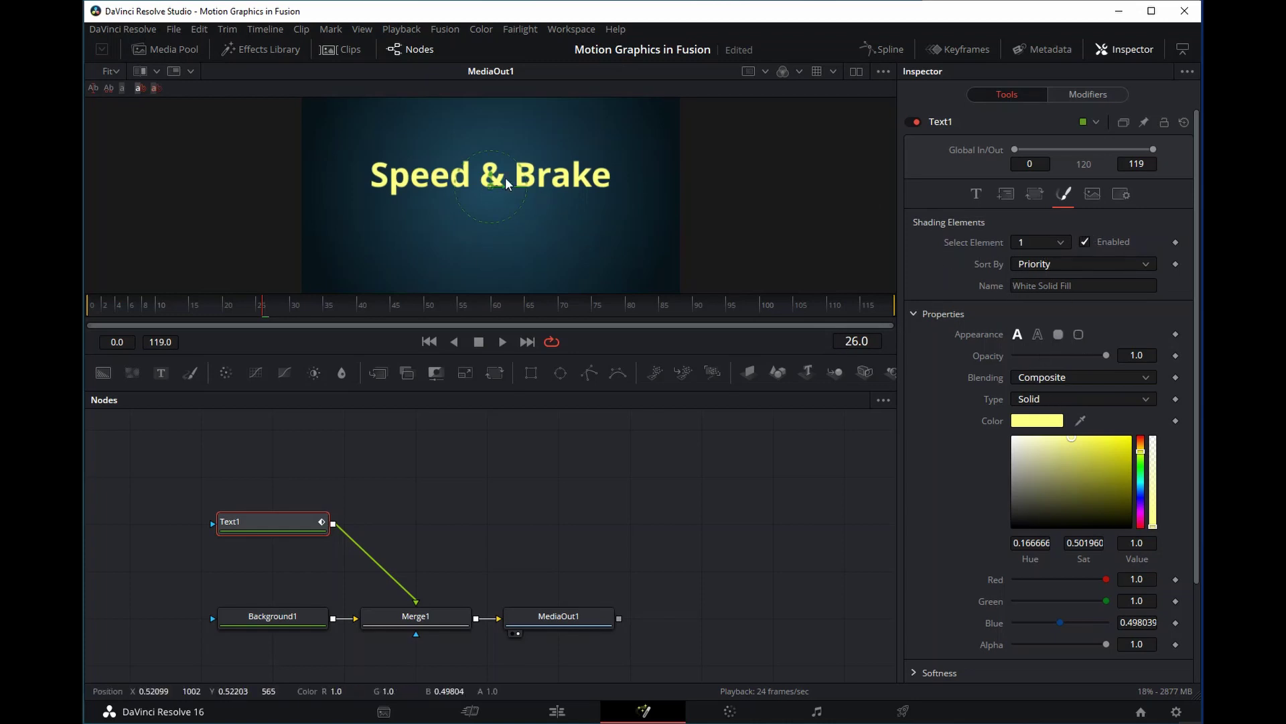
click(1029, 243)
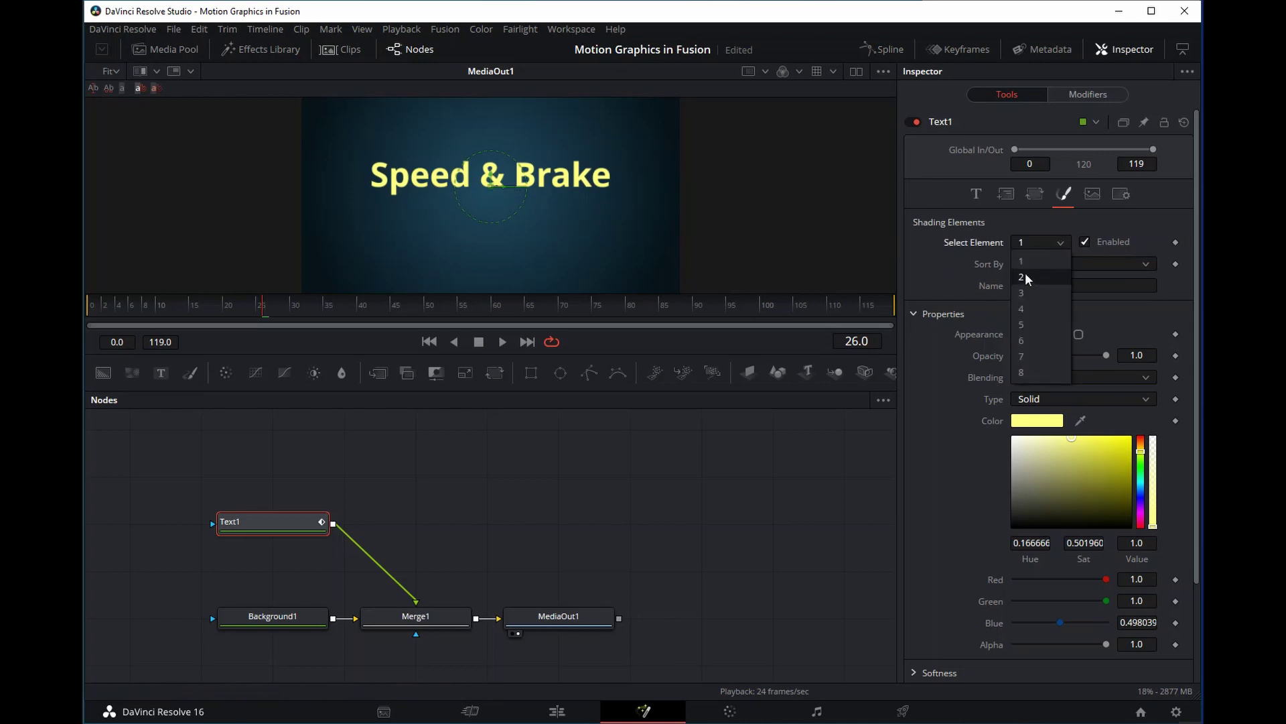
click(1019, 270)
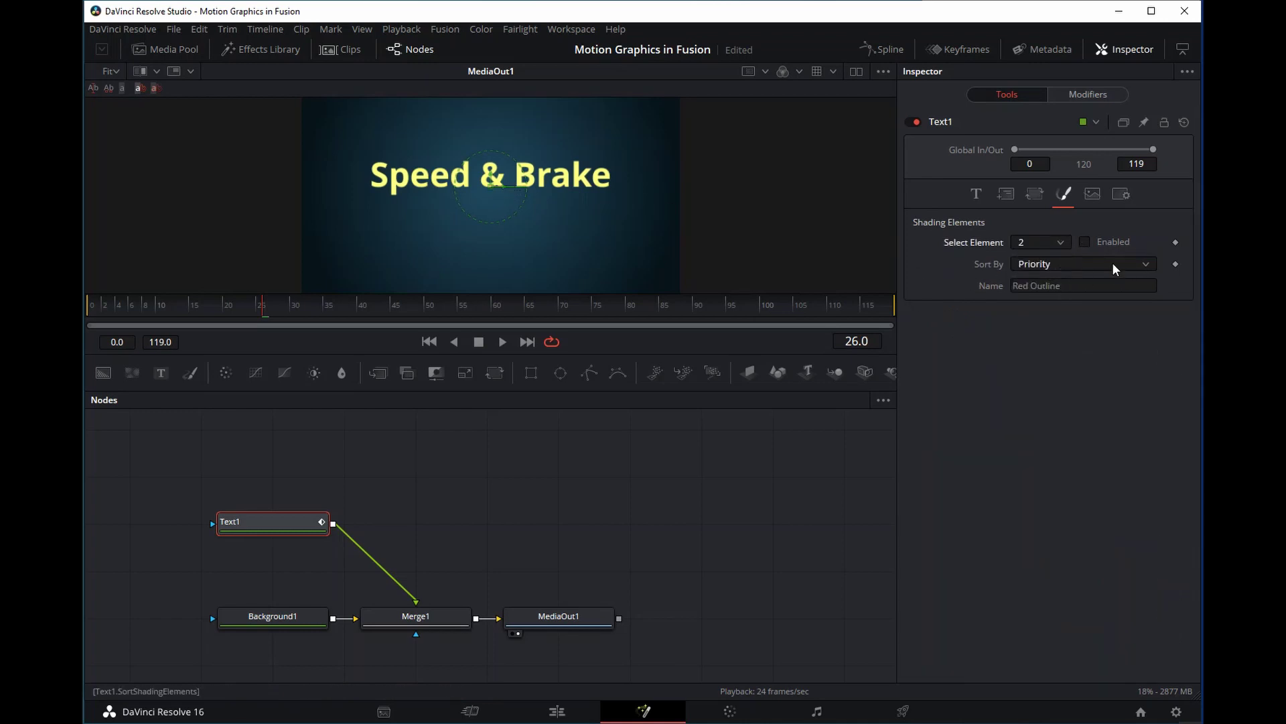
click(1085, 241)
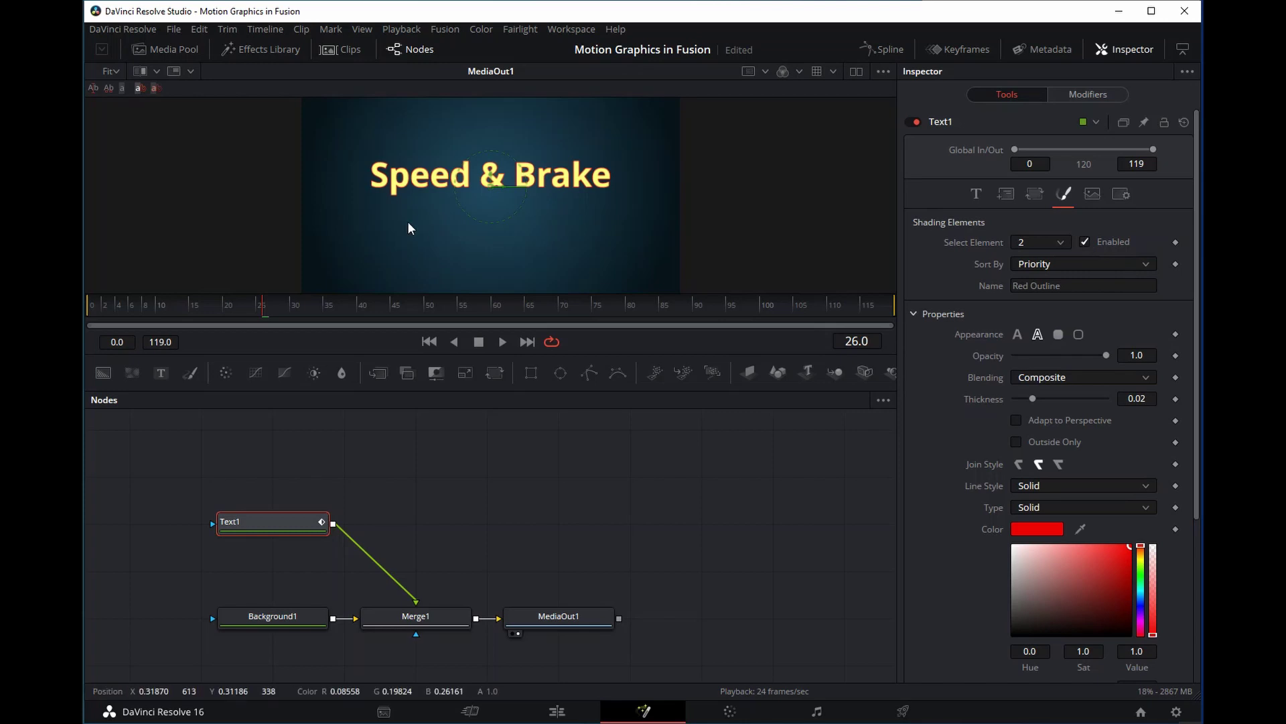
scroll(445, 185, up, 3)
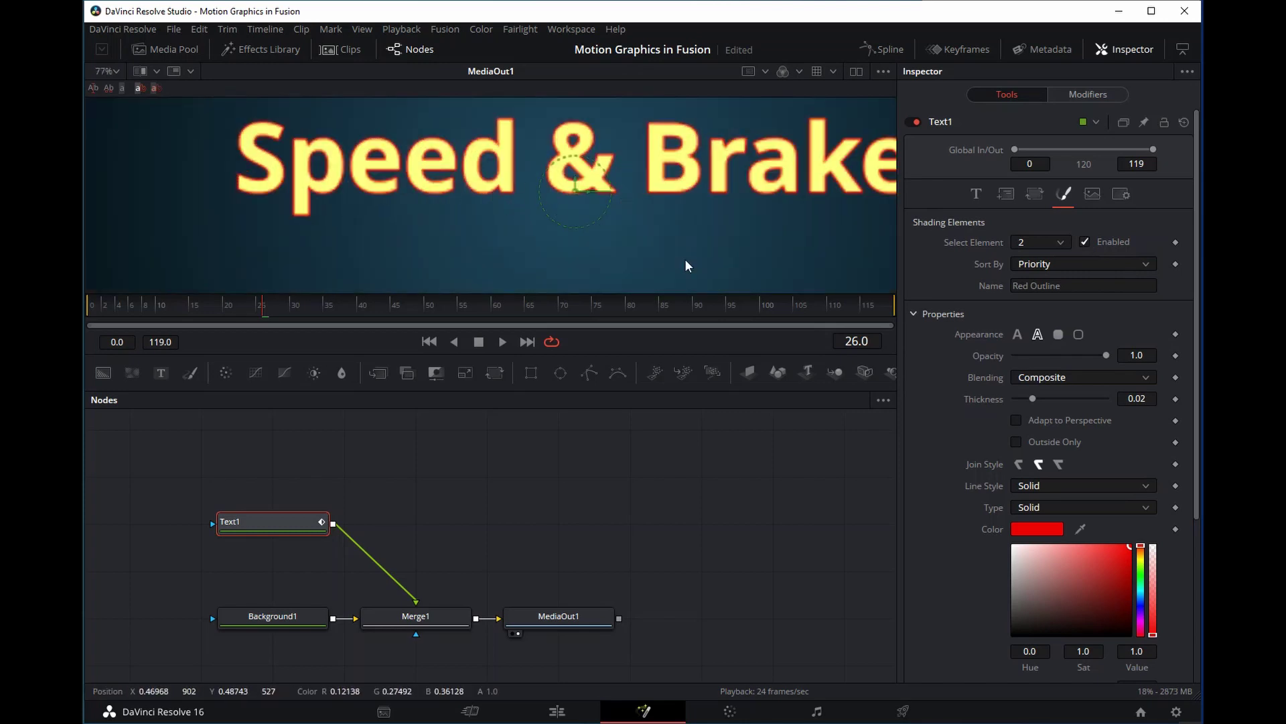
scroll(1200, 390, down, 3)
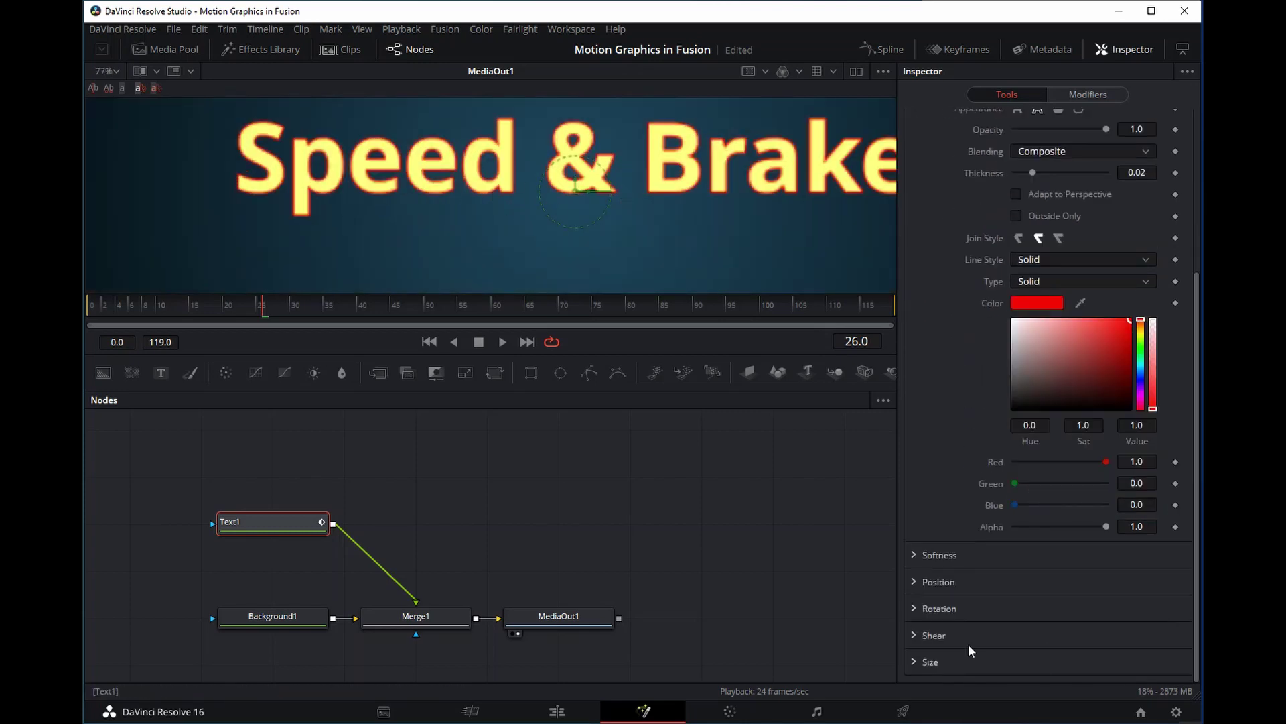
click(914, 582)
Try an X offset of -0.2 for the title's red outline.
click(1044, 633)
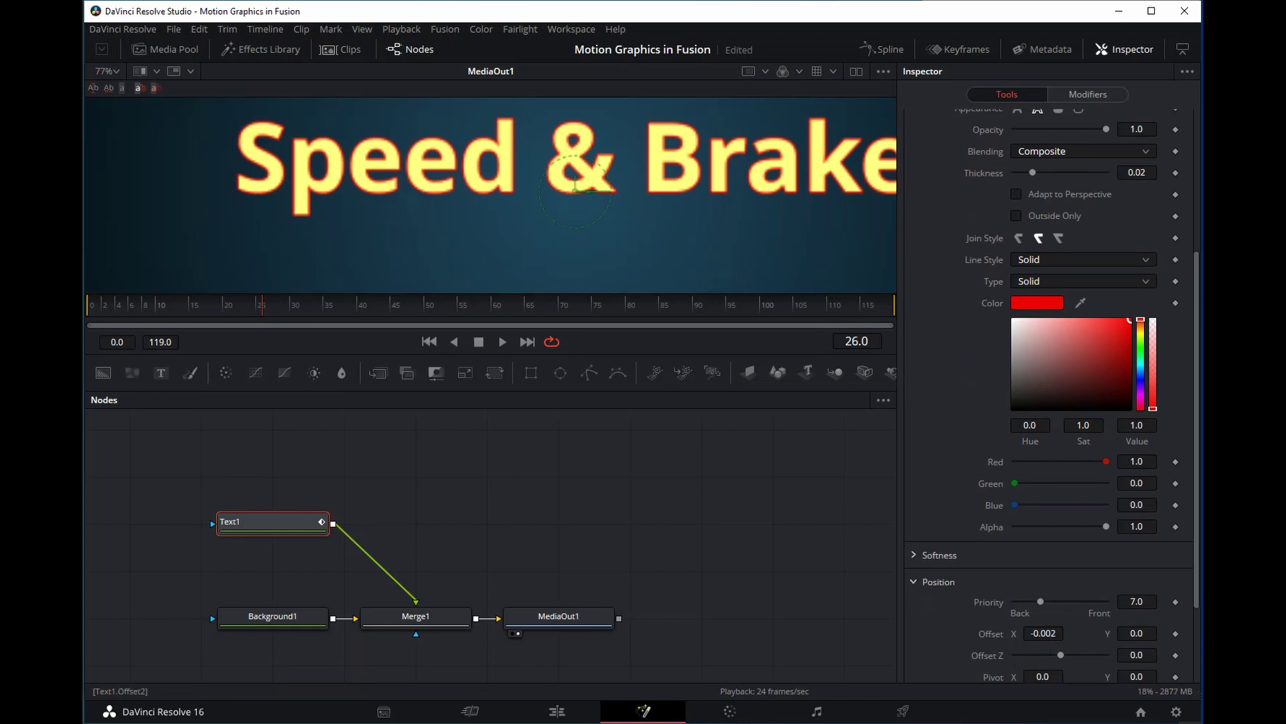
text(-0.2)
key(Return)
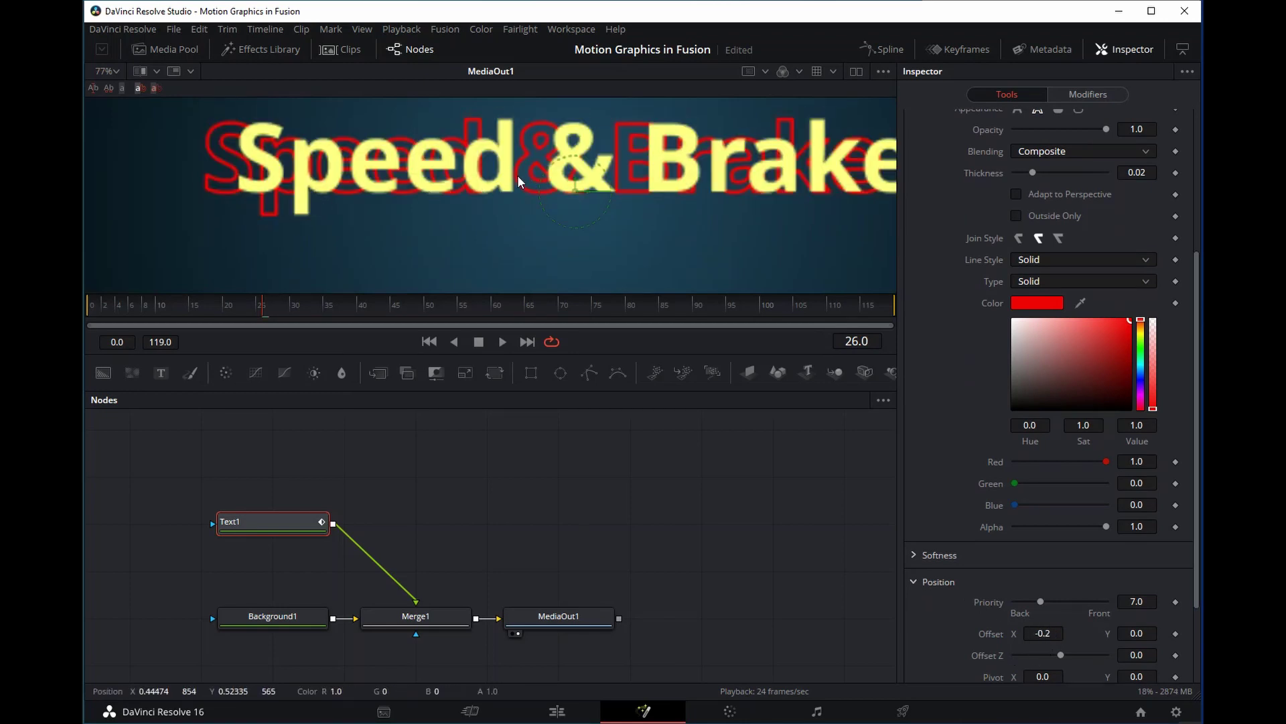
Set the X offset of the title's red outline to 0.04.
drag(544, 210, 562, 210)
click(1044, 633)
text(0.04)
key(Return)
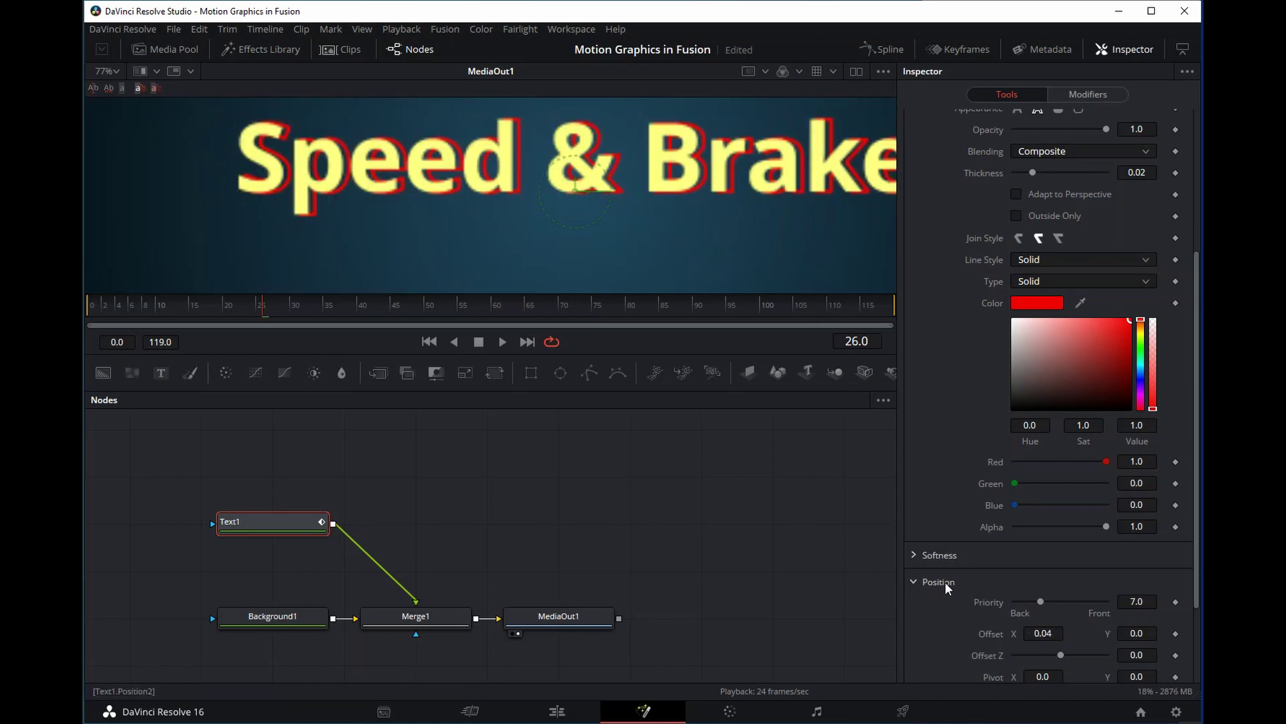
Reset the X offset of the title's red outline to 0.0.
double_click(998, 637)
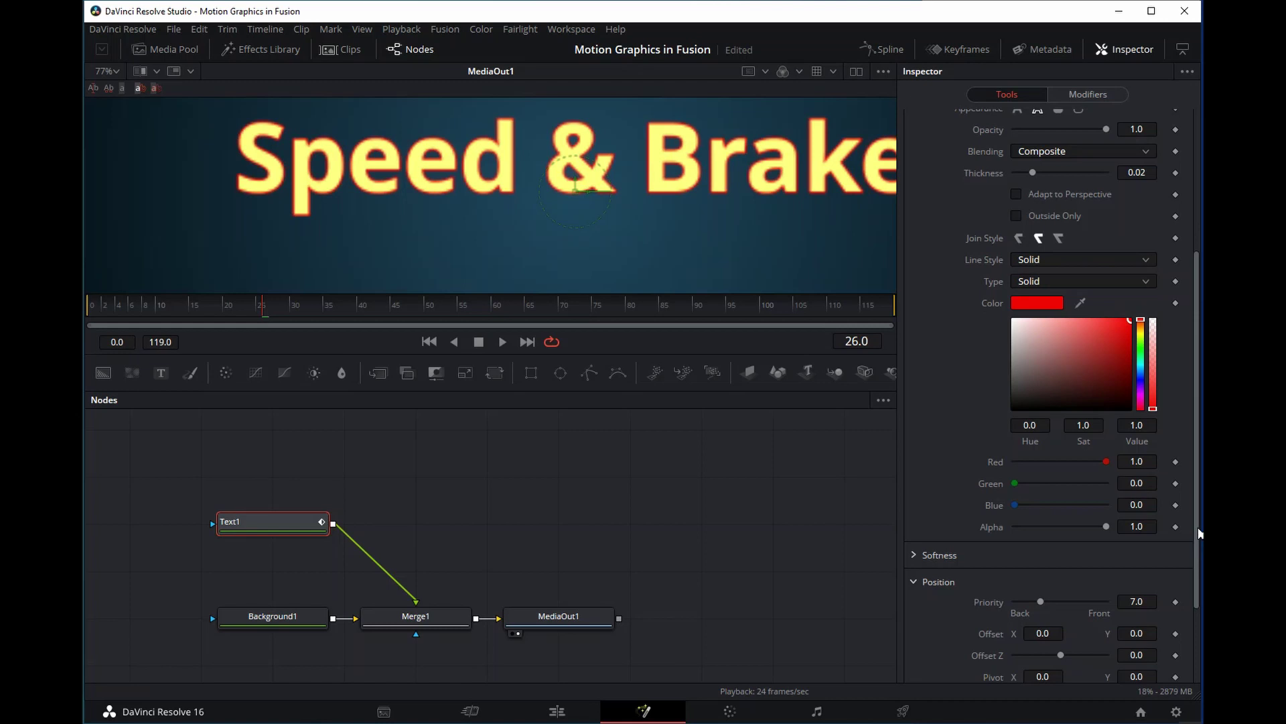
scroll(1083, 308, up, 5)
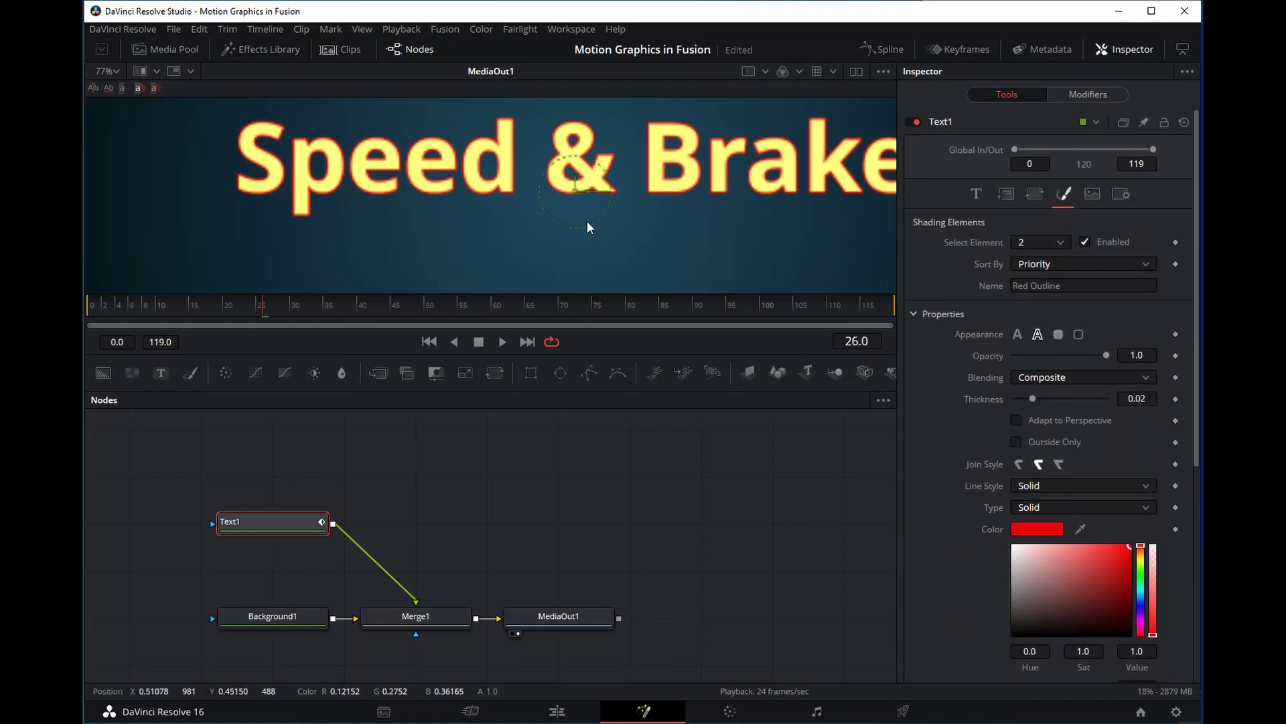
drag(1197, 416, 1161, 689)
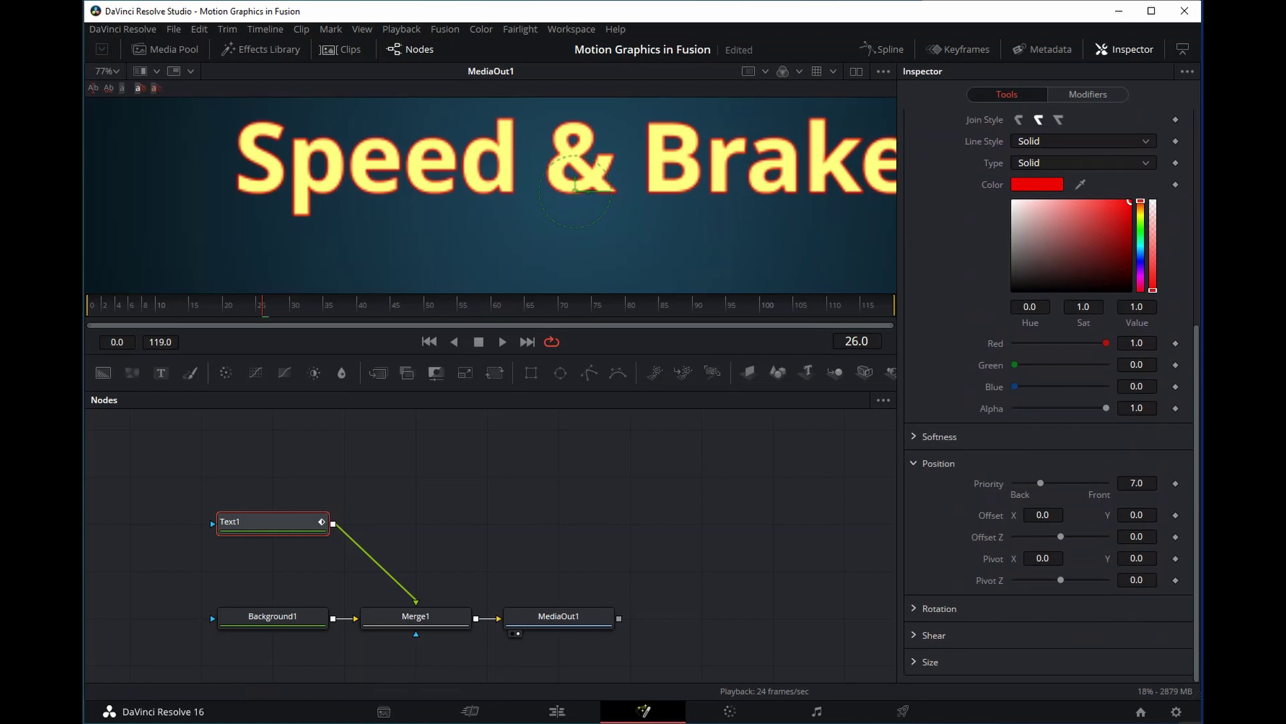
scroll(1201, 472, up, 5)
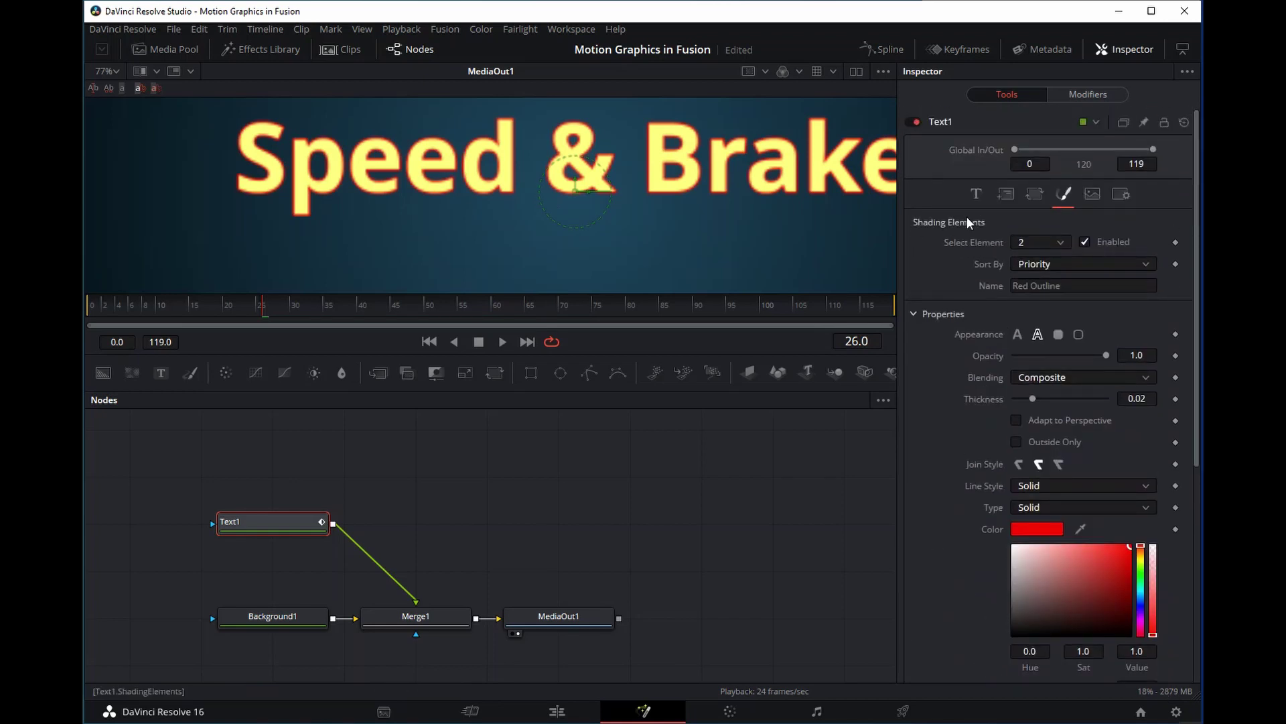
Disable shading element 2, the red outline, on the Text1 title.
click(970, 197)
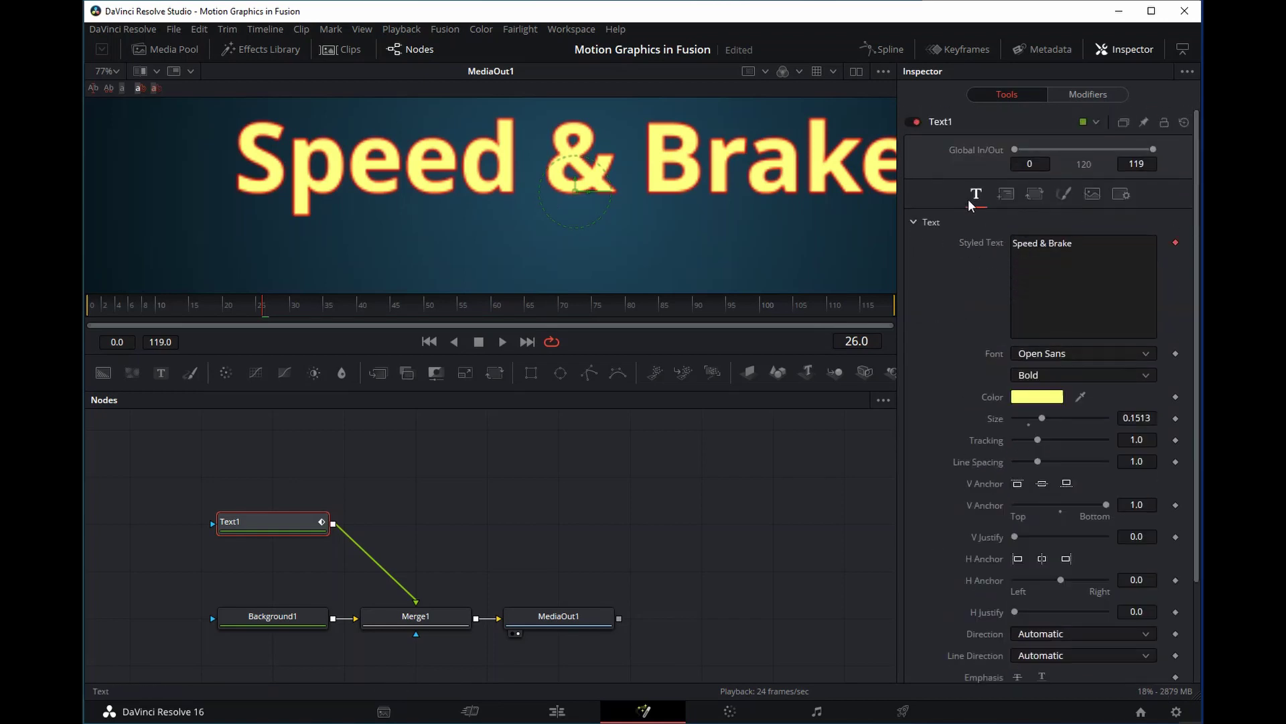
click(1071, 91)
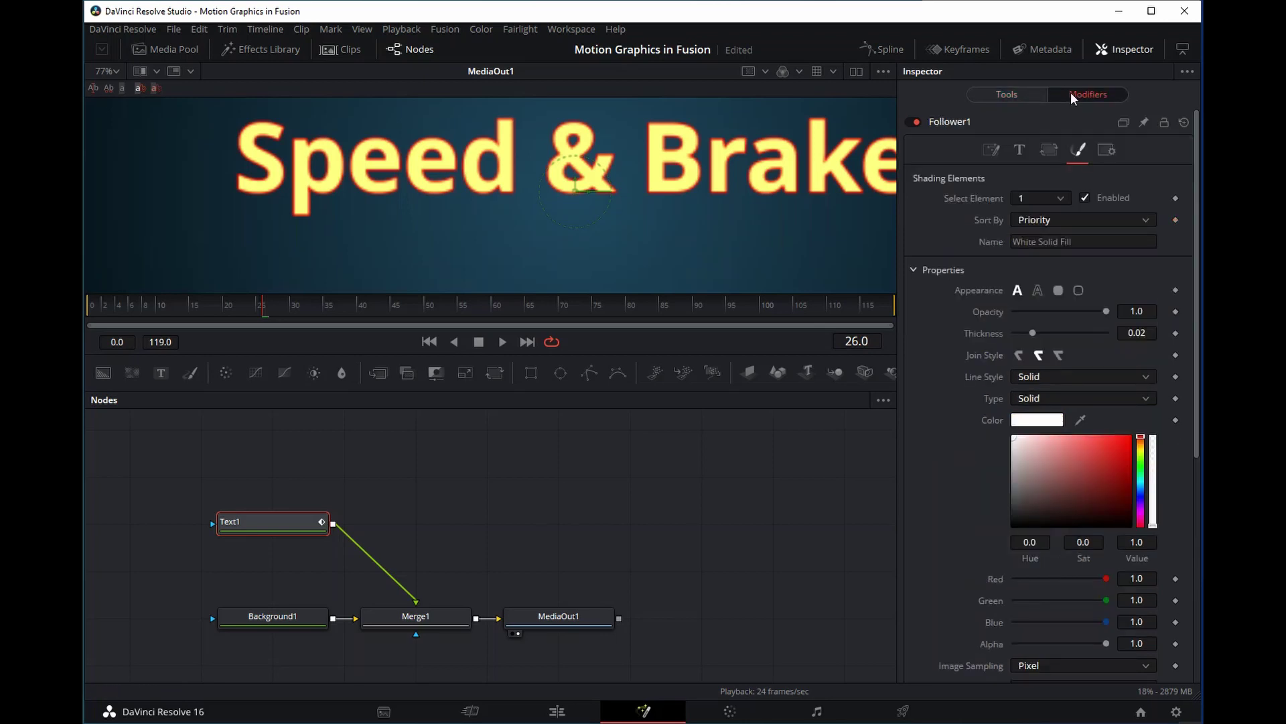
click(1005, 95)
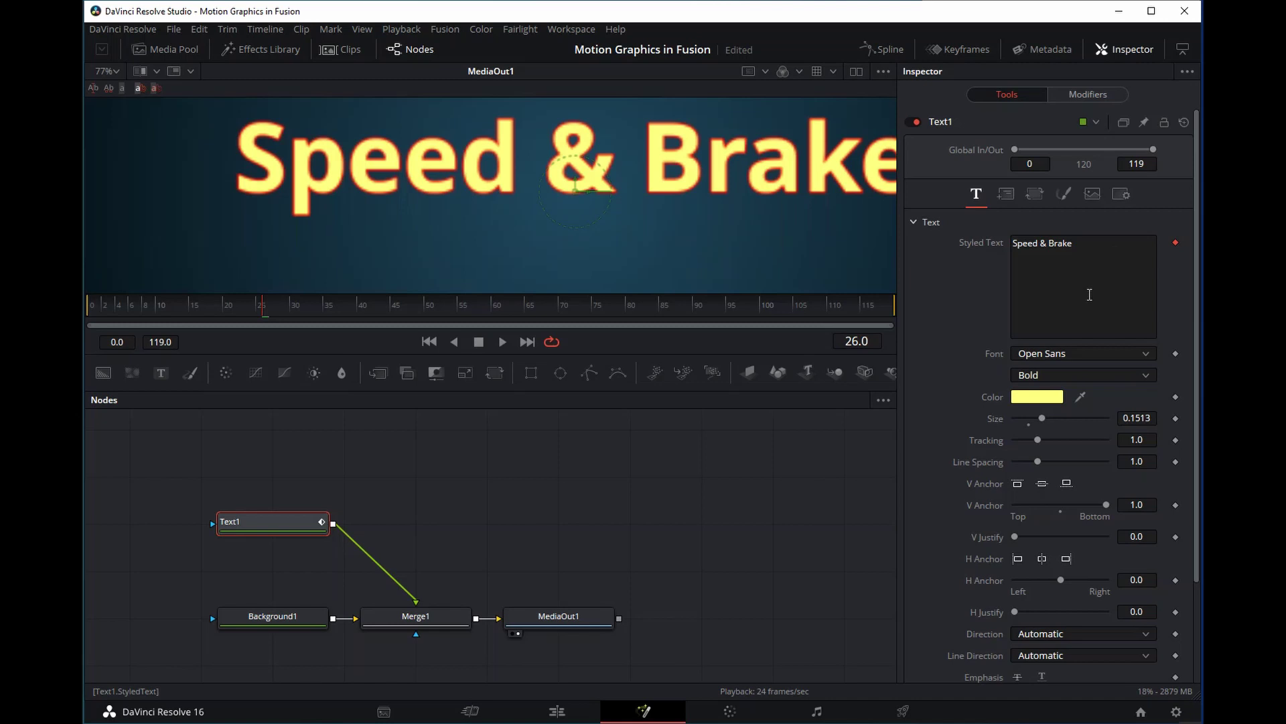
click(1064, 194)
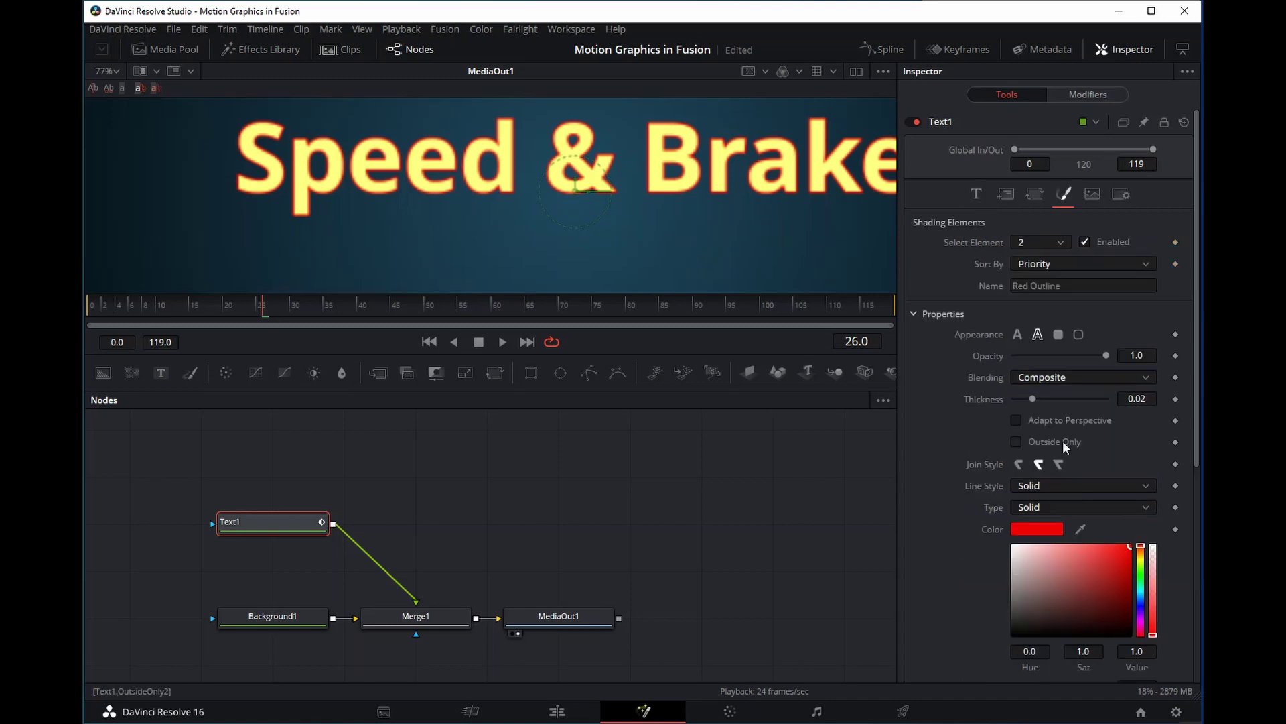
click(1087, 243)
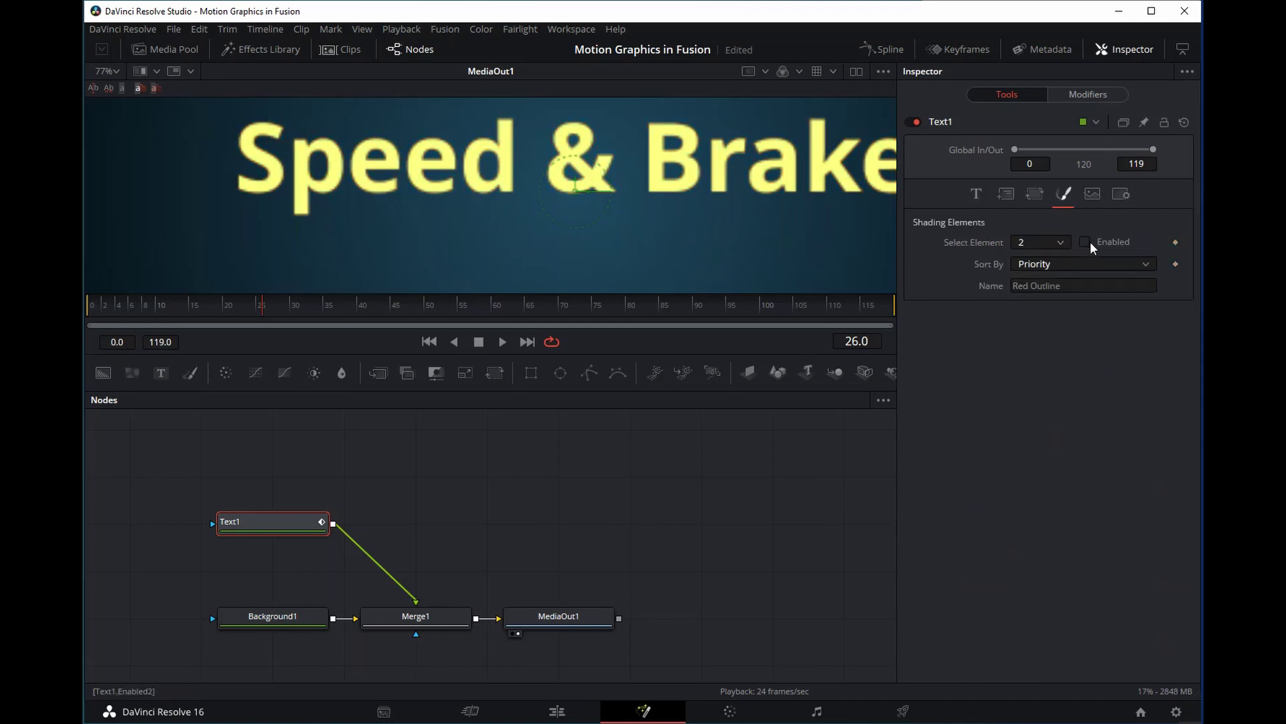
Add a keyframe at frame 0 for the position offset of the Follower's shading element 1.
click(1076, 93)
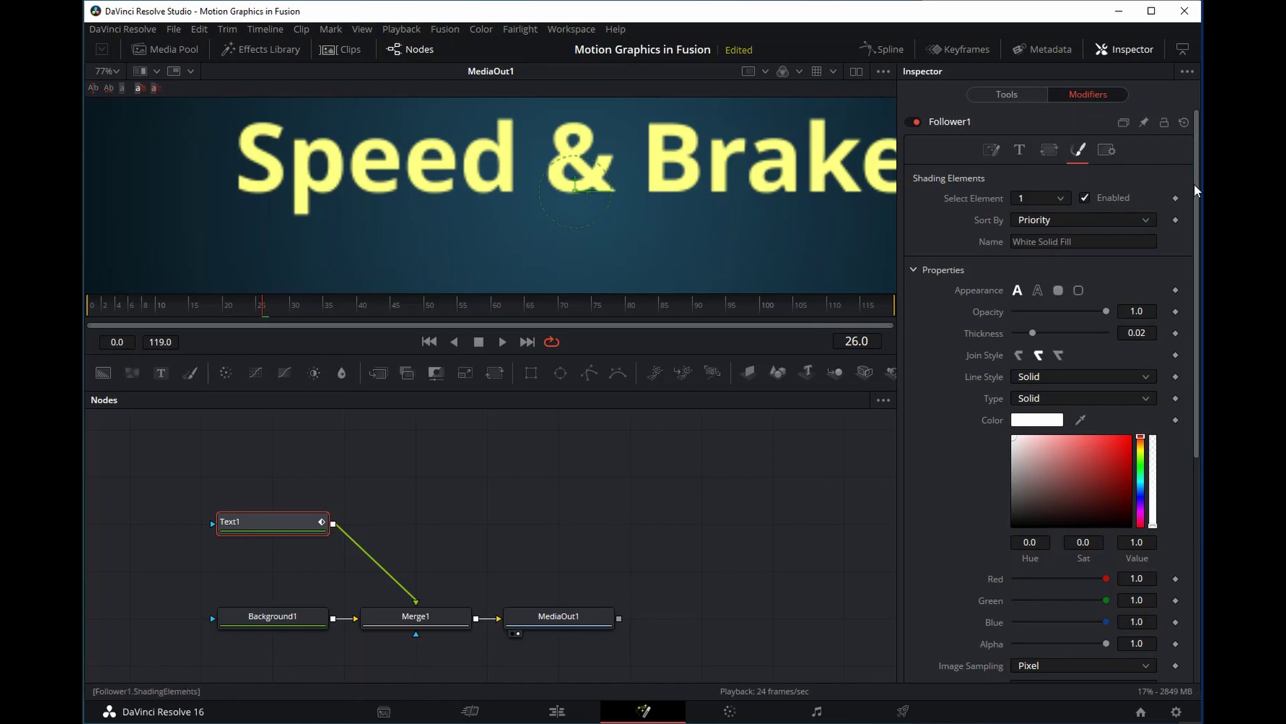
drag(1194, 187, 1192, 295)
scroll(1051, 181, up, 5)
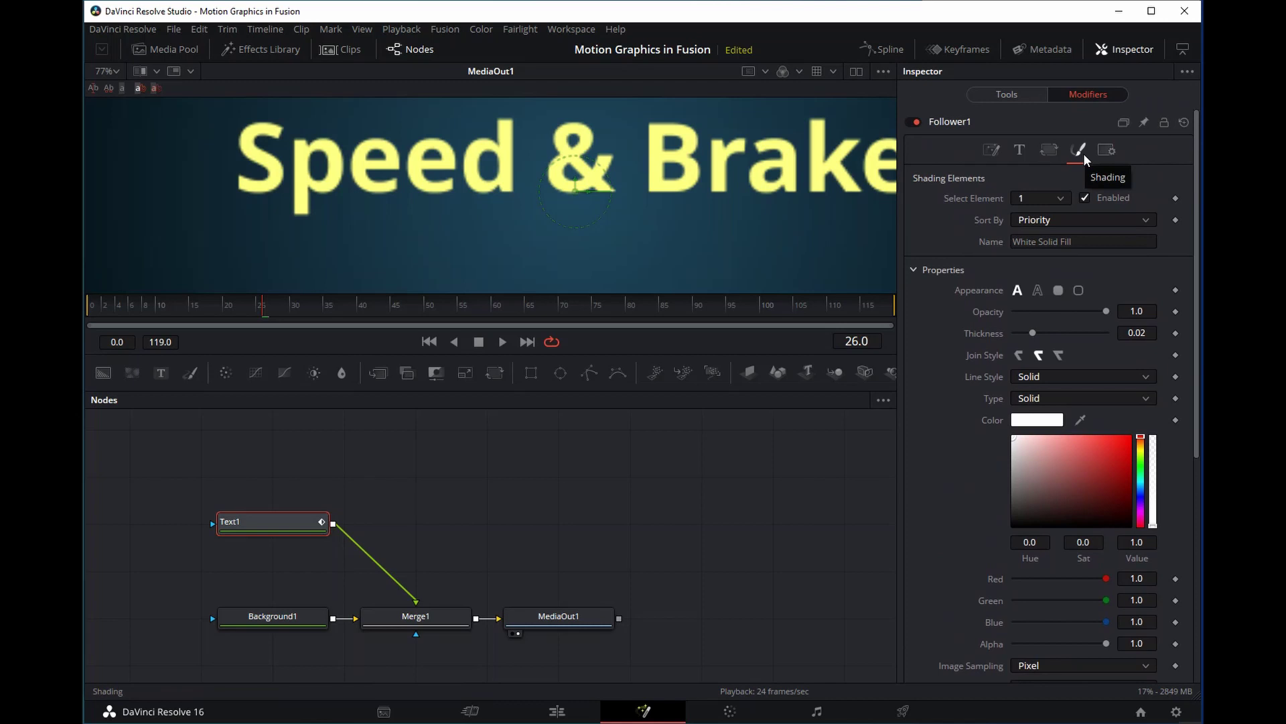
drag(1196, 210, 1192, 566)
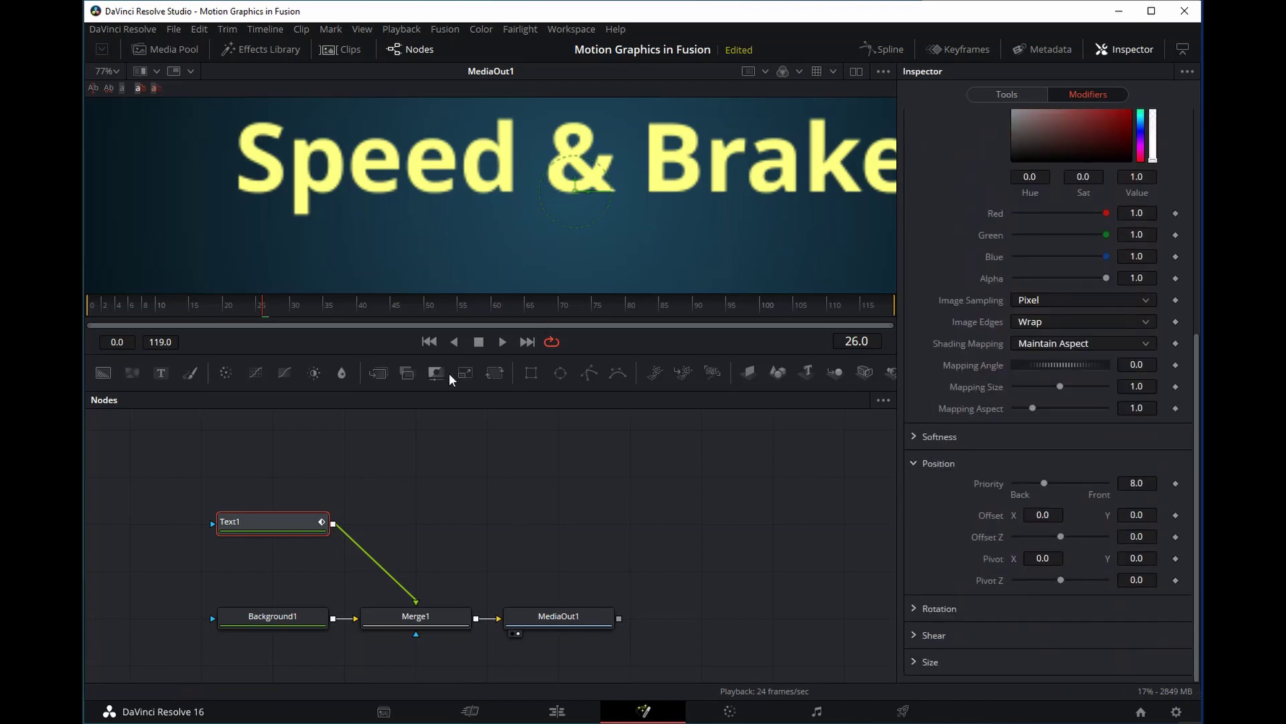
click(107, 71)
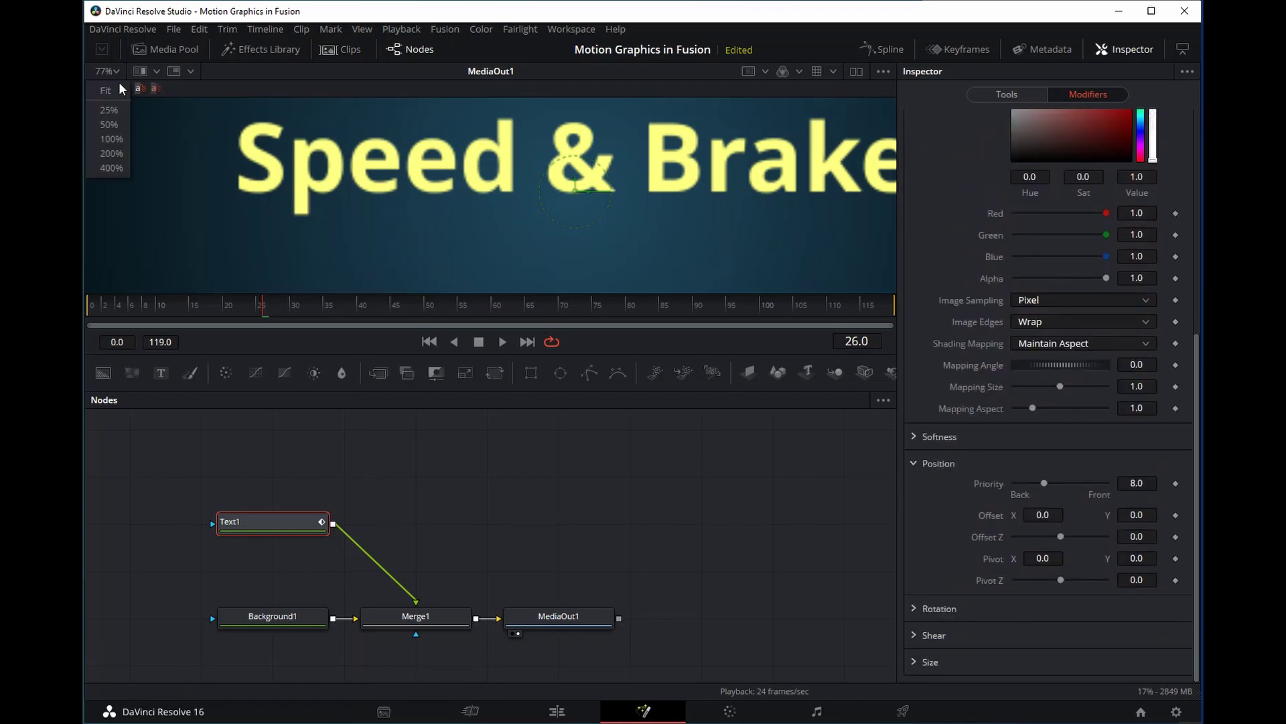
click(119, 100)
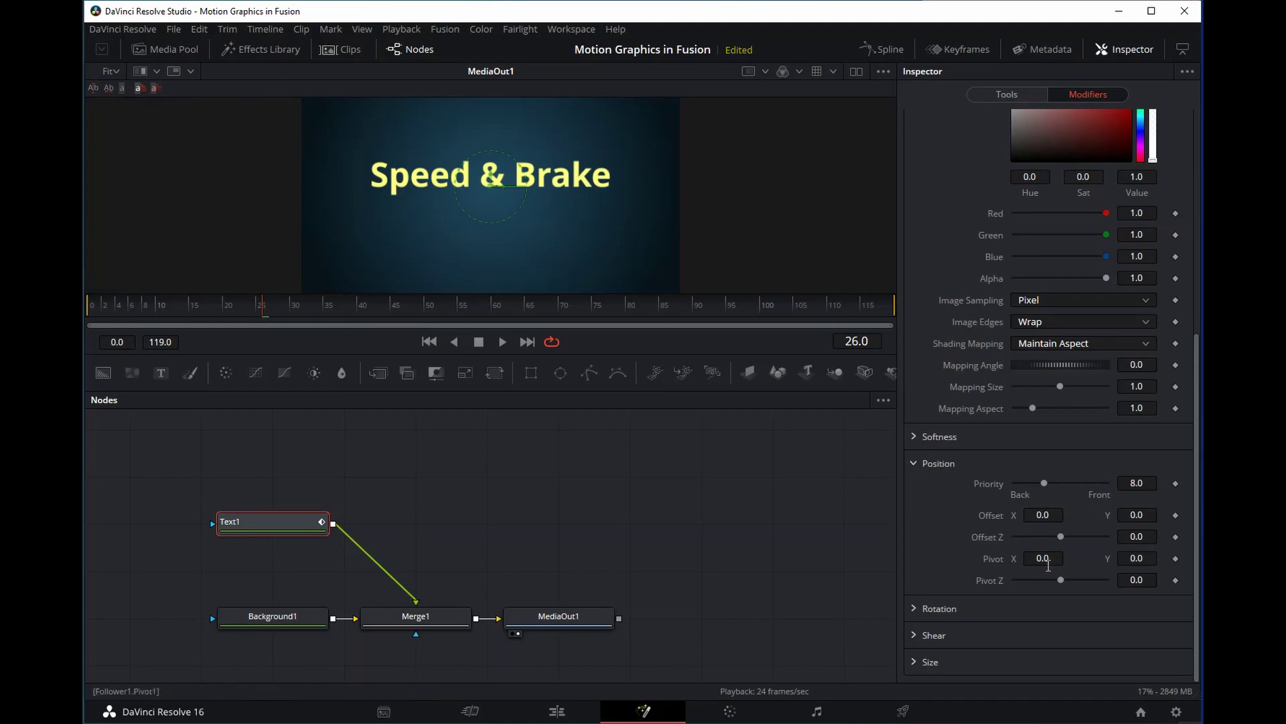
click(428, 341)
click(1175, 513)
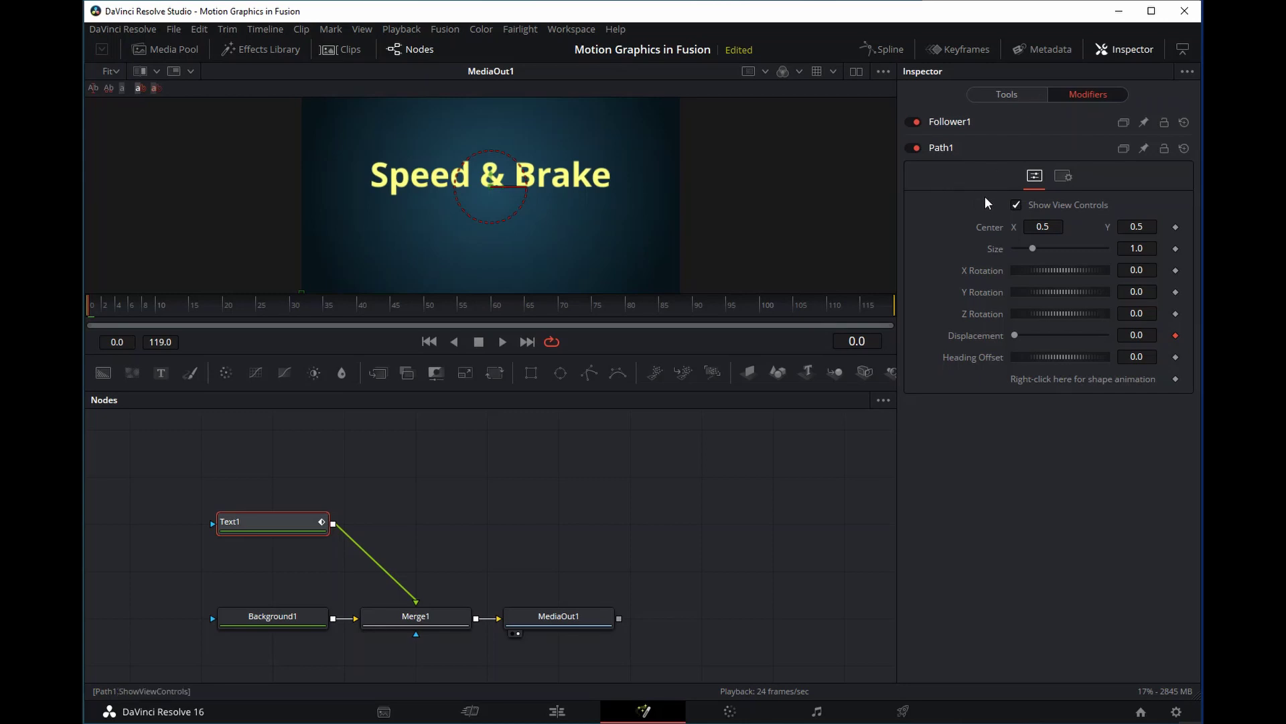
Set the Follower's X position offset to about 5.57 at frame 0, moving the title out of the frame.
click(954, 121)
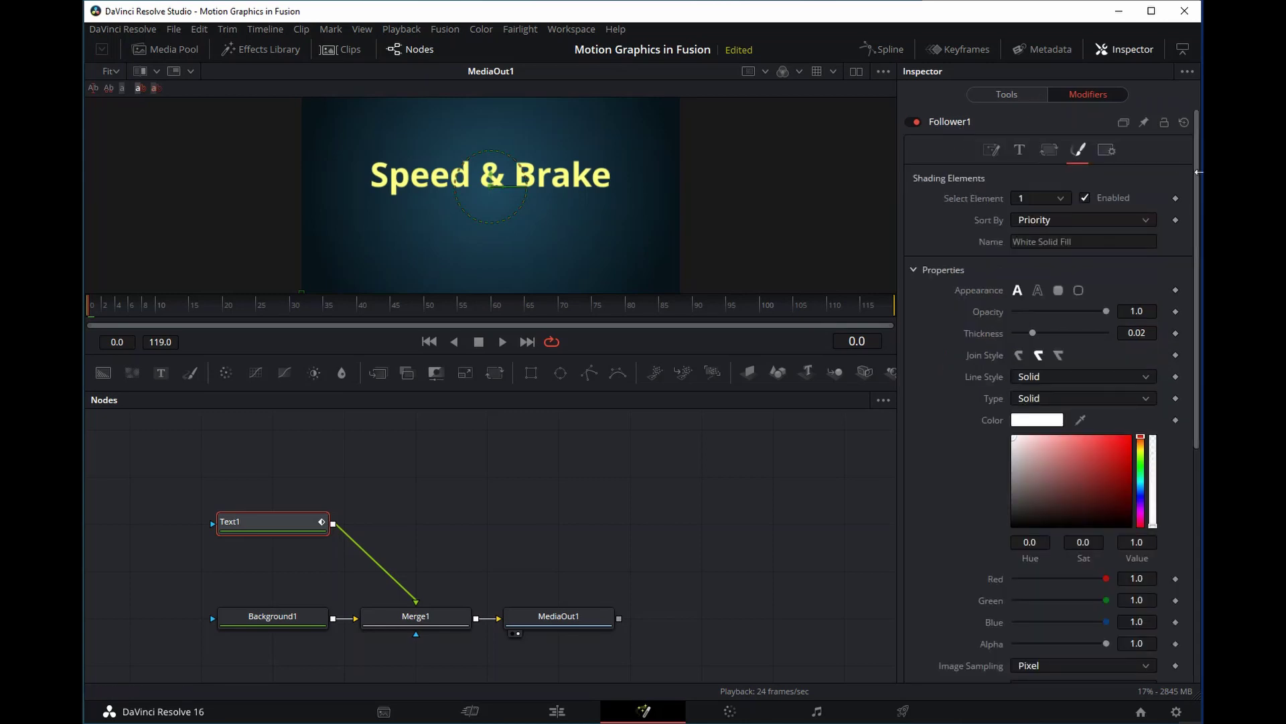
drag(1199, 439, 1202, 653)
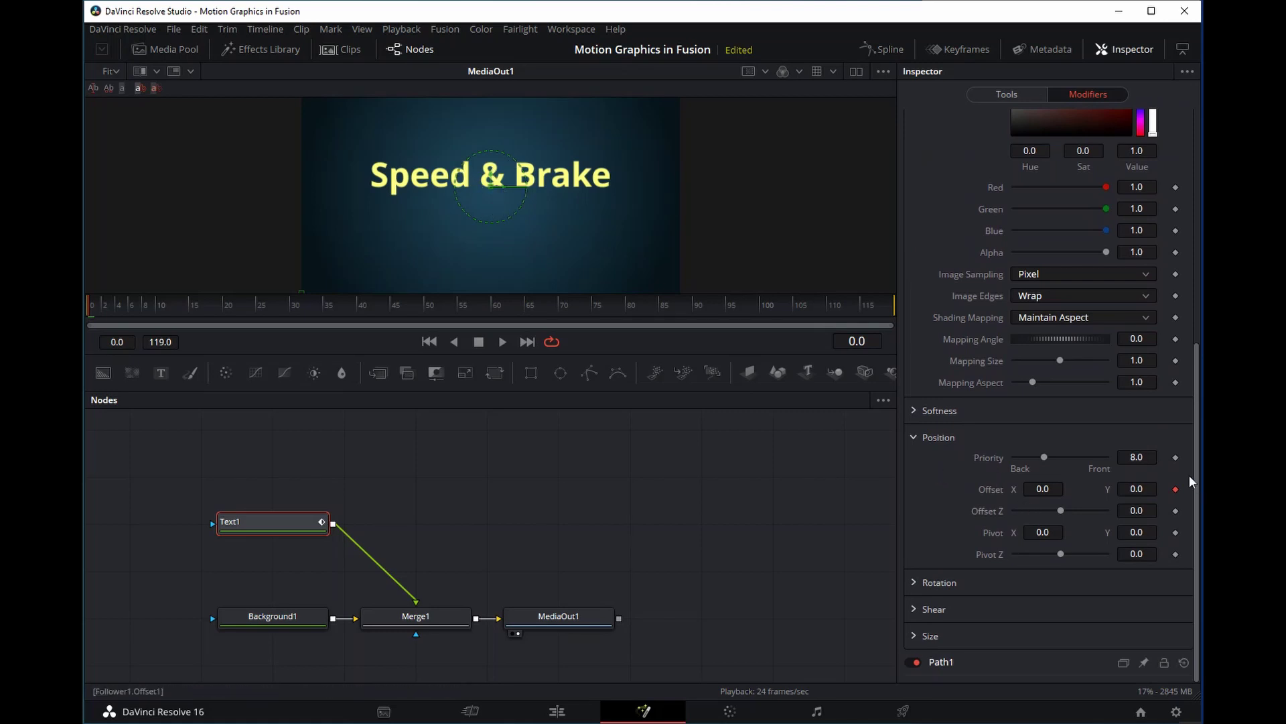
scroll(1195, 383, up, 6)
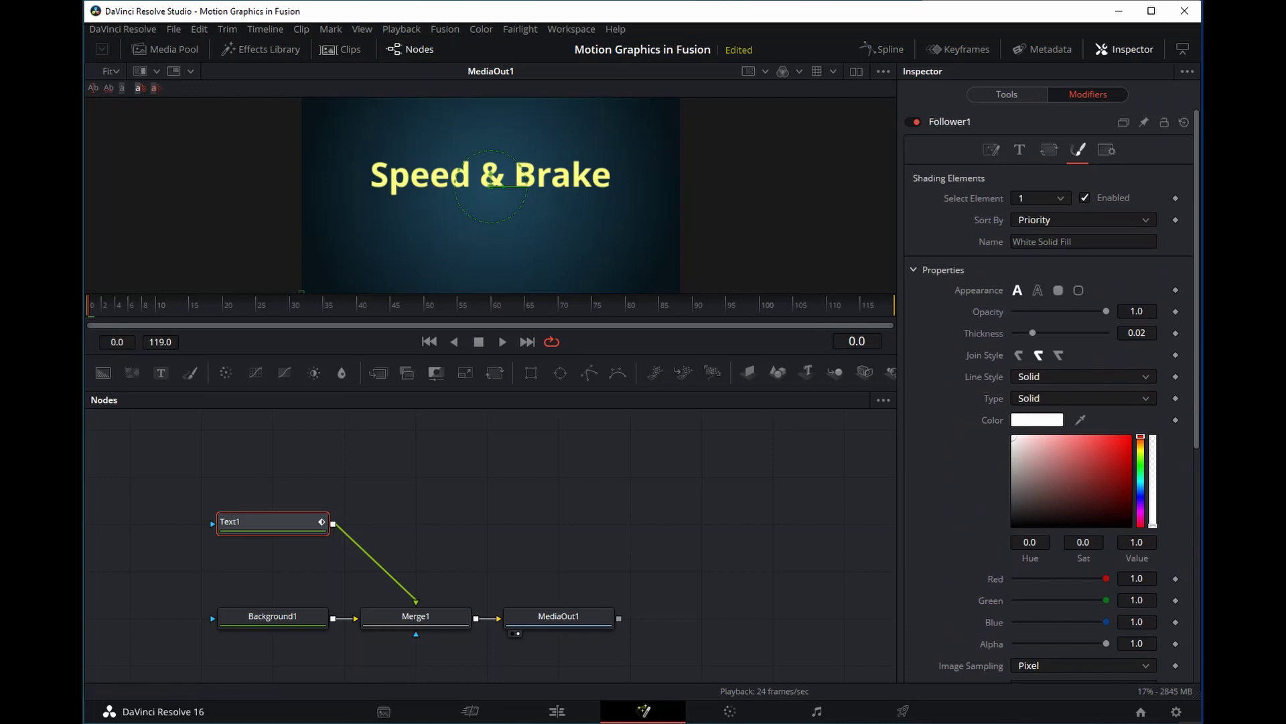
drag(1196, 444, 1171, 673)
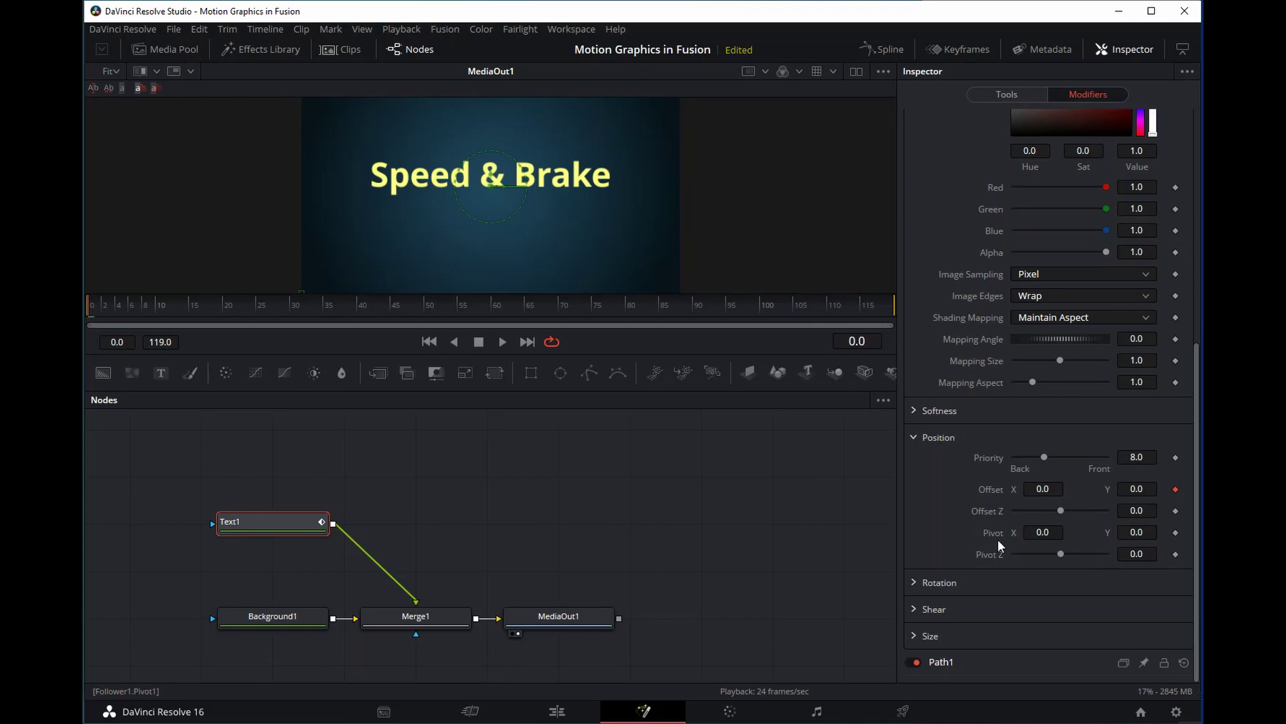
drag(1043, 488, 1102, 485)
Keyframe the Follower's X position offset at 0 on frame 24.
drag(91, 305, 186, 303)
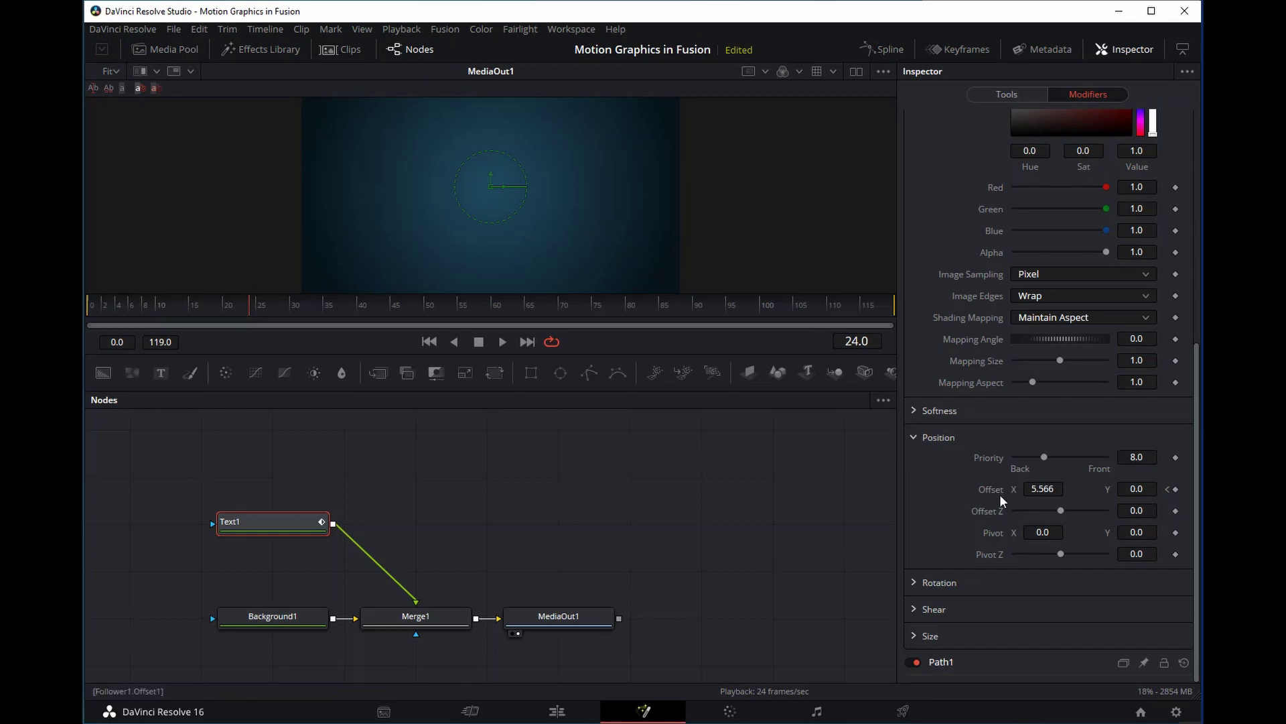
drag(1042, 488, 985, 488)
click(1043, 488)
text(0)
key(Tab)
click(938, 524)
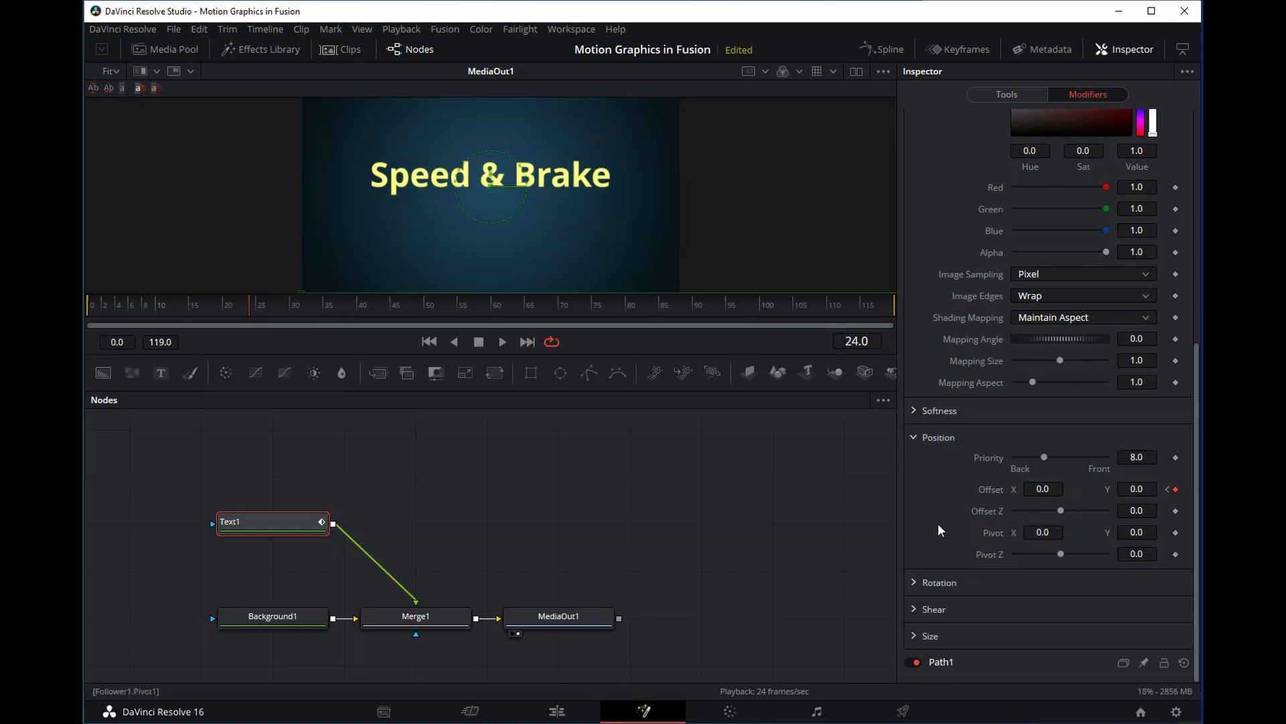
Play the title's slide-in animation from the first frame and return to frame 0.
mouse_move(1199, 396)
mouse_down()
mouse_move(1159, 221)
mouse_move(1113, 107)
mouse_up()
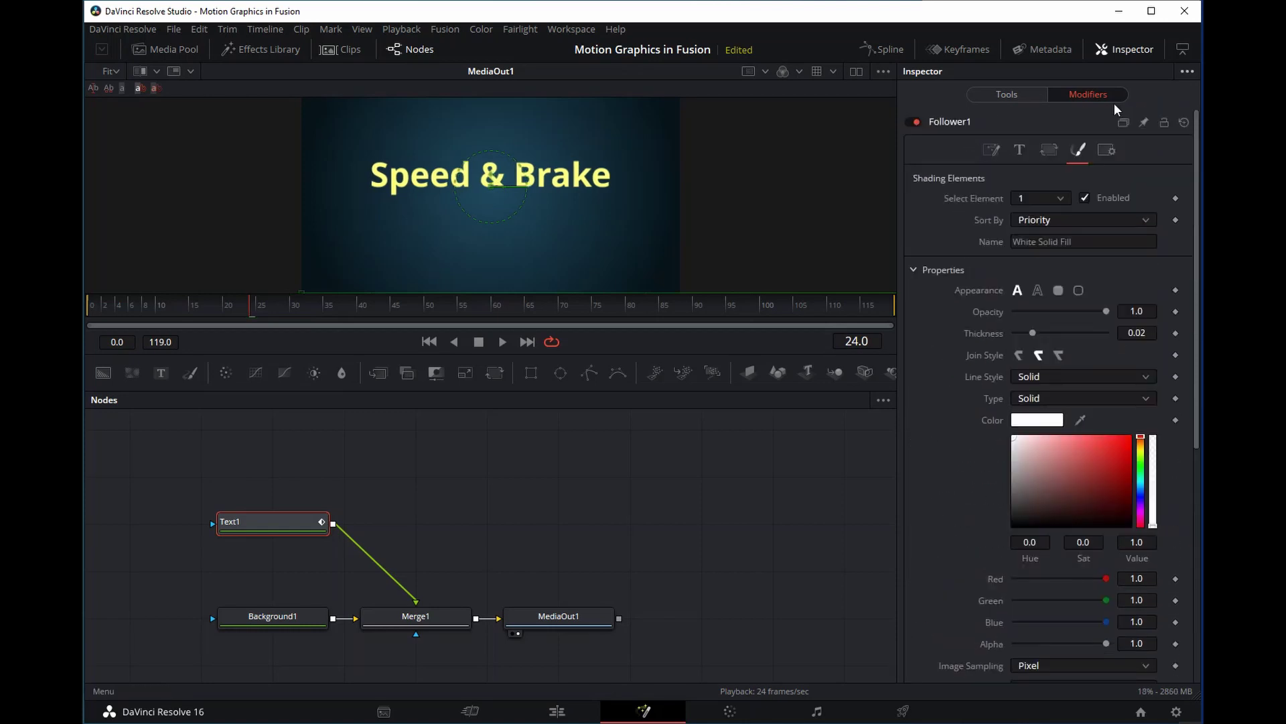
click(430, 342)
click(502, 342)
click(478, 342)
click(429, 342)
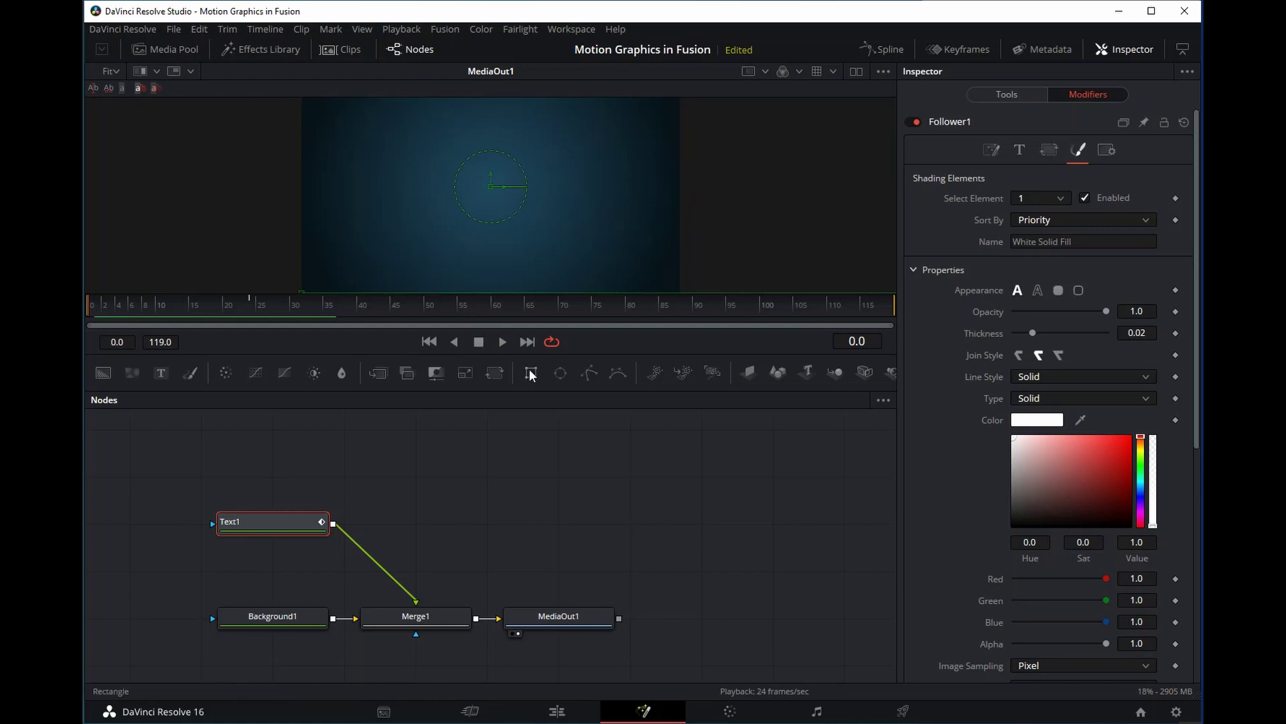
Try a Follower delay of 7.5 between each character and preview the title animation.
click(988, 153)
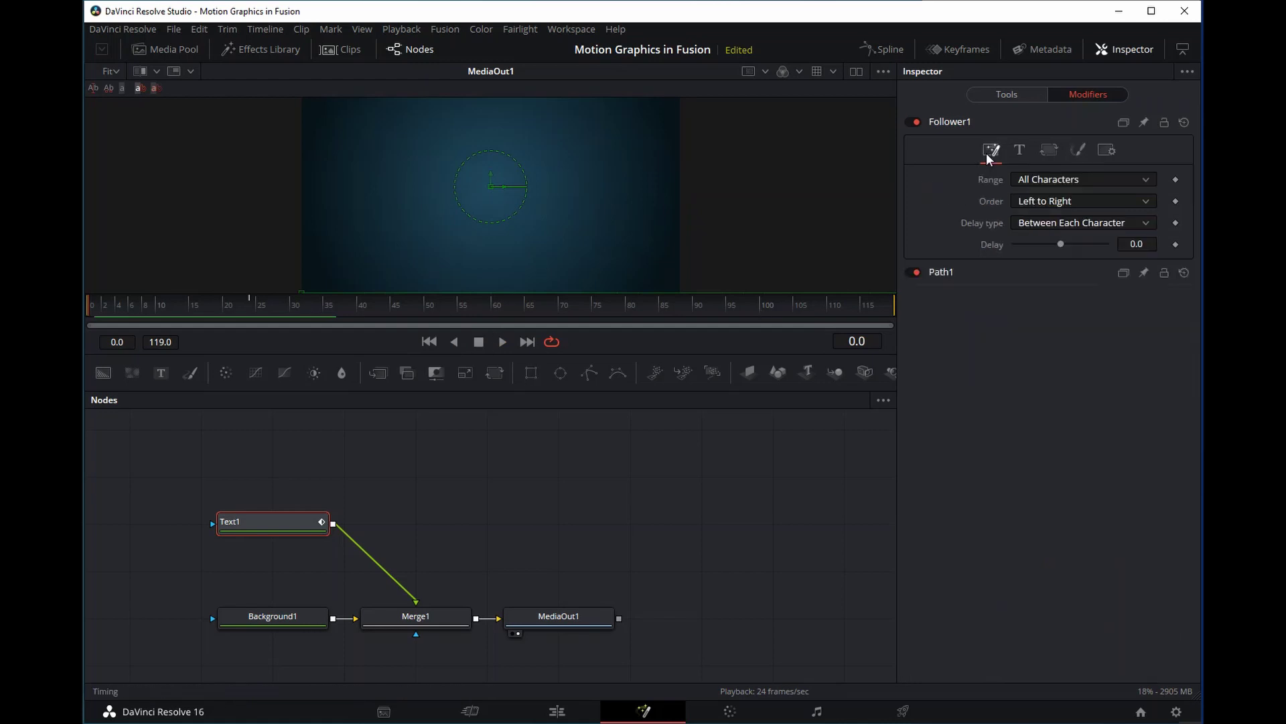
drag(1059, 243, 1067, 245)
click(503, 343)
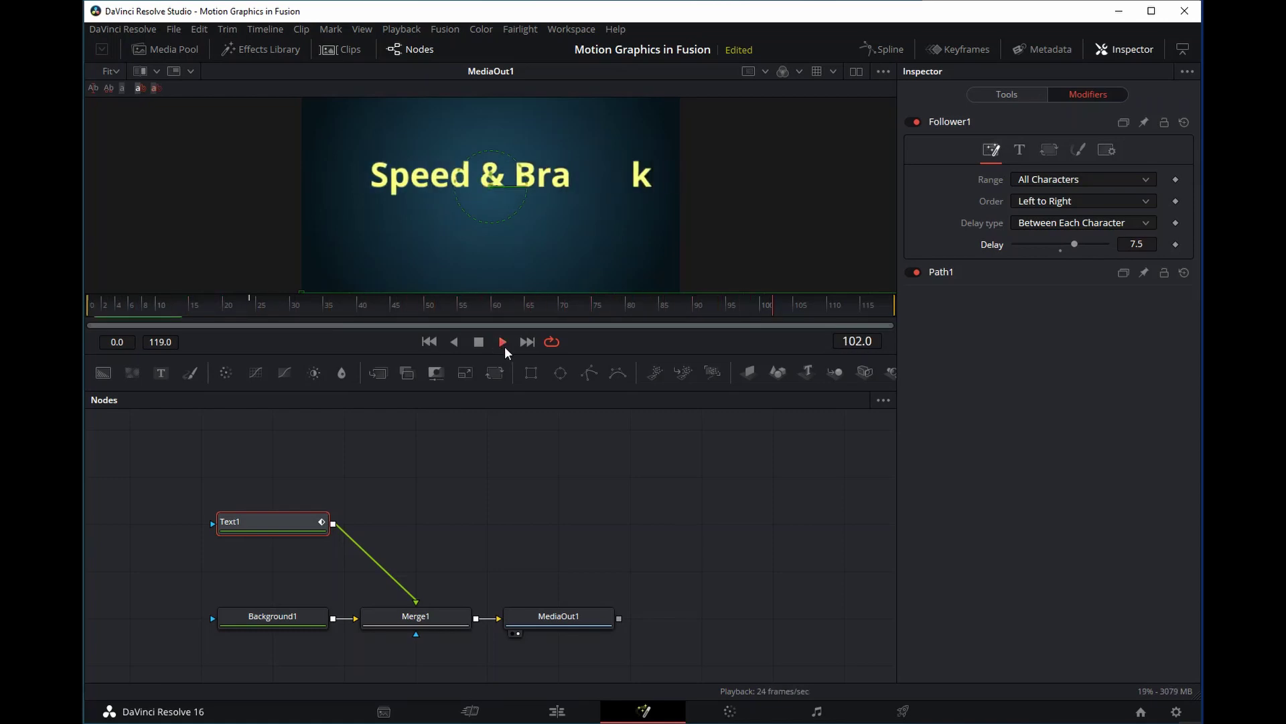
click(429, 343)
click(499, 343)
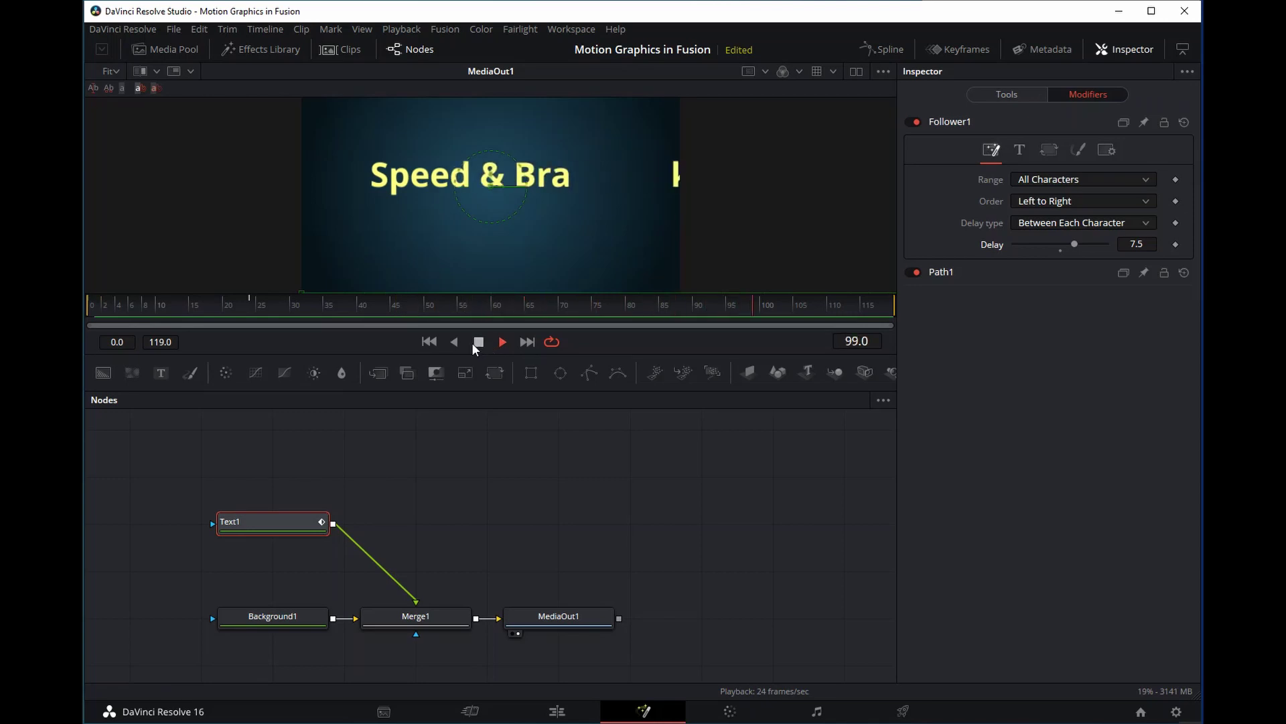
click(478, 342)
Try a Follower delay of 4.8 and preview the title animation from the start.
drag(1073, 247, 1070, 246)
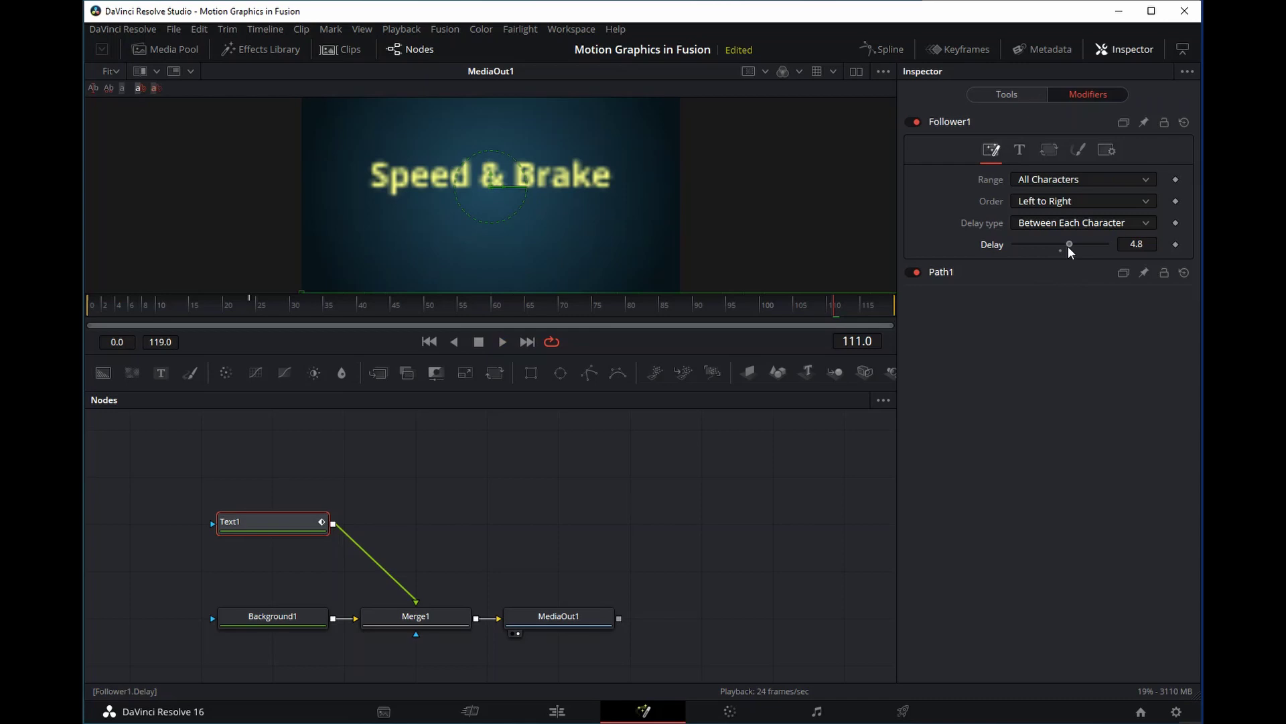
click(429, 342)
click(502, 341)
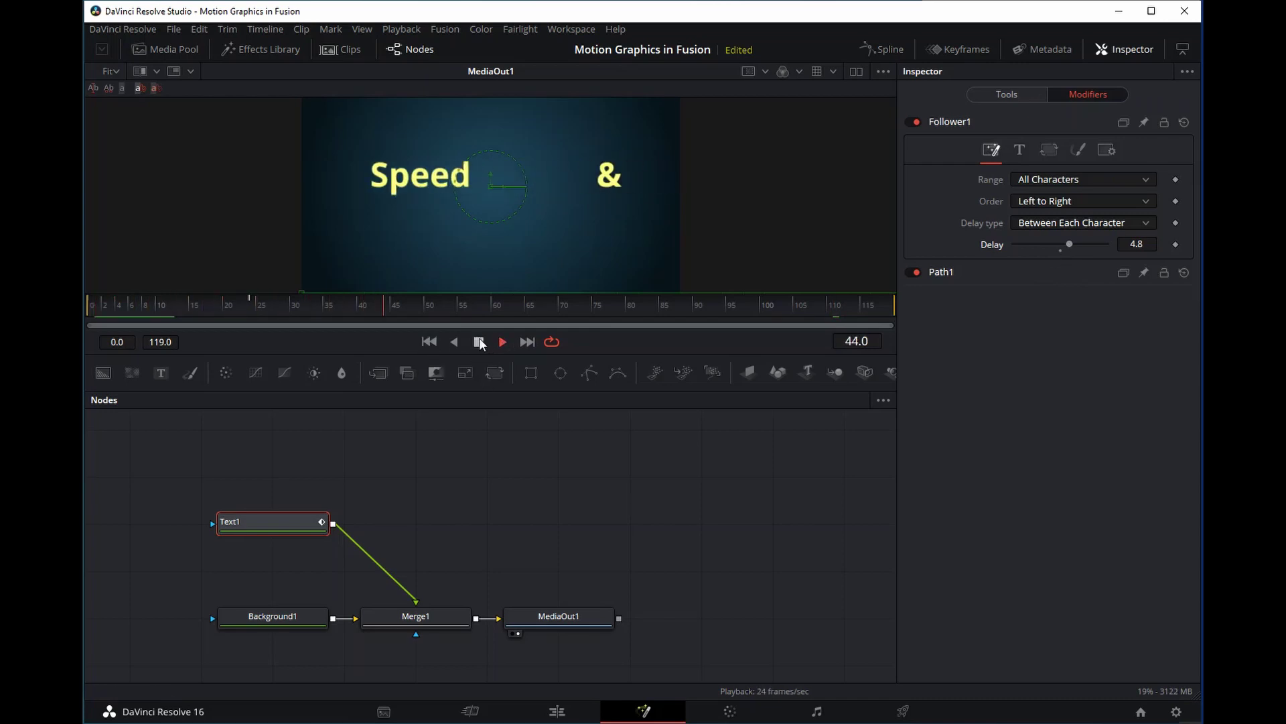
click(479, 342)
Set the Follower delay between characters to 3.2, preview the title animation and return to frame 0.
drag(1070, 243, 1067, 243)
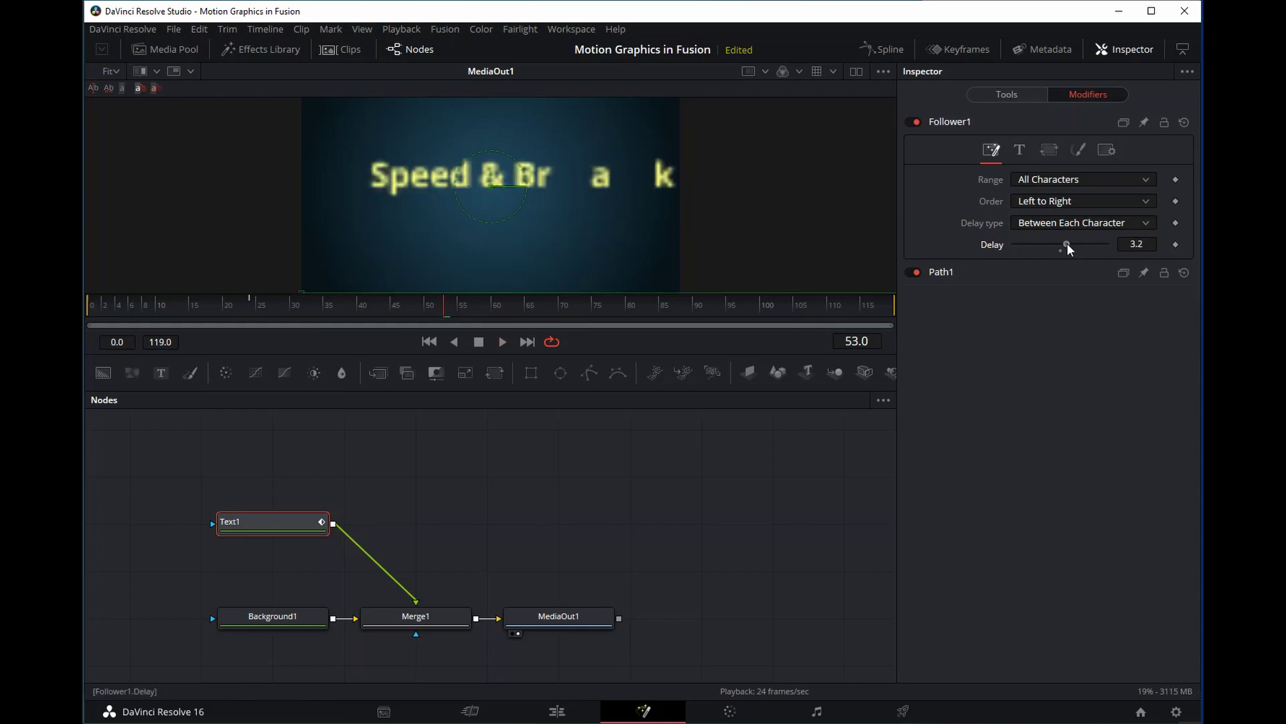
click(429, 341)
click(502, 342)
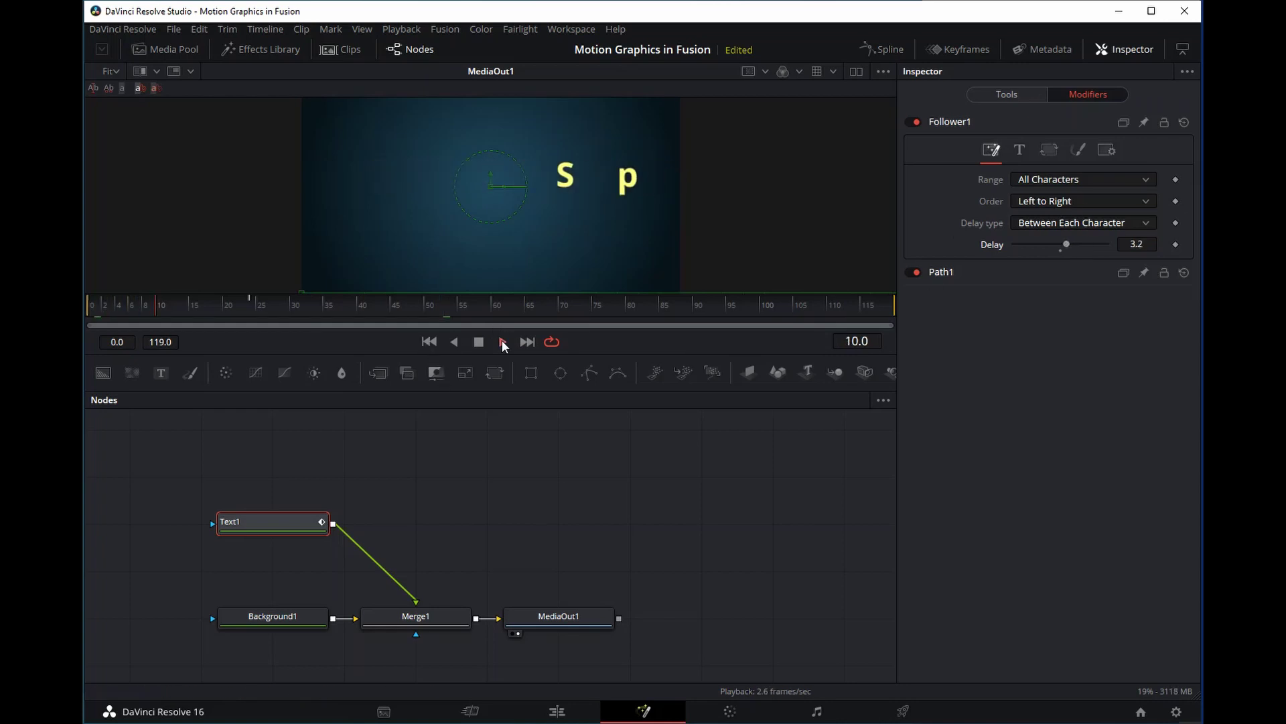
click(479, 341)
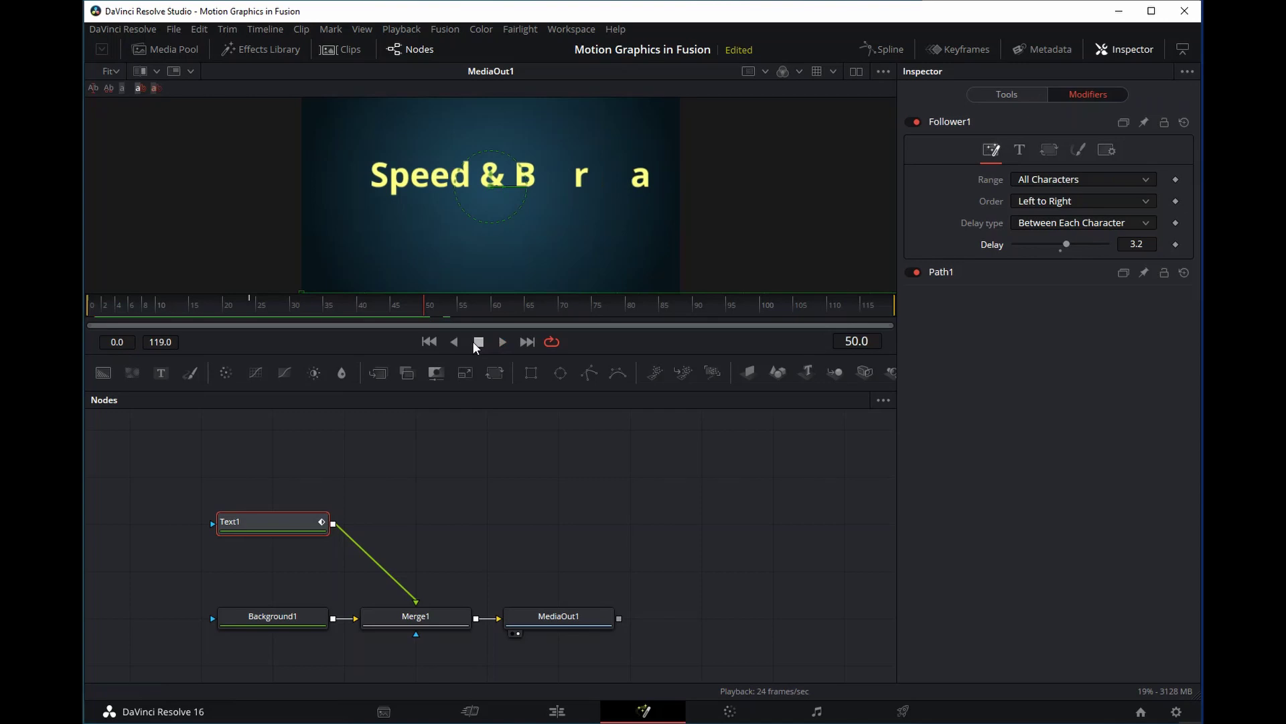
click(428, 342)
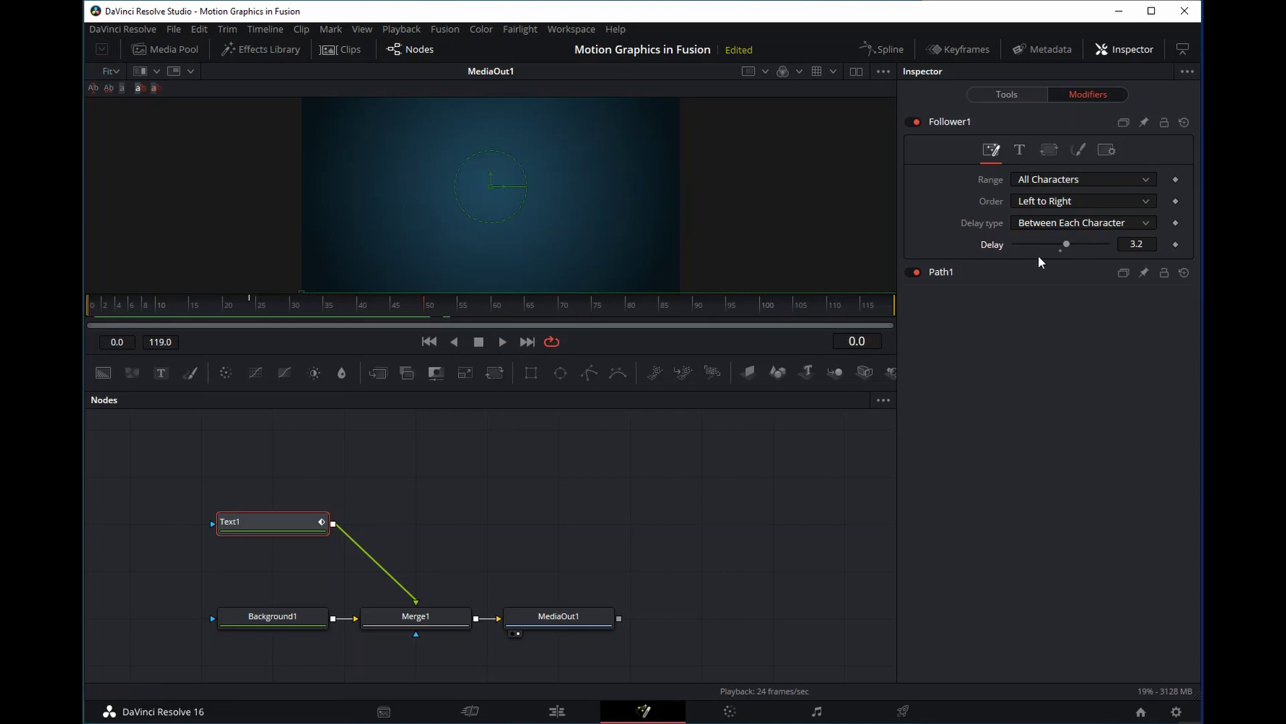
Show the Keyframes editor and select Text1's Offset Path1 Displacement track.
click(1080, 148)
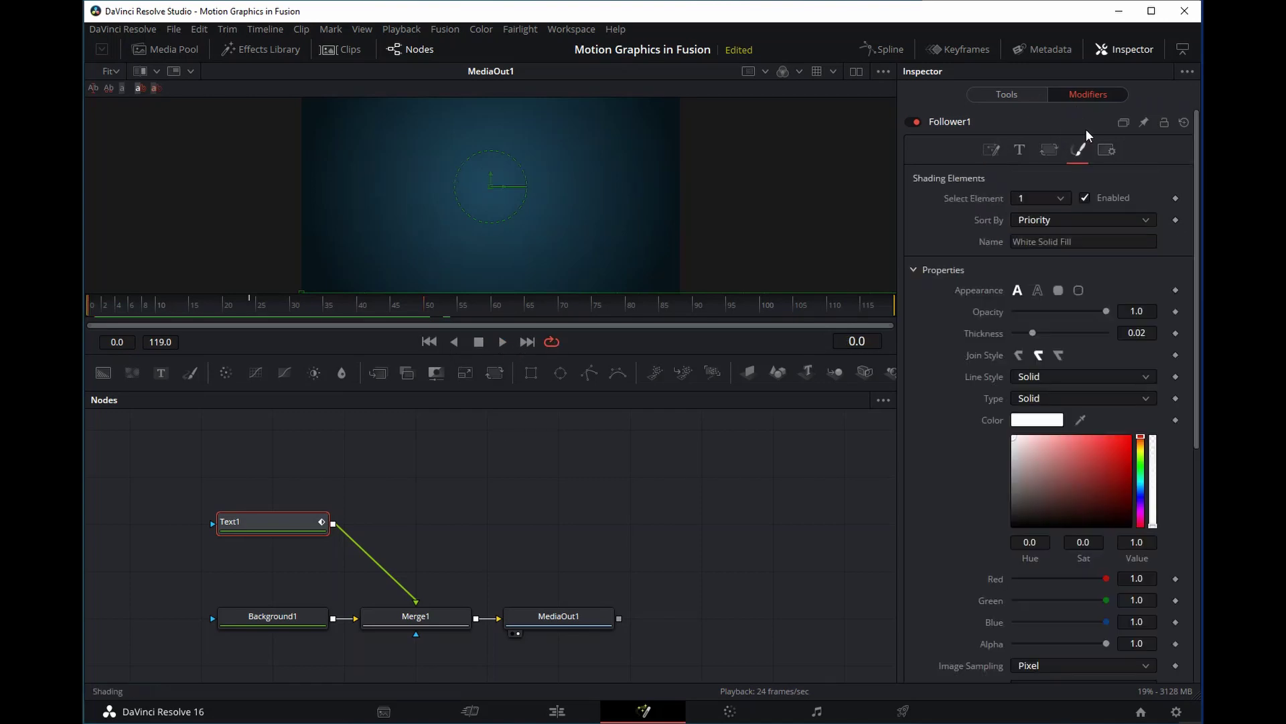
click(958, 48)
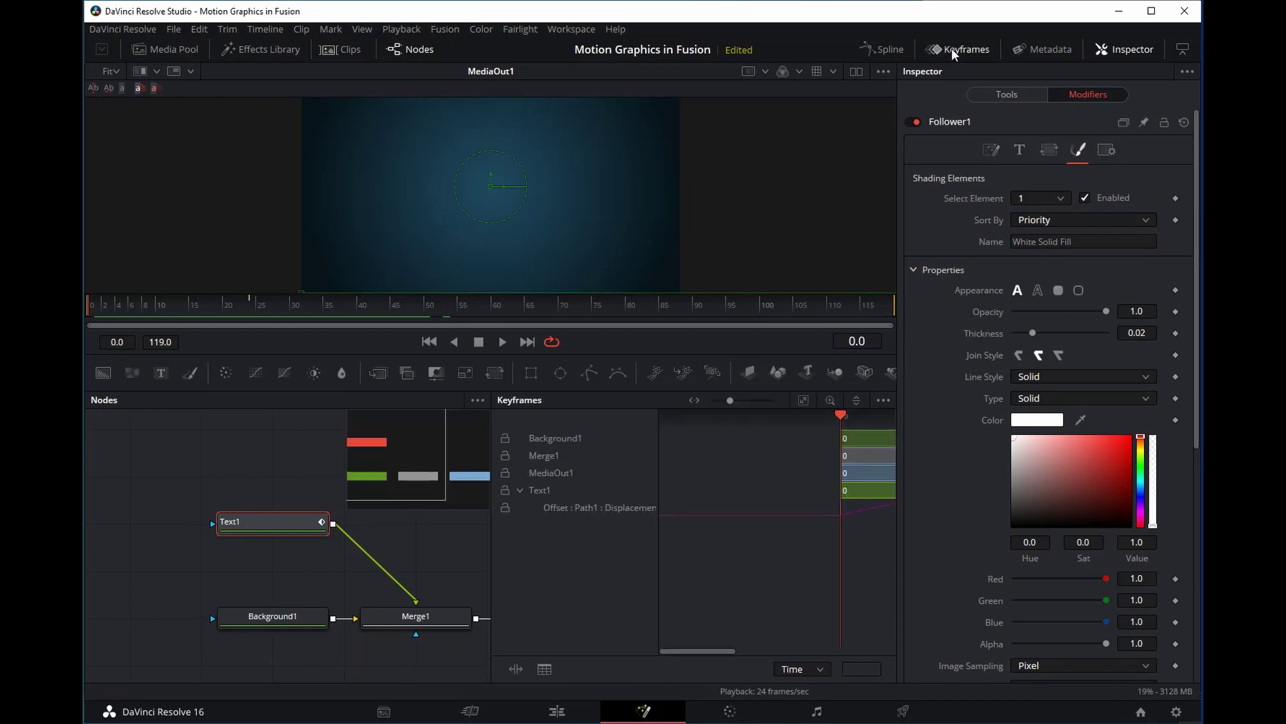
drag(758, 596, 675, 556)
click(611, 514)
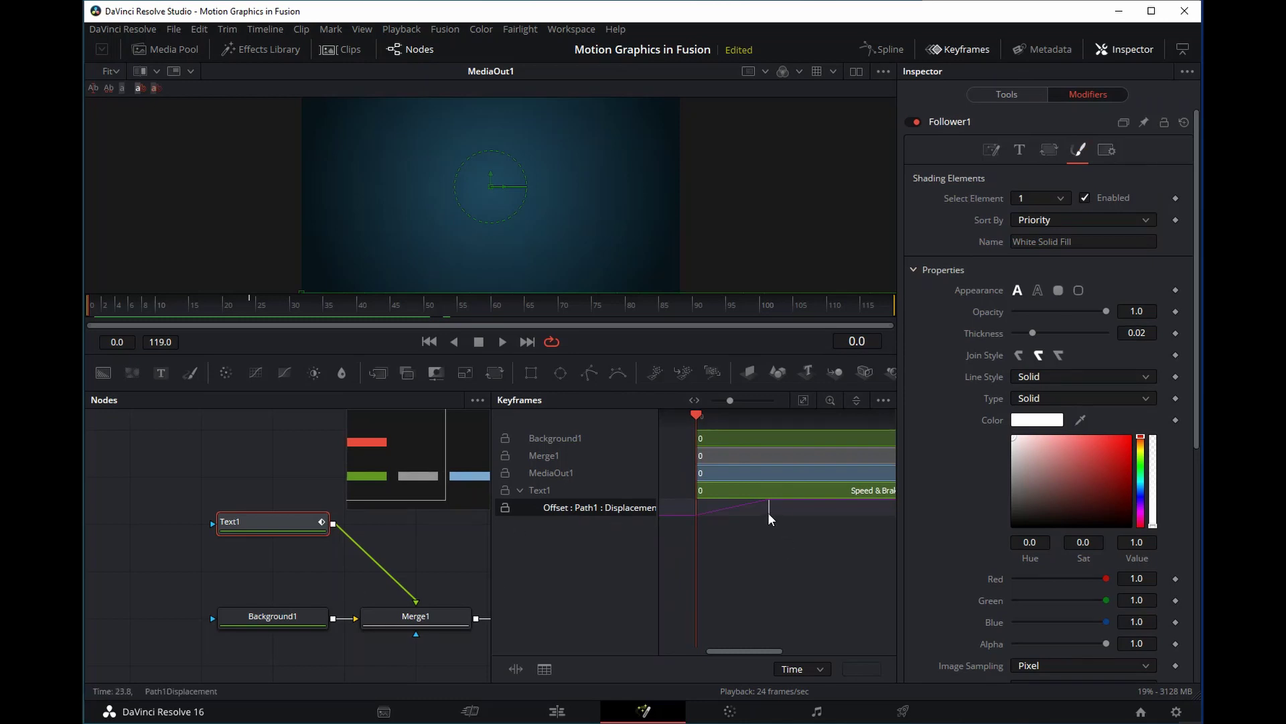
Move Text1's ending Displacement keyframe to frame 12 and preview the title animation.
click(768, 529)
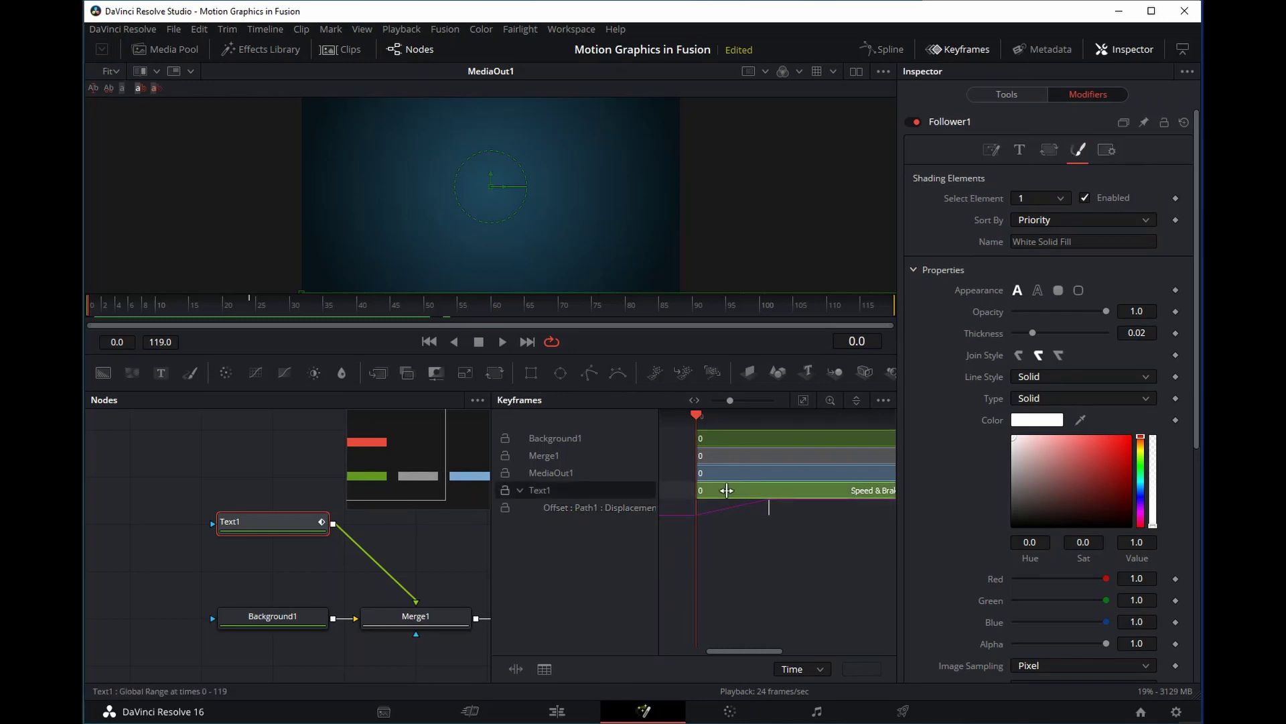
drag(763, 518, 731, 525)
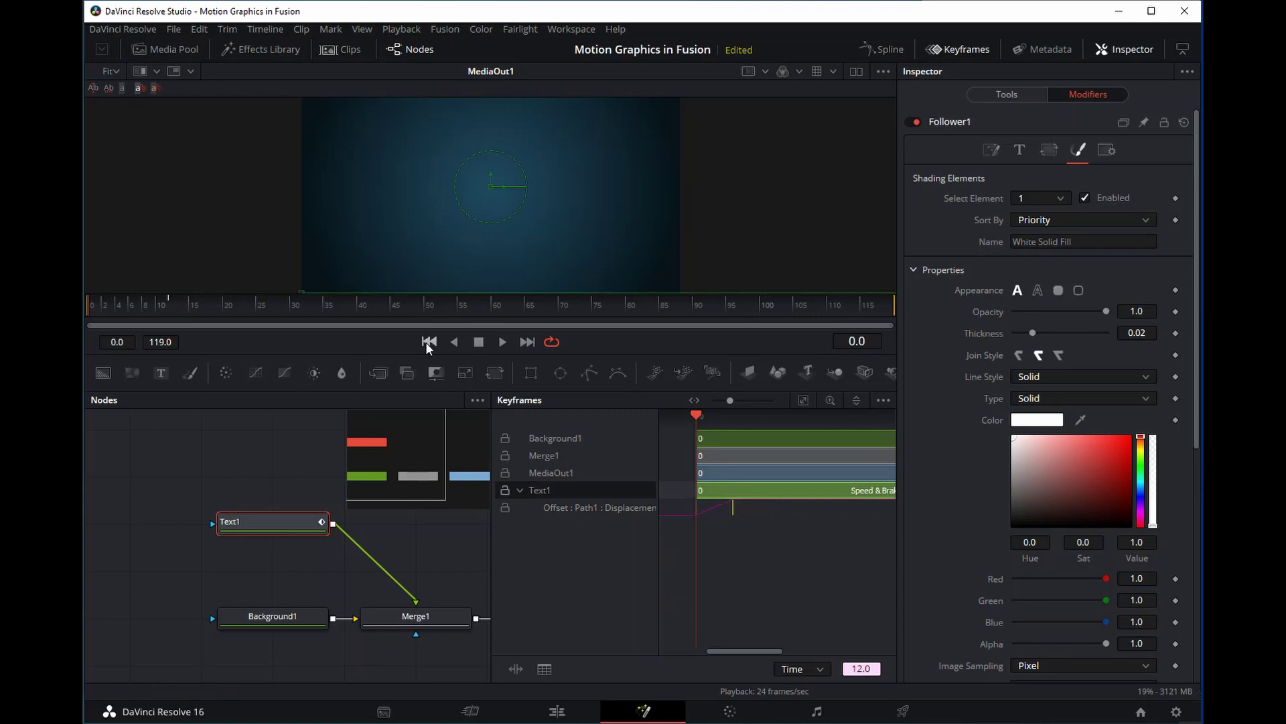
click(502, 342)
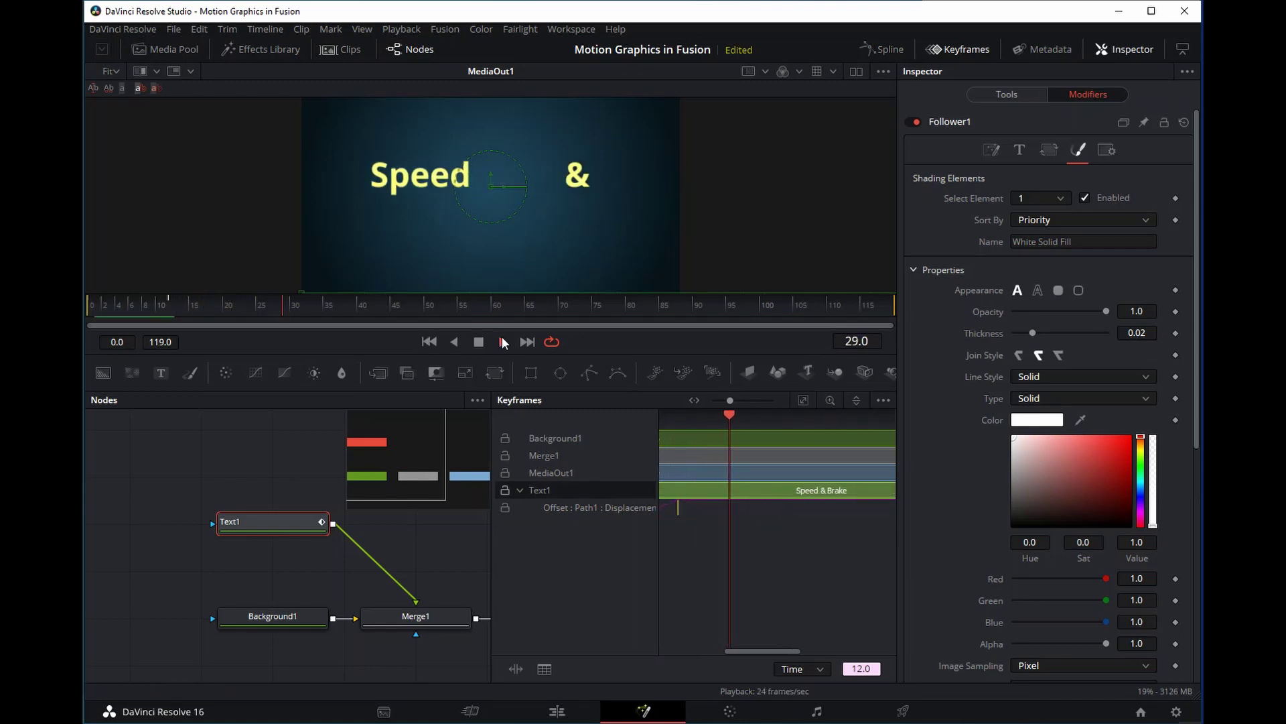
click(501, 341)
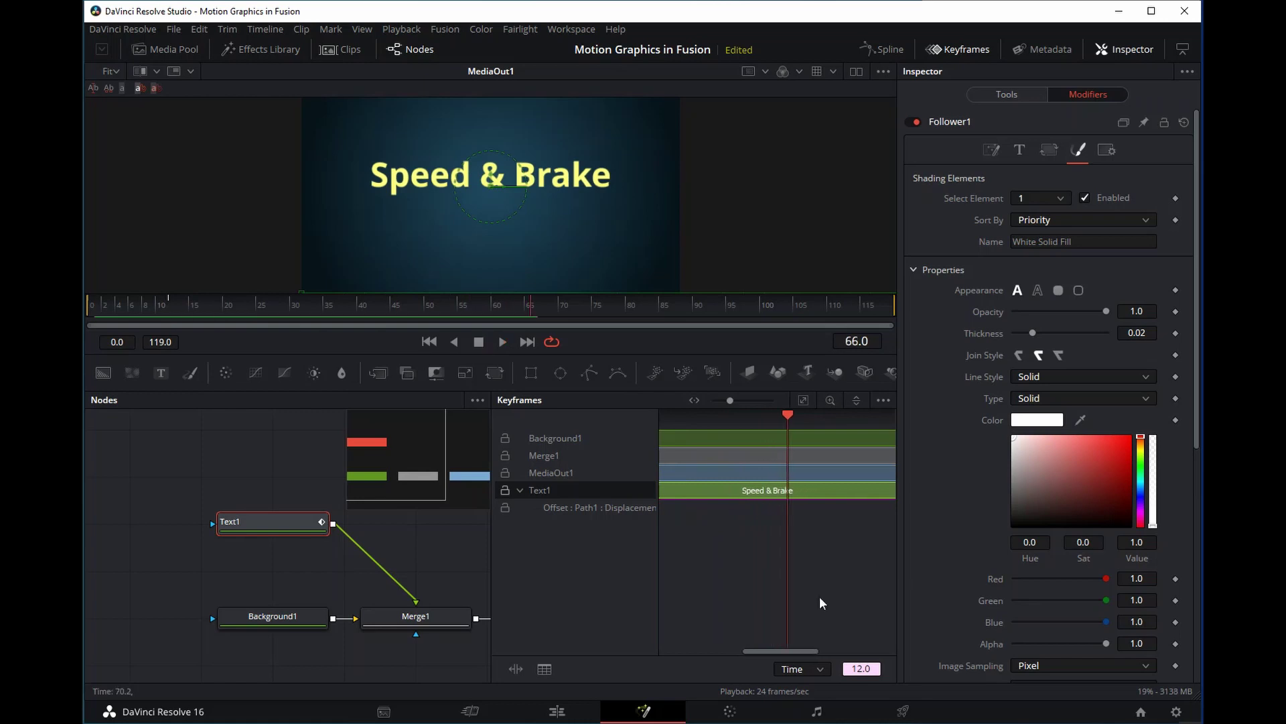
Replay the title animation from the start to check the shortened character movement.
drag(766, 648, 681, 509)
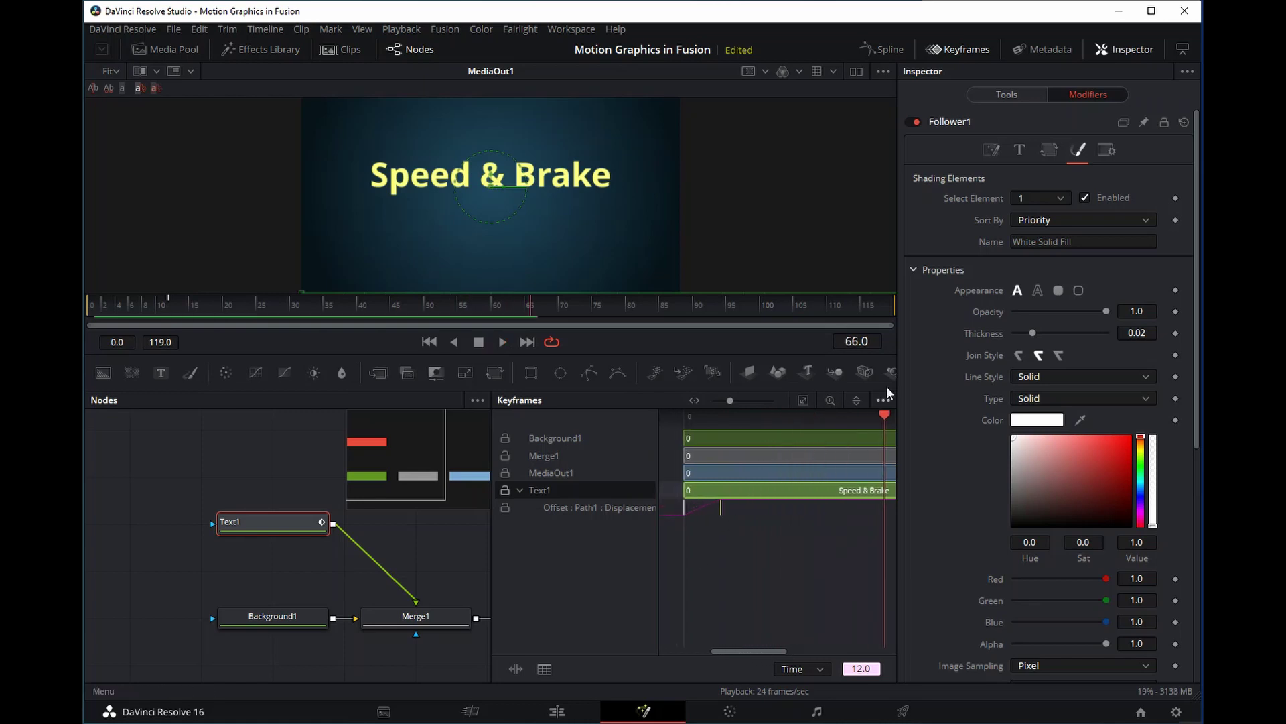
click(429, 341)
click(502, 342)
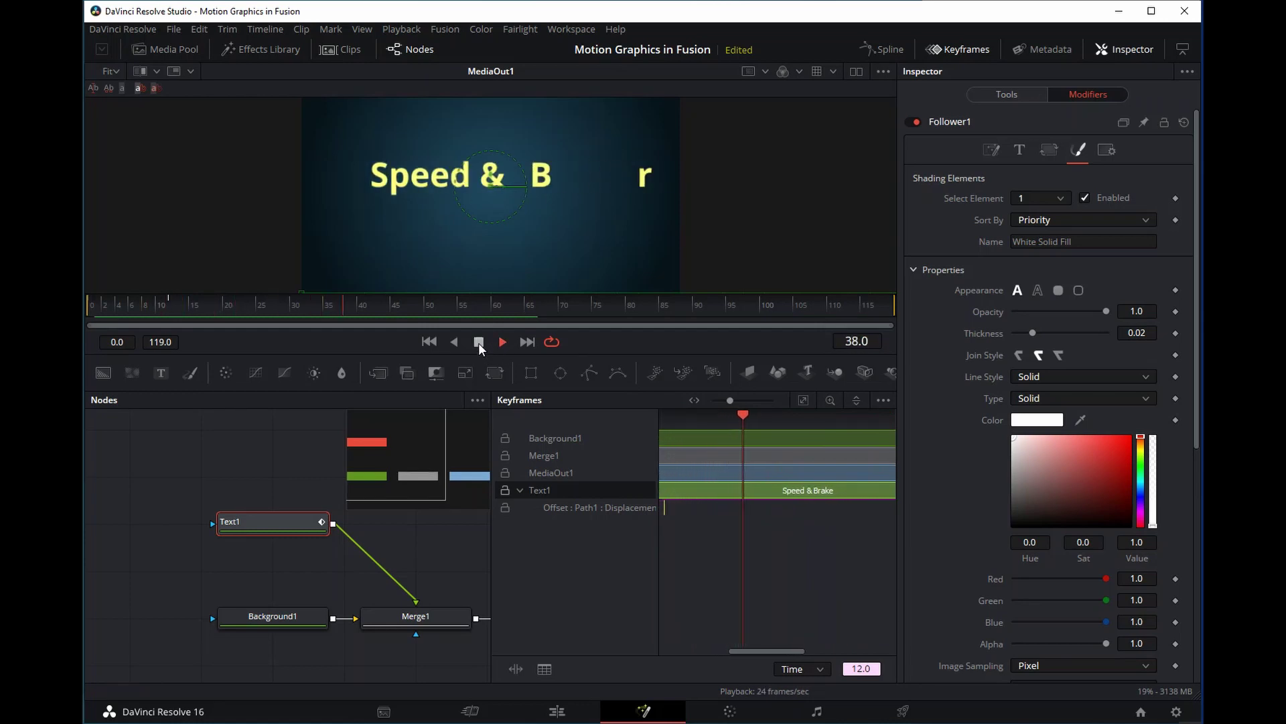
click(479, 343)
click(428, 344)
click(501, 342)
click(478, 342)
Move the playhead to frame 11 and show the Follower's character Shear settings.
drag(741, 413, 661, 417)
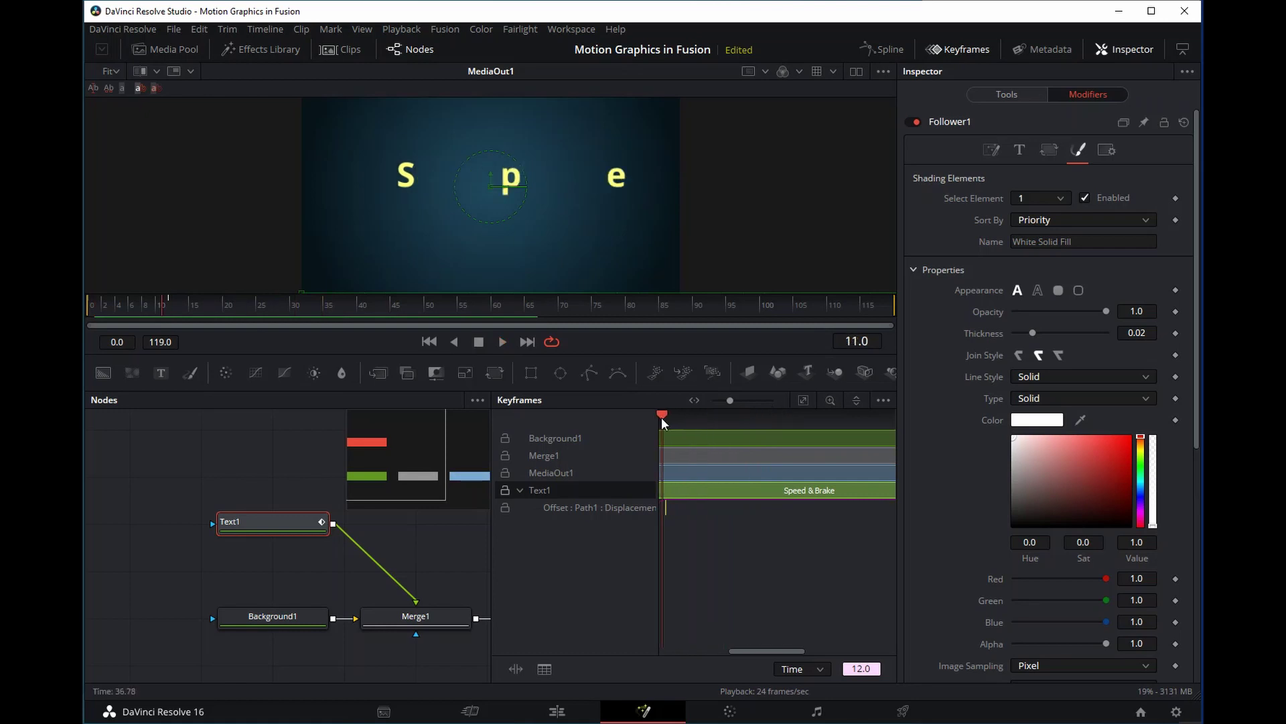
mouse_move(734, 653)
mouse_down()
mouse_move(684, 657)
mouse_move(718, 659)
mouse_up()
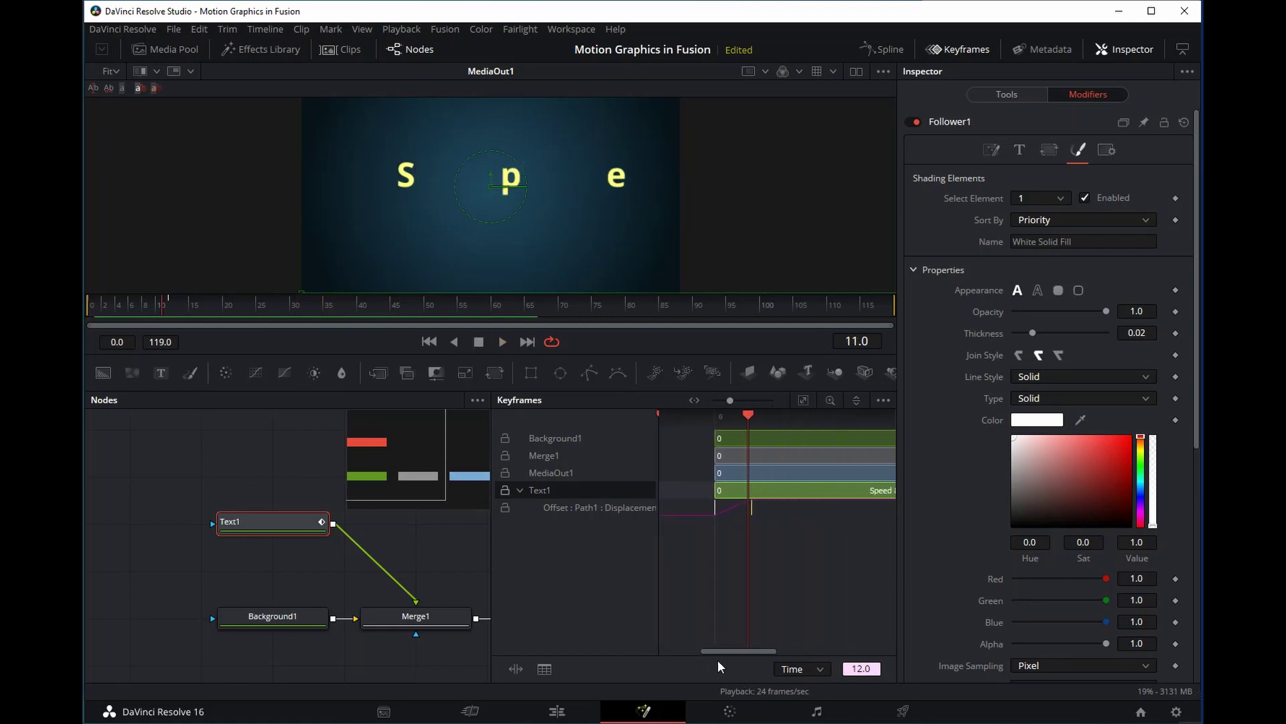
click(1048, 151)
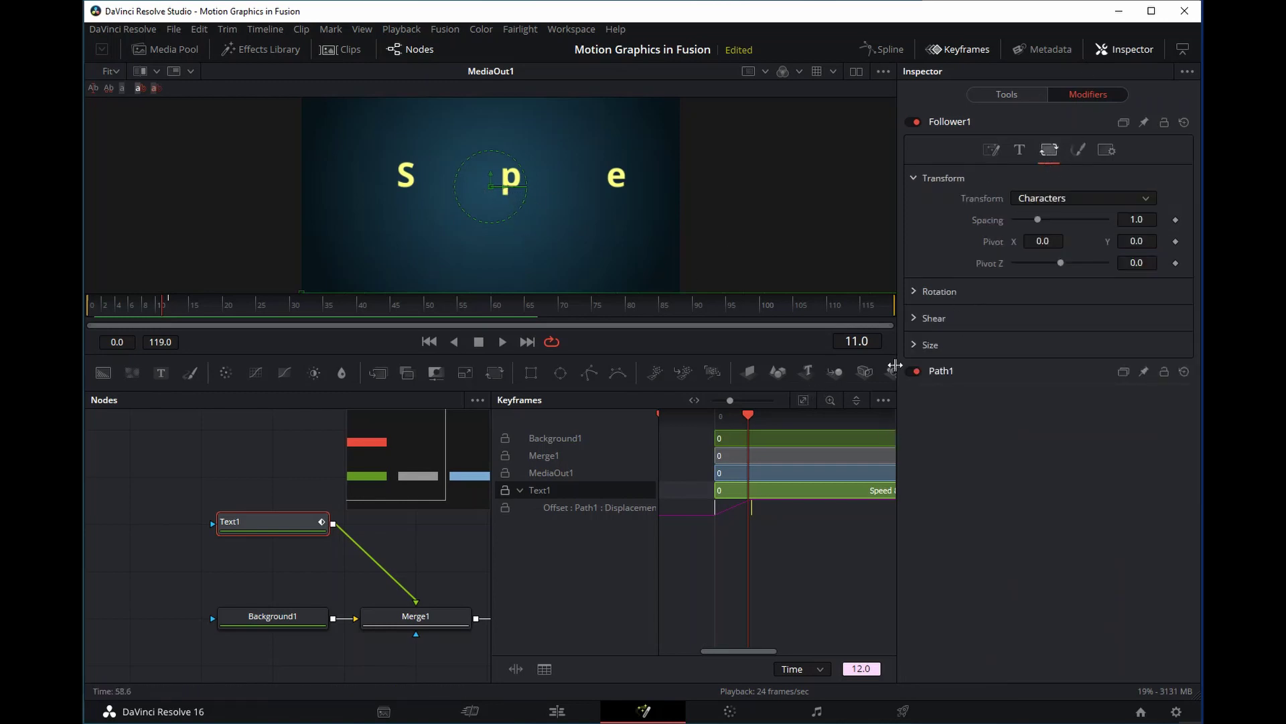
click(916, 317)
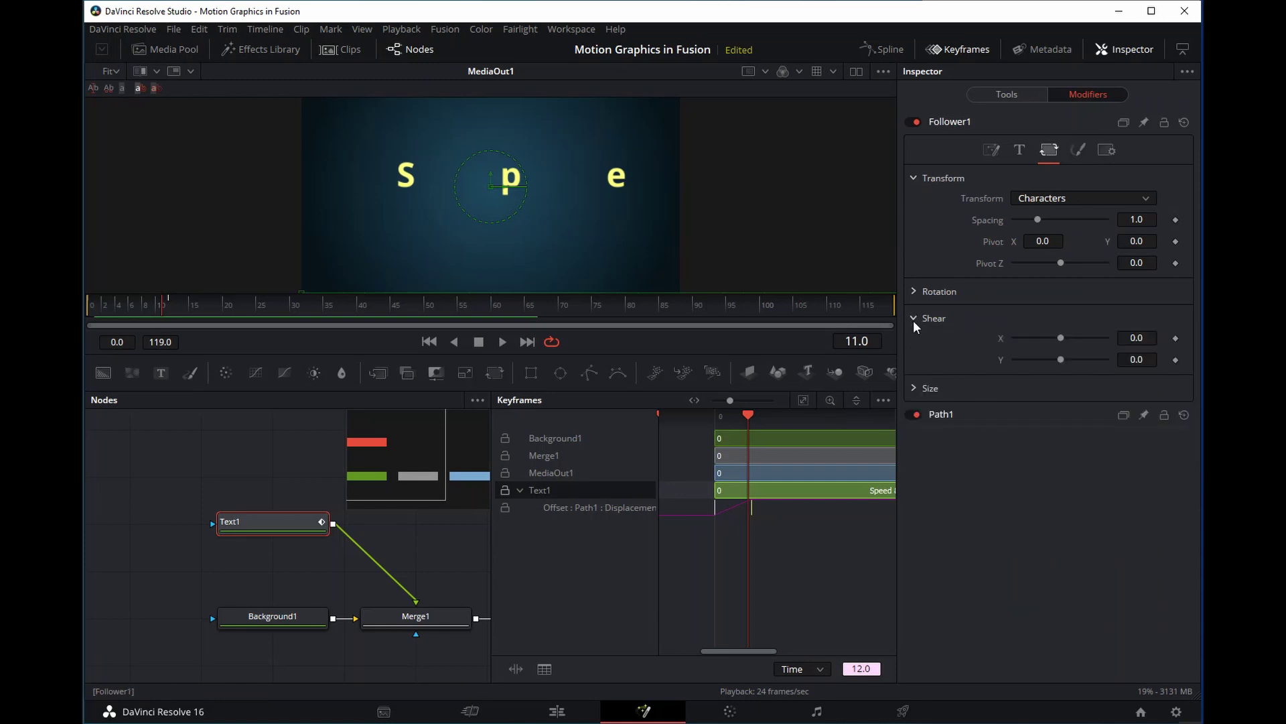
Try keyframing the characters' Shear X at frame 11 with values such as -0.86, and reset it with its animation removed.
click(1175, 338)
drag(1062, 337, 1026, 340)
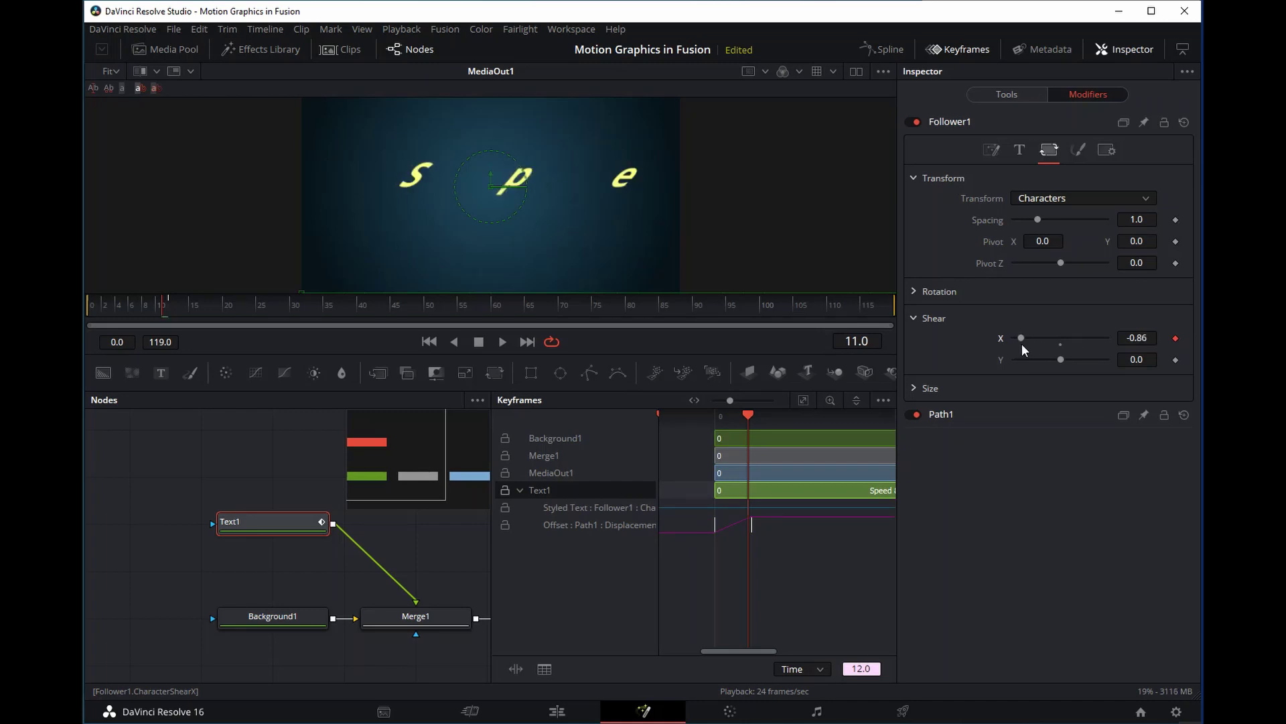
drag(1021, 337, 1062, 349)
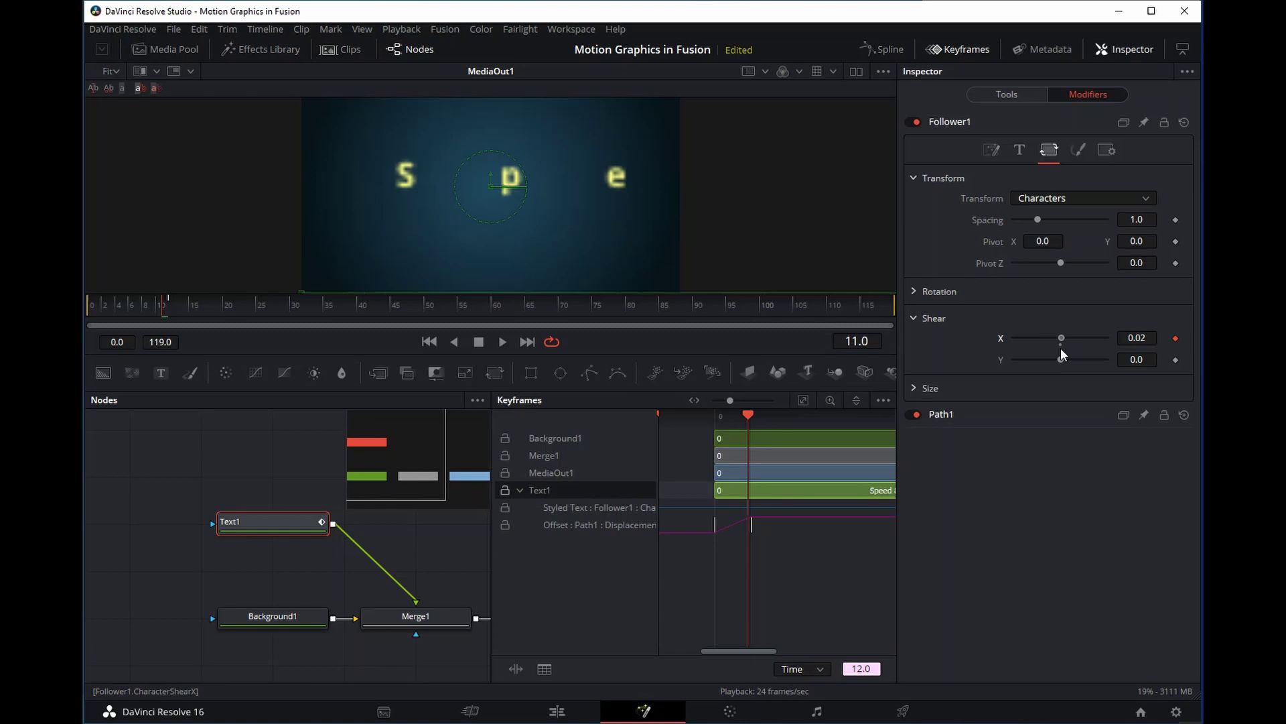
drag(1061, 349, 1059, 349)
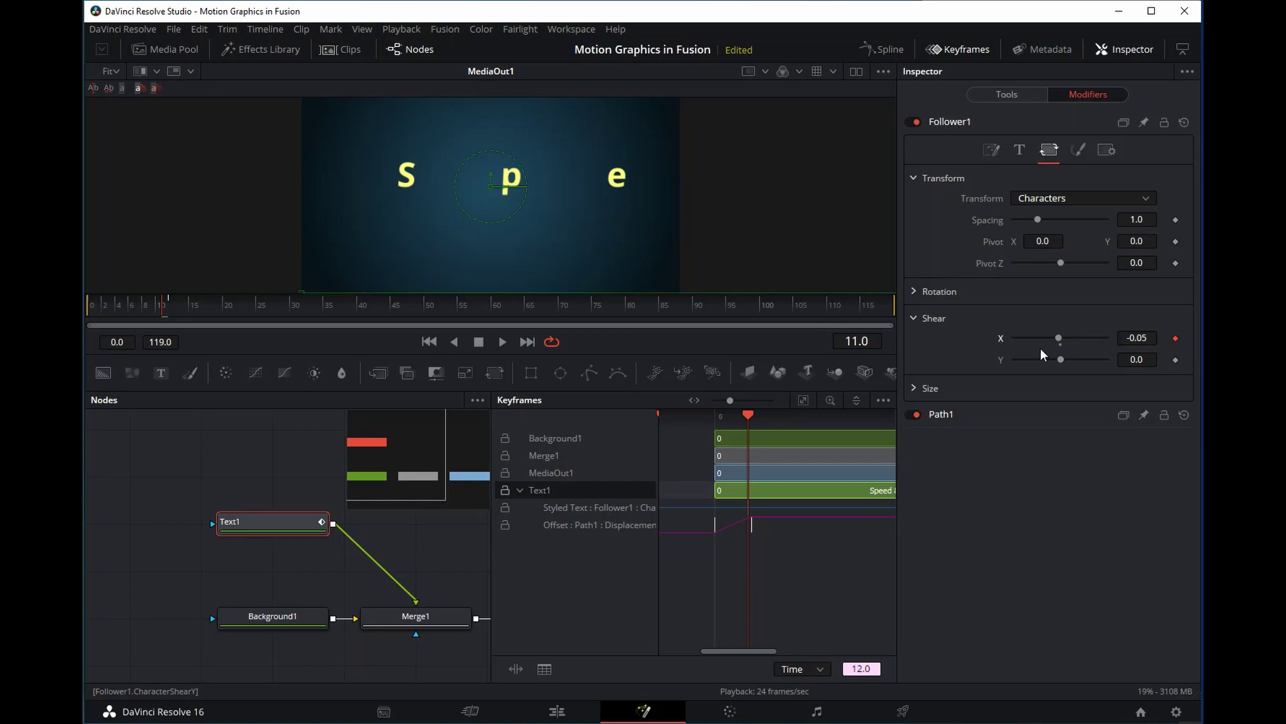
double_click(1001, 338)
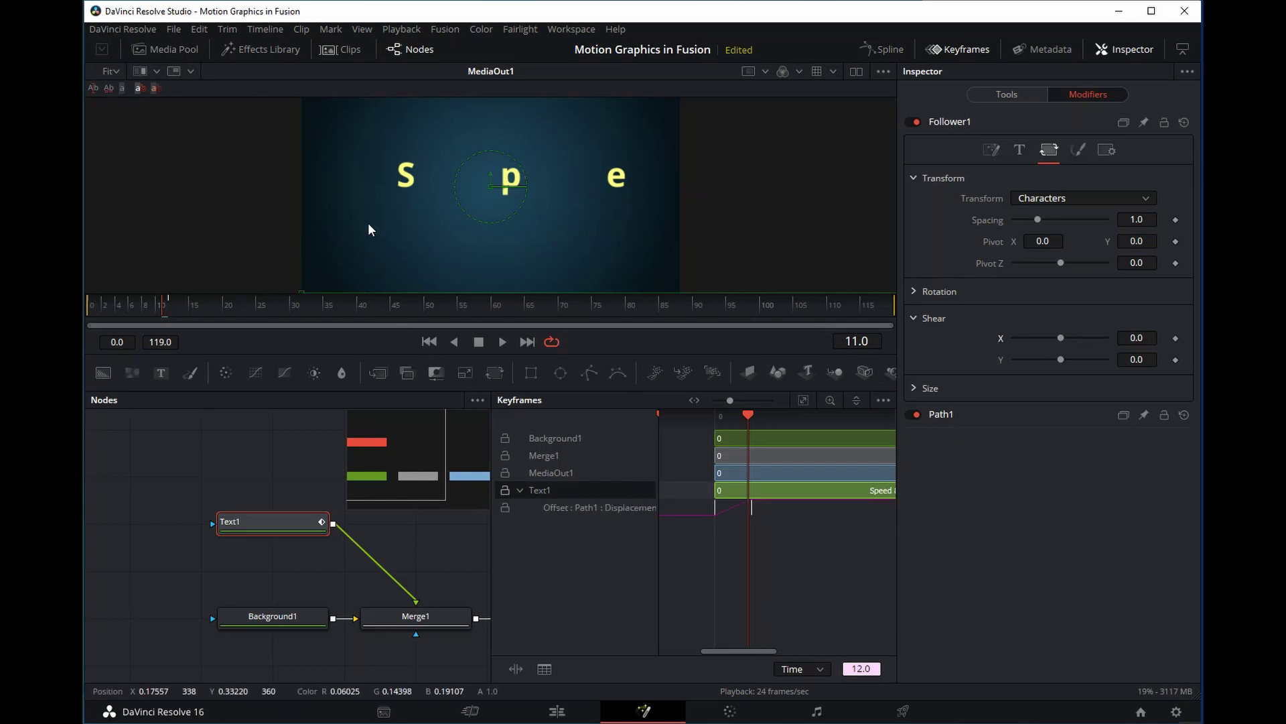
Preview the unslanted title animation from the start and return to frame 0.
click(429, 342)
click(500, 341)
click(430, 342)
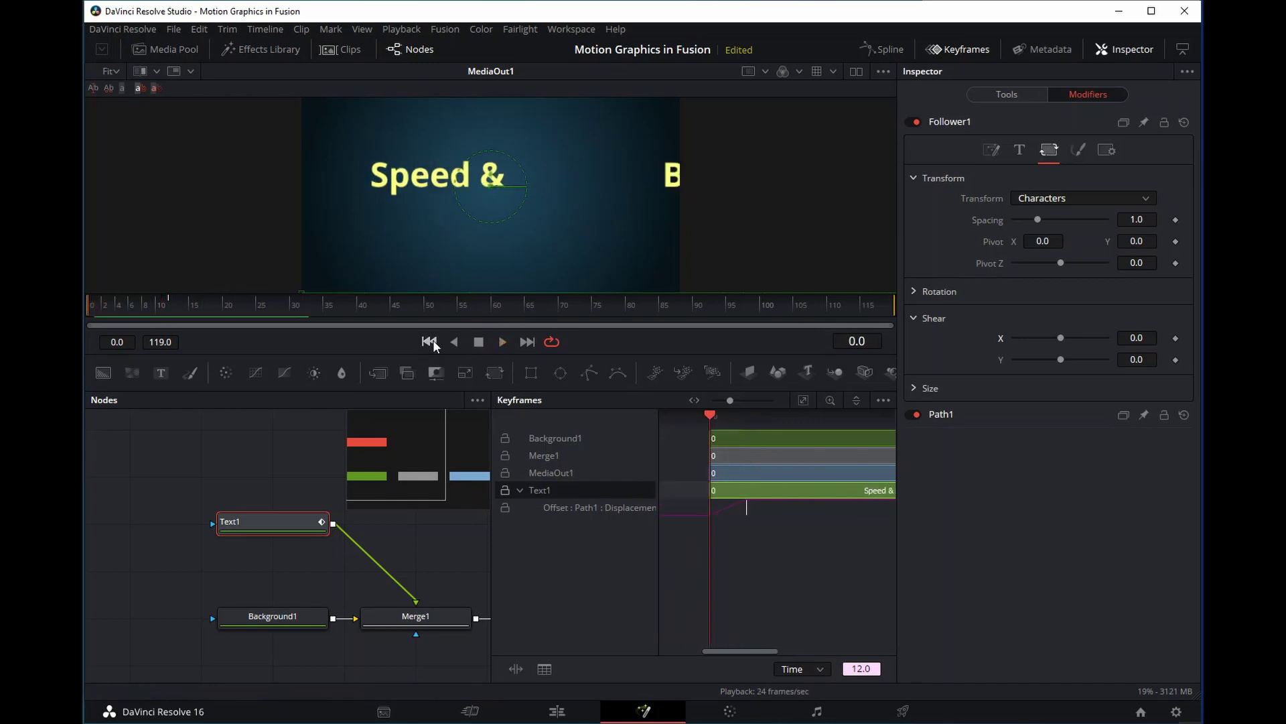
Replace the Keyframes editor with the Spline editor and display Text1's offset Displacement curve, scrubbing the playhead to frame 21.
click(958, 51)
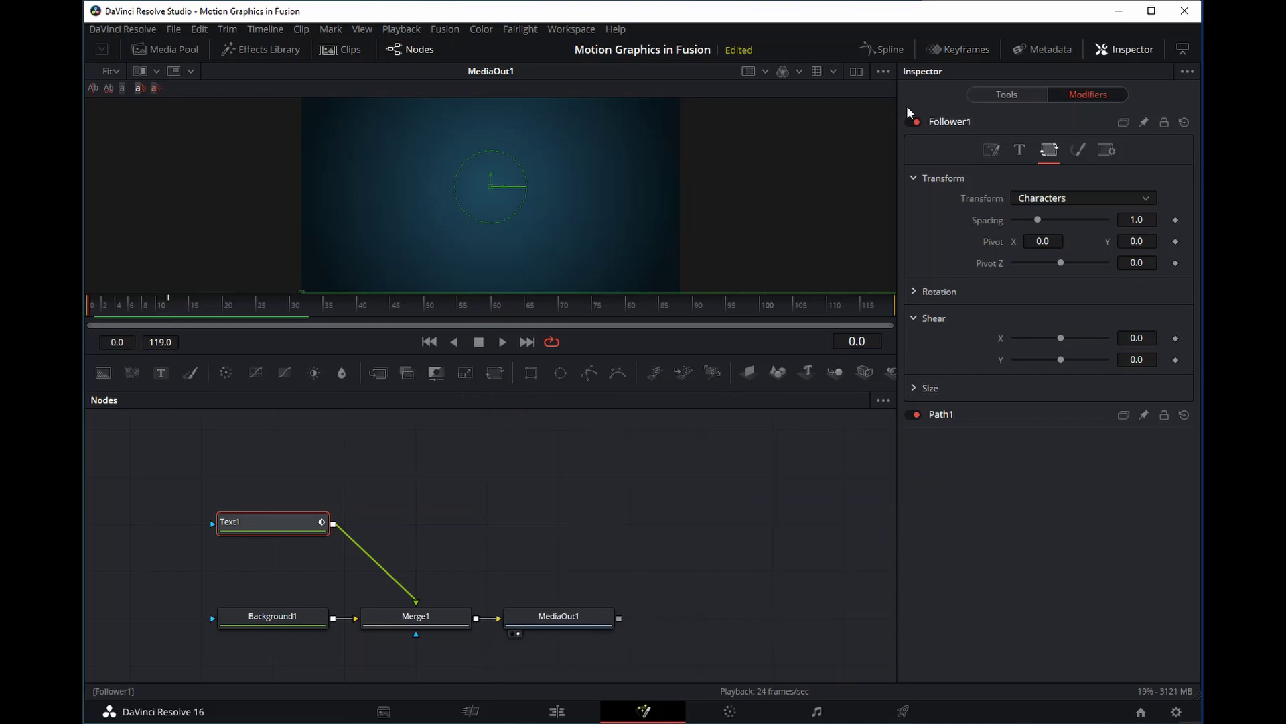
click(880, 49)
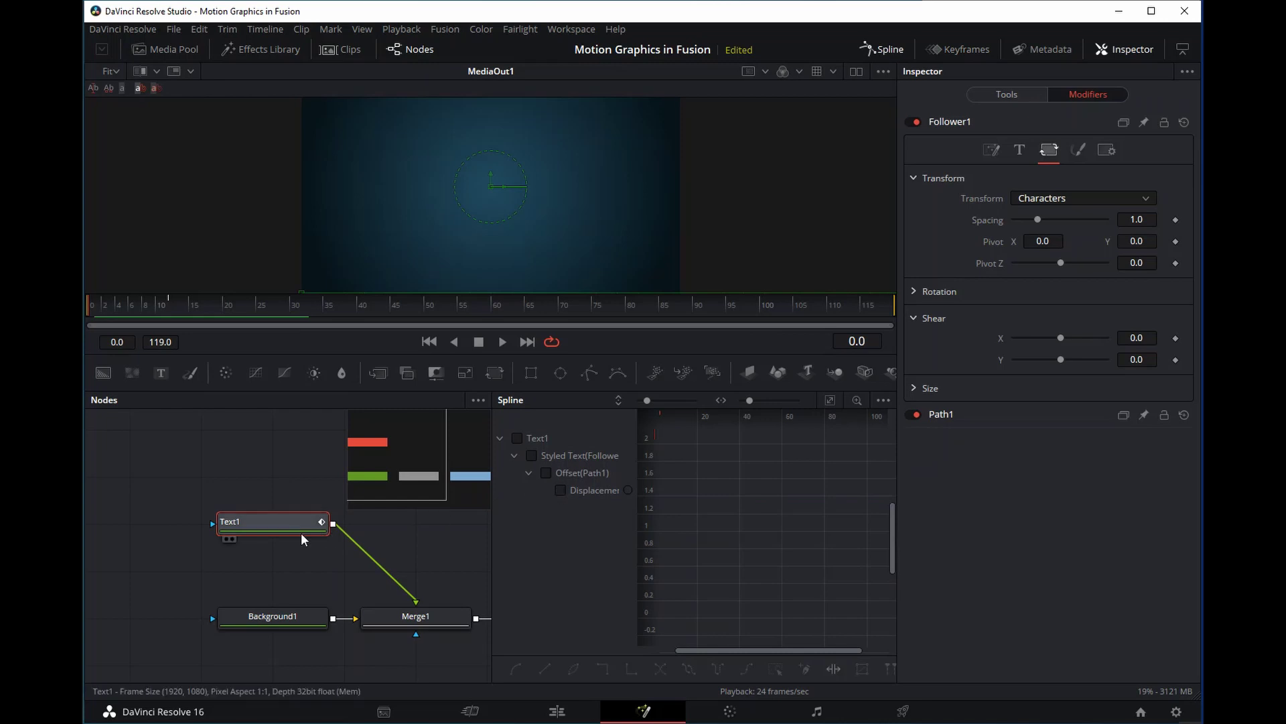
click(558, 489)
drag(735, 535, 855, 533)
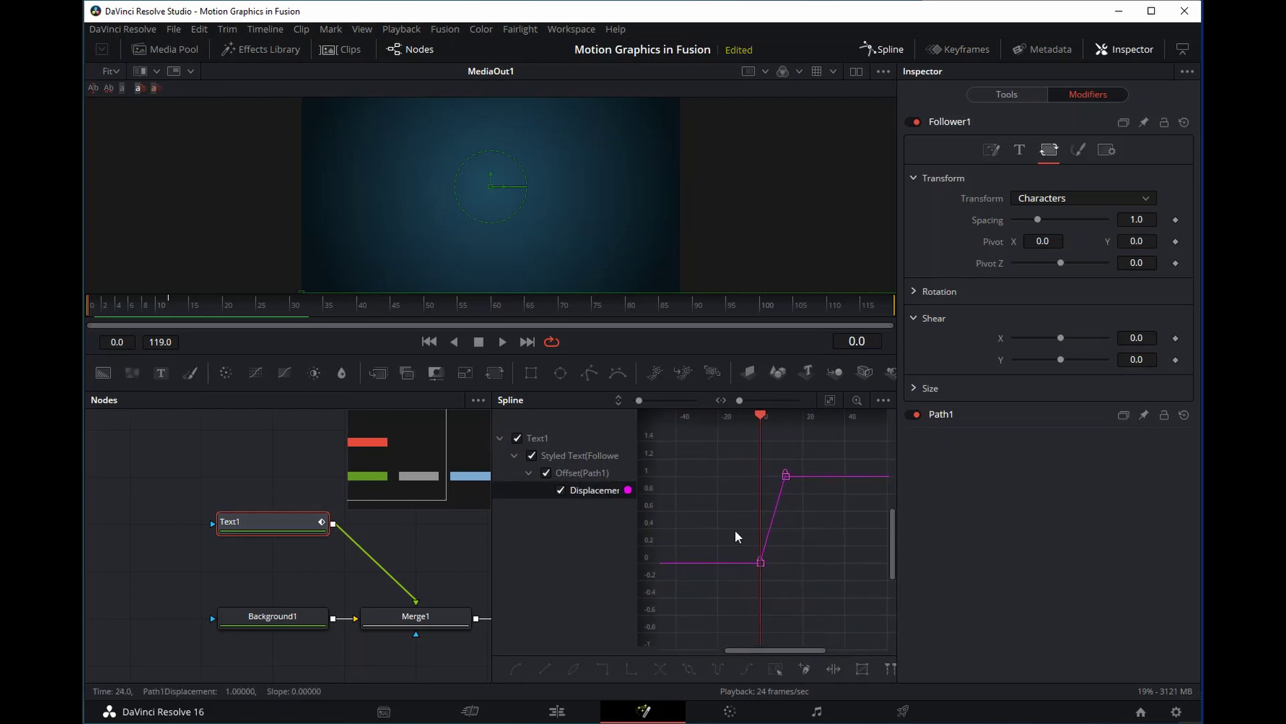
drag(760, 416, 805, 446)
scroll(786, 557, up, 2)
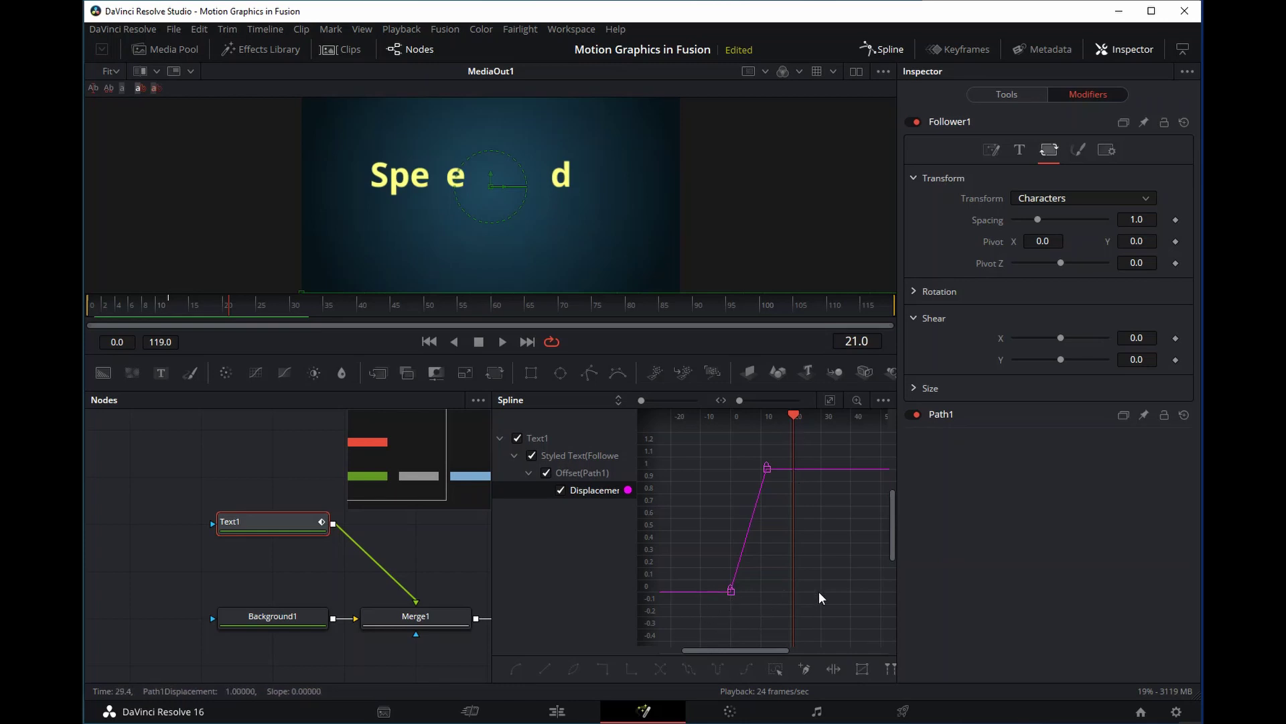
Smooth both Displacement keyframes on the spline and preview the title animation from the start.
drag(789, 529, 705, 439)
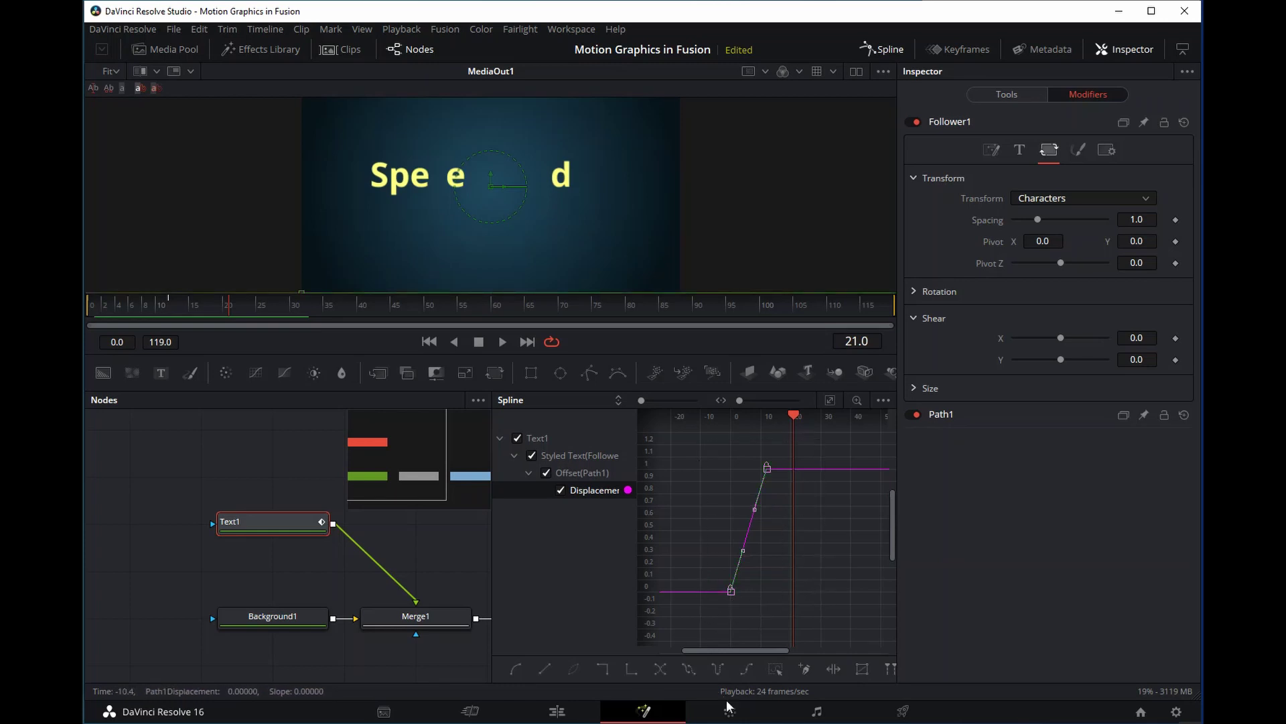
right_click(729, 591)
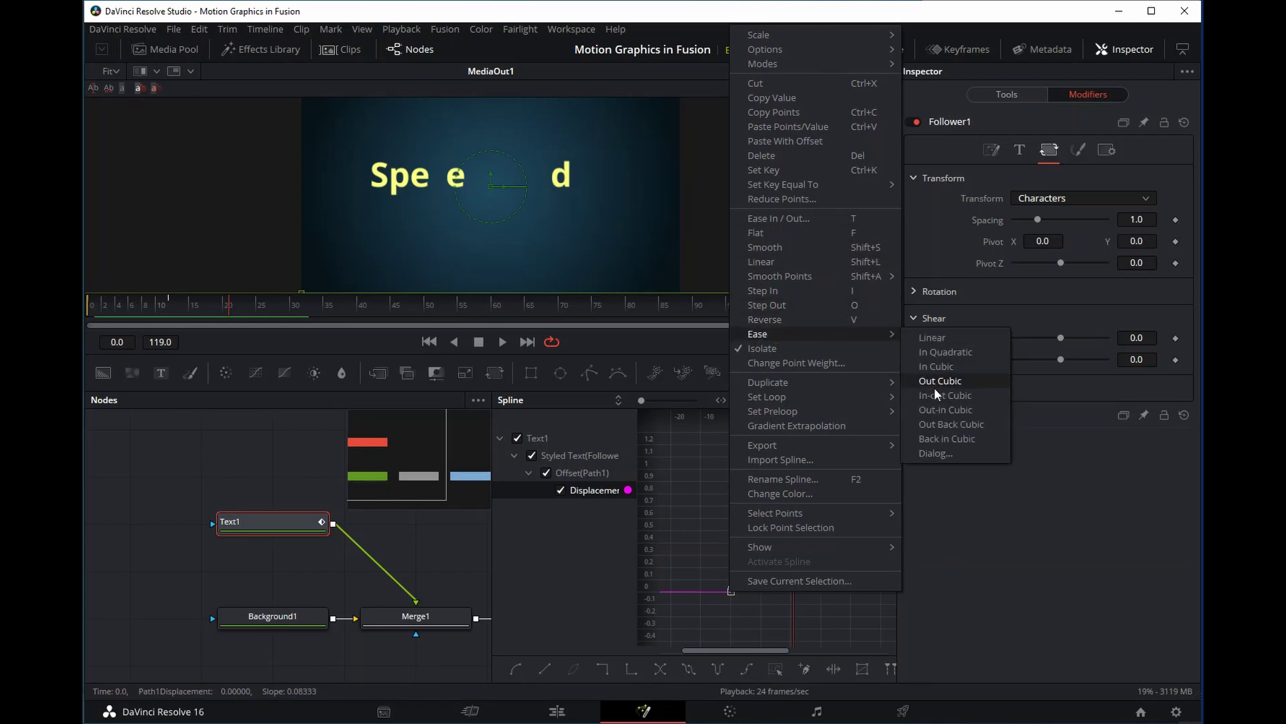
click(932, 395)
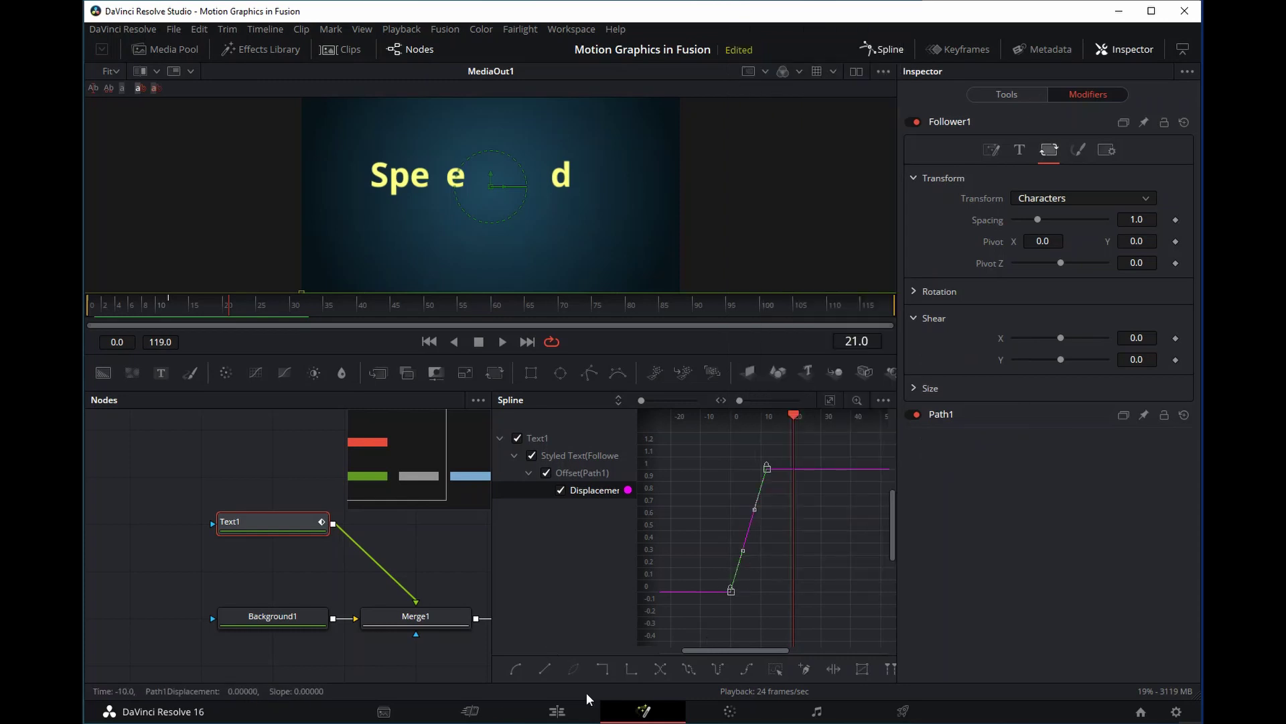
click(516, 670)
click(831, 573)
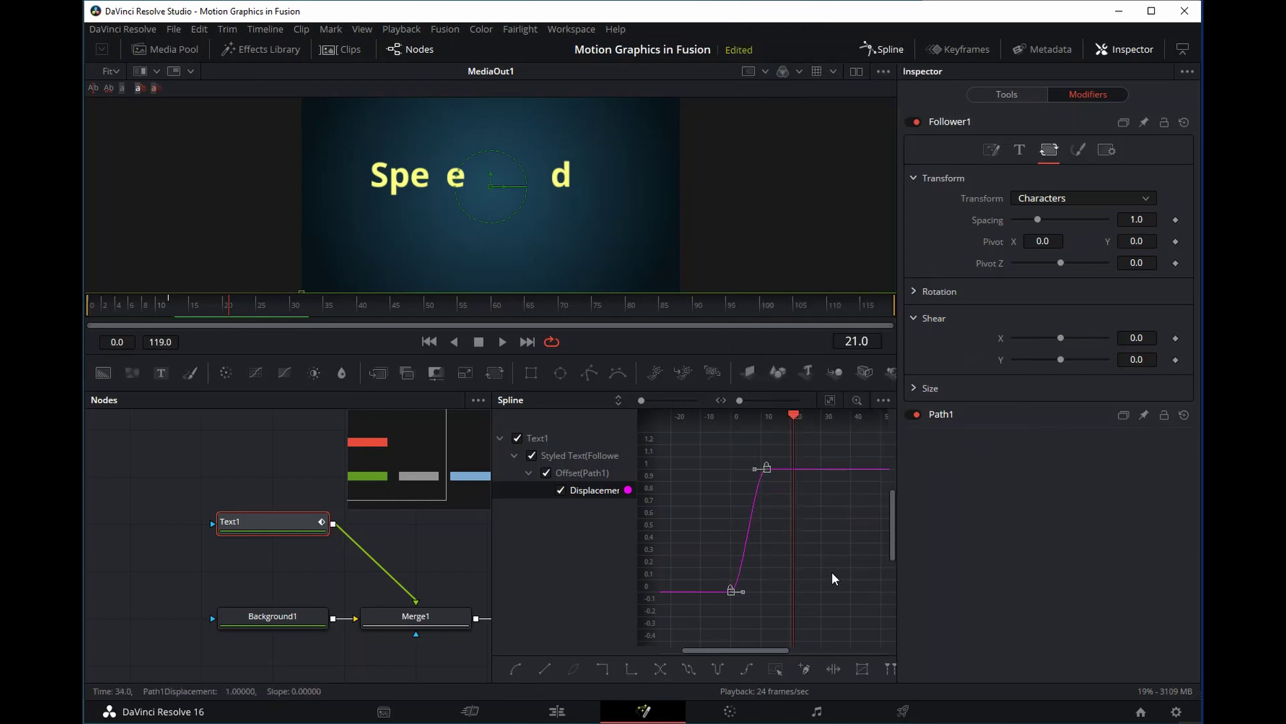
click(427, 343)
click(503, 342)
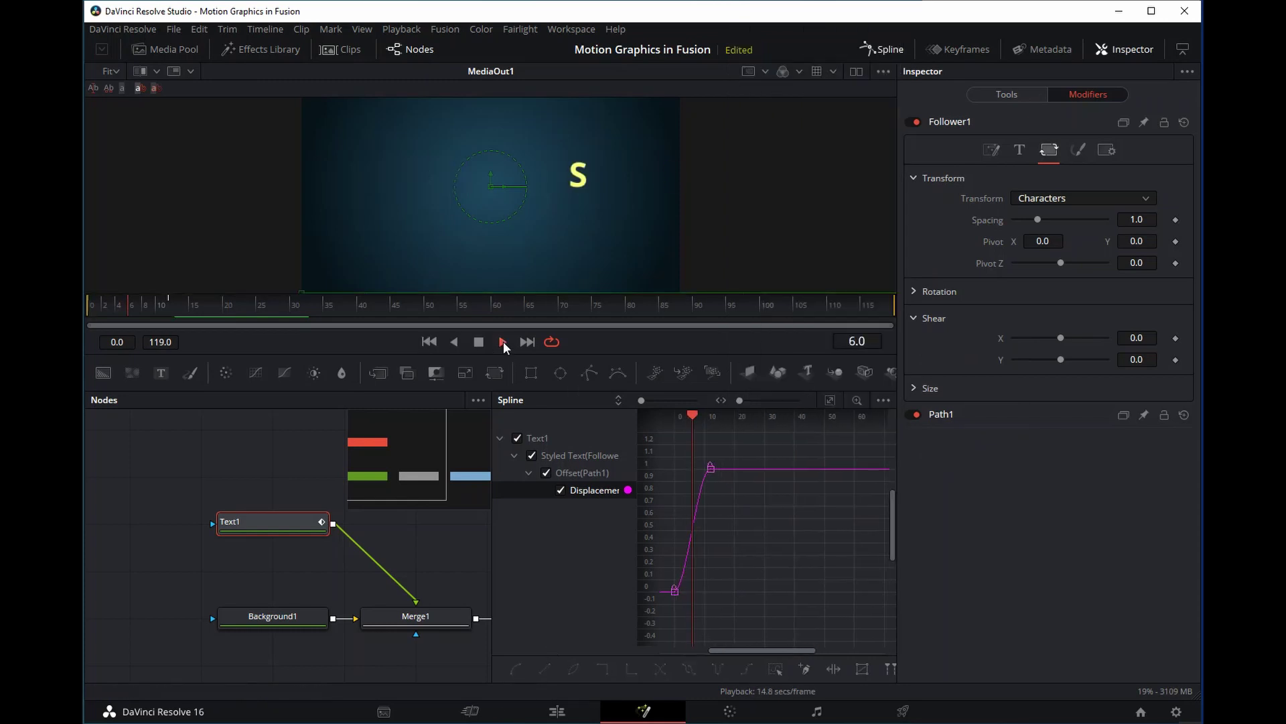
click(480, 342)
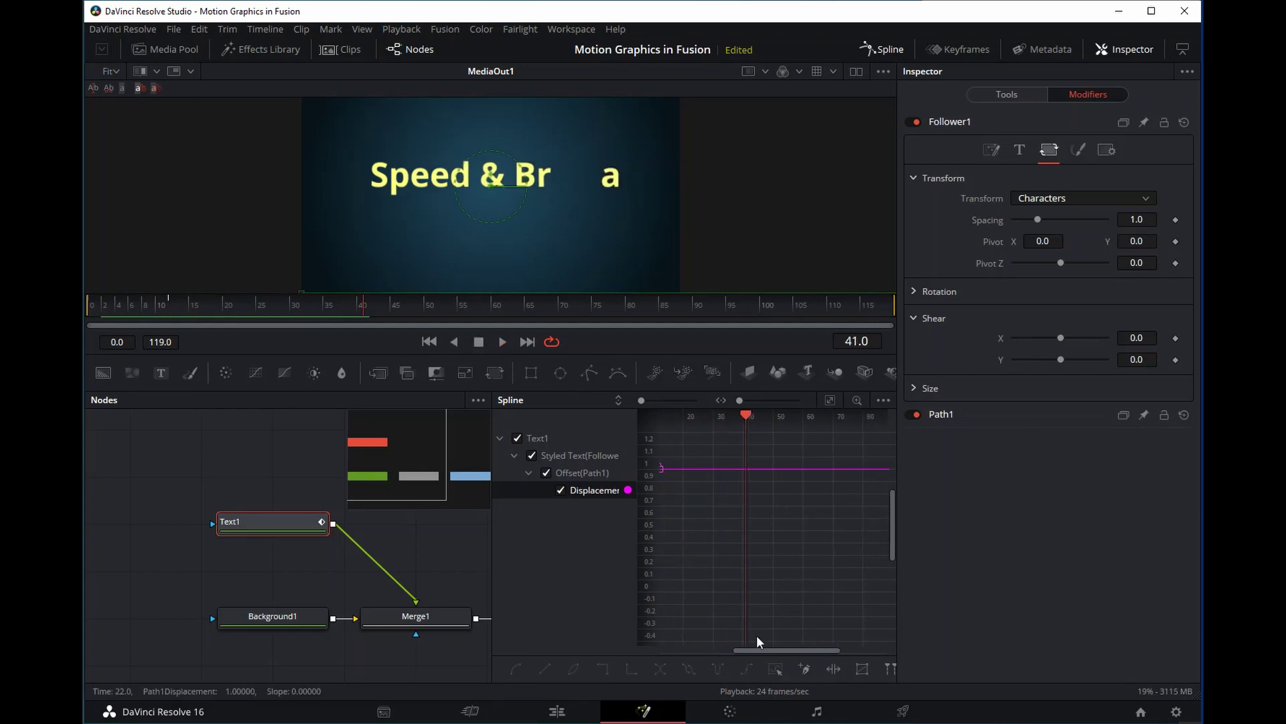
Reshape the Displacement curve for a fast start and soft stop by lengthening the end keyframe's handle and pulling the start keyframe's handle upright.
drag(756, 653, 694, 653)
click(762, 590)
click(797, 467)
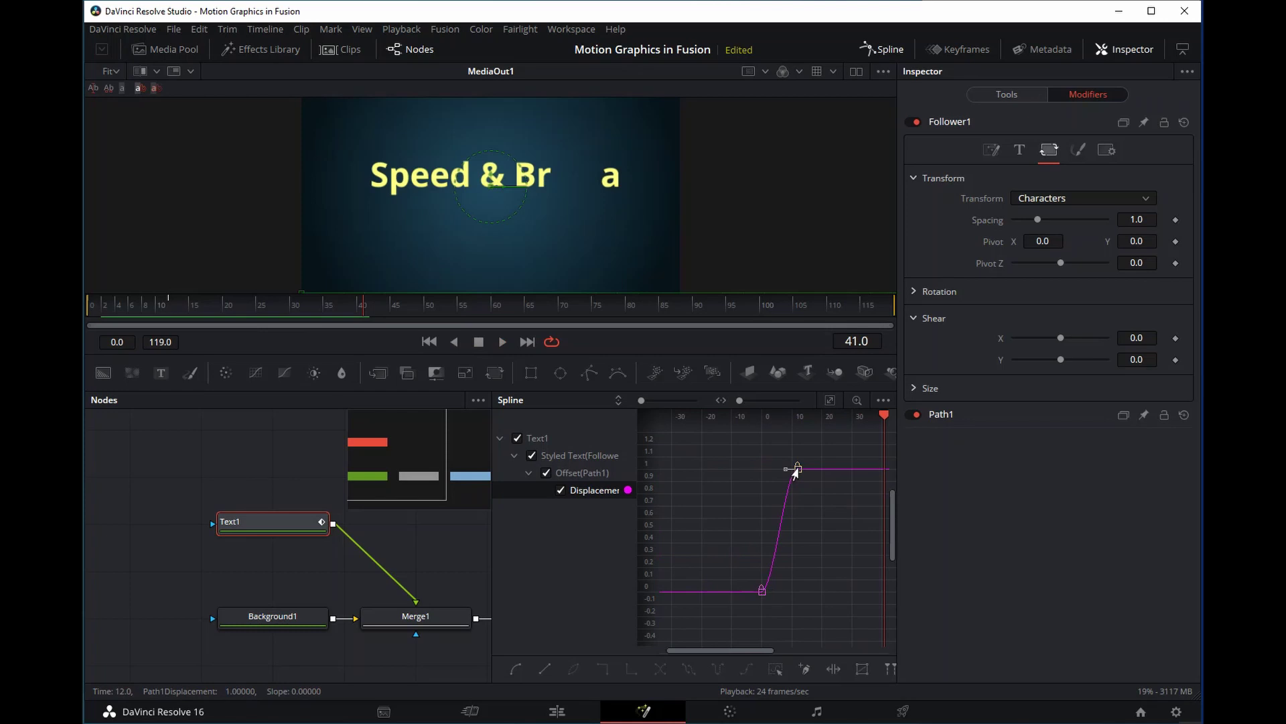
drag(782, 476, 772, 476)
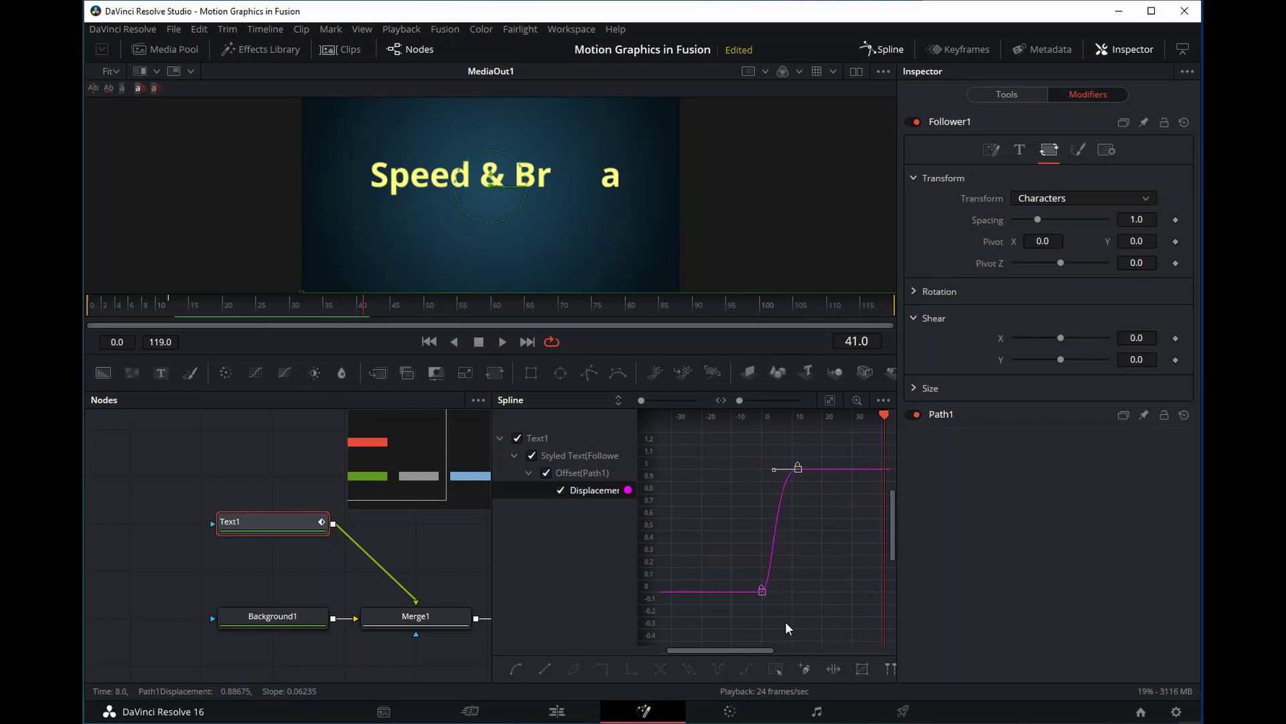
click(762, 591)
drag(770, 592, 762, 558)
Play the title animation from the start twice to check the reshaped Displacement curve.
click(429, 342)
click(504, 342)
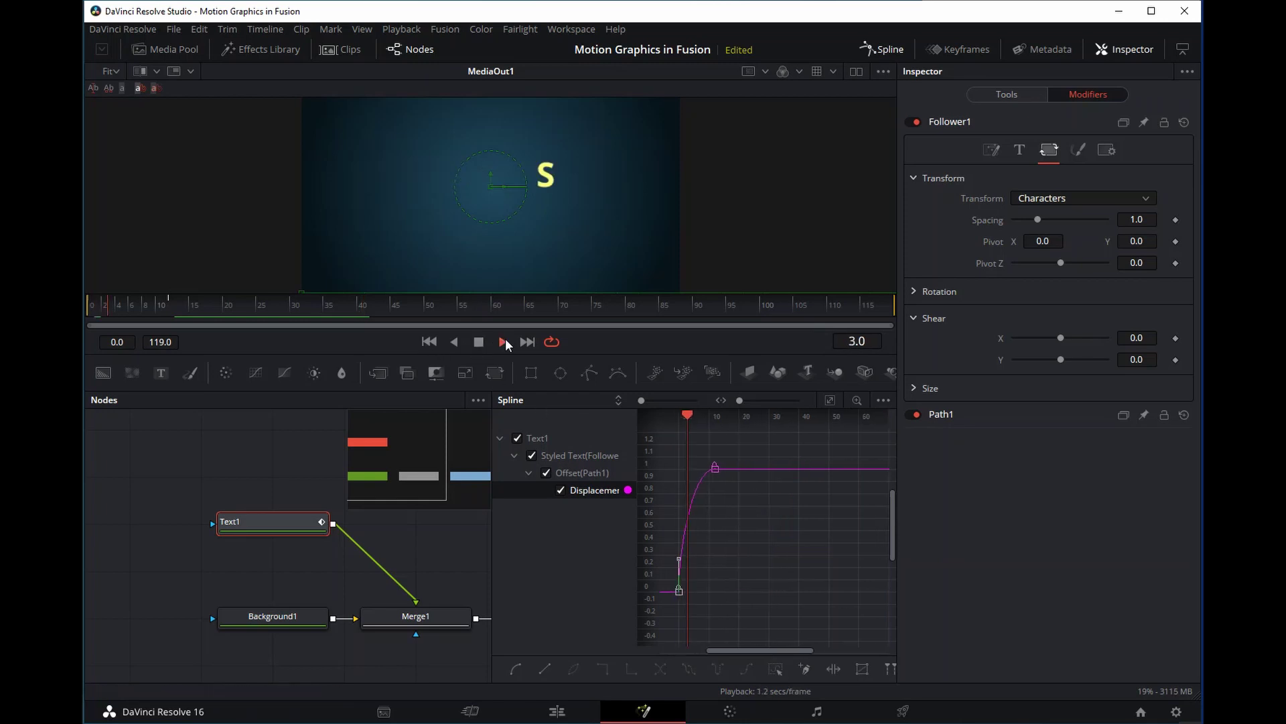
click(478, 342)
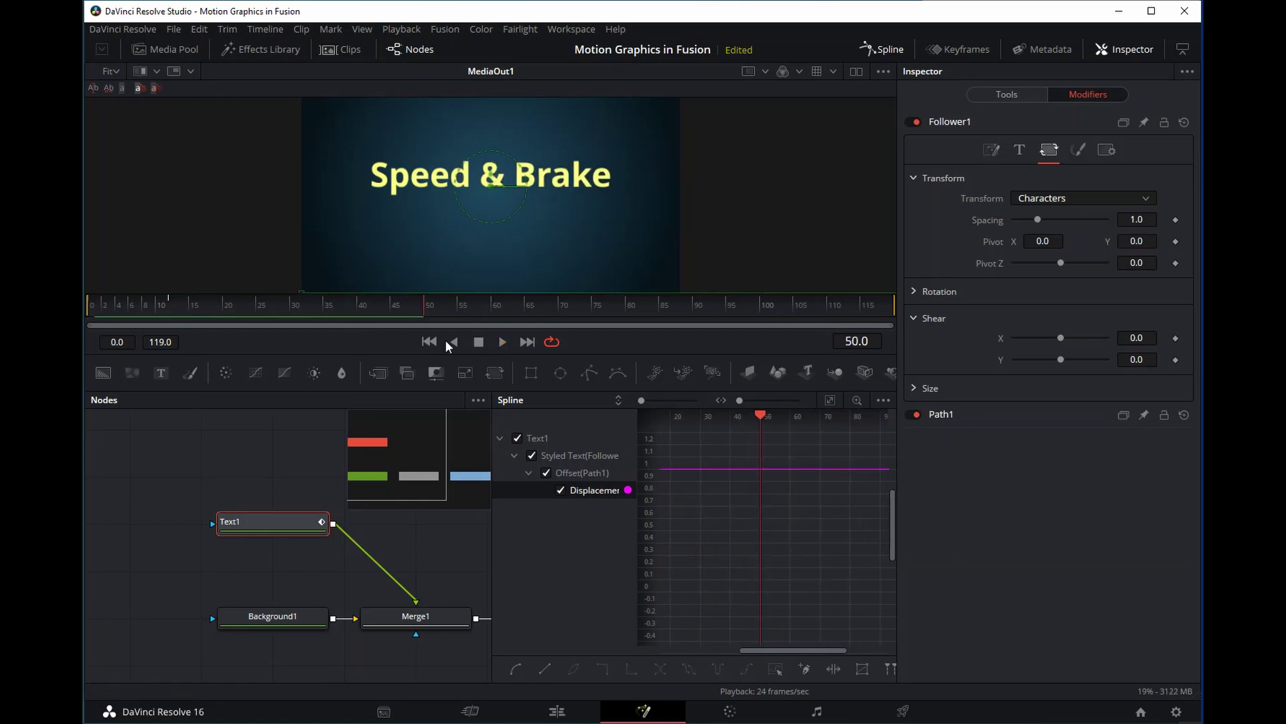
click(429, 341)
click(503, 341)
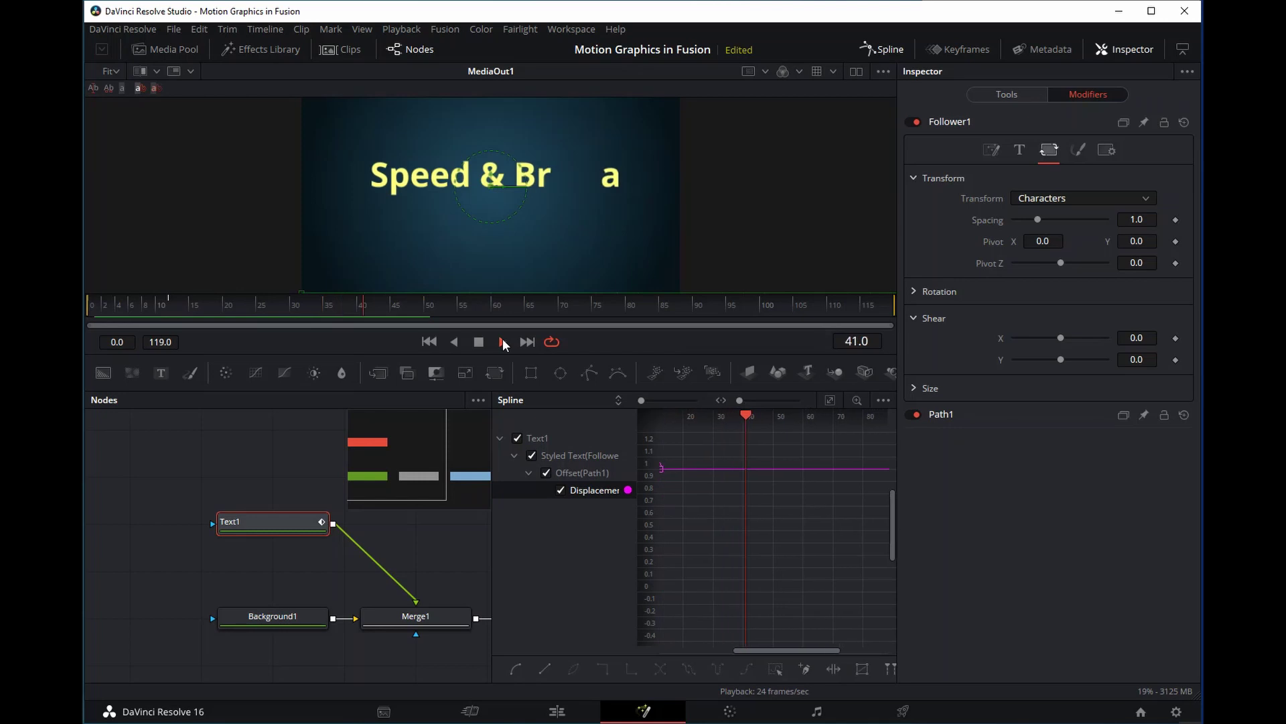
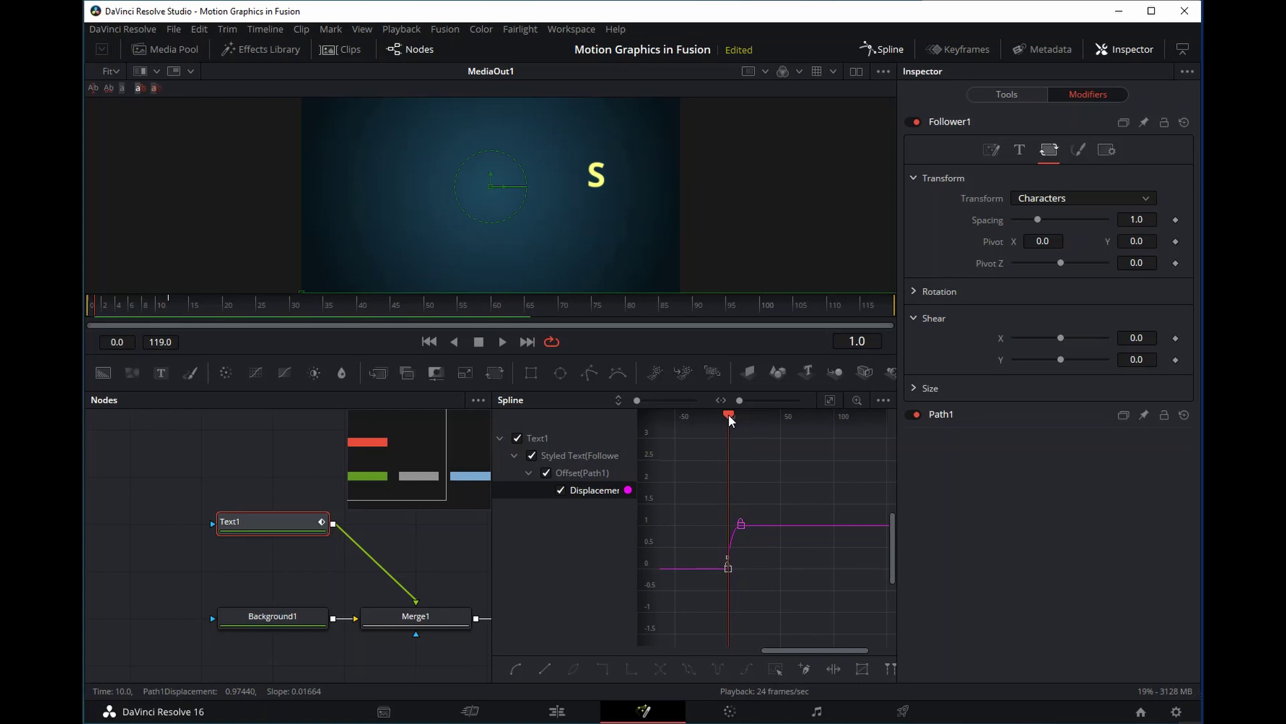
Keyframe the Follower's character Shear X at frame 5 with a value of -0.61.
click(429, 342)
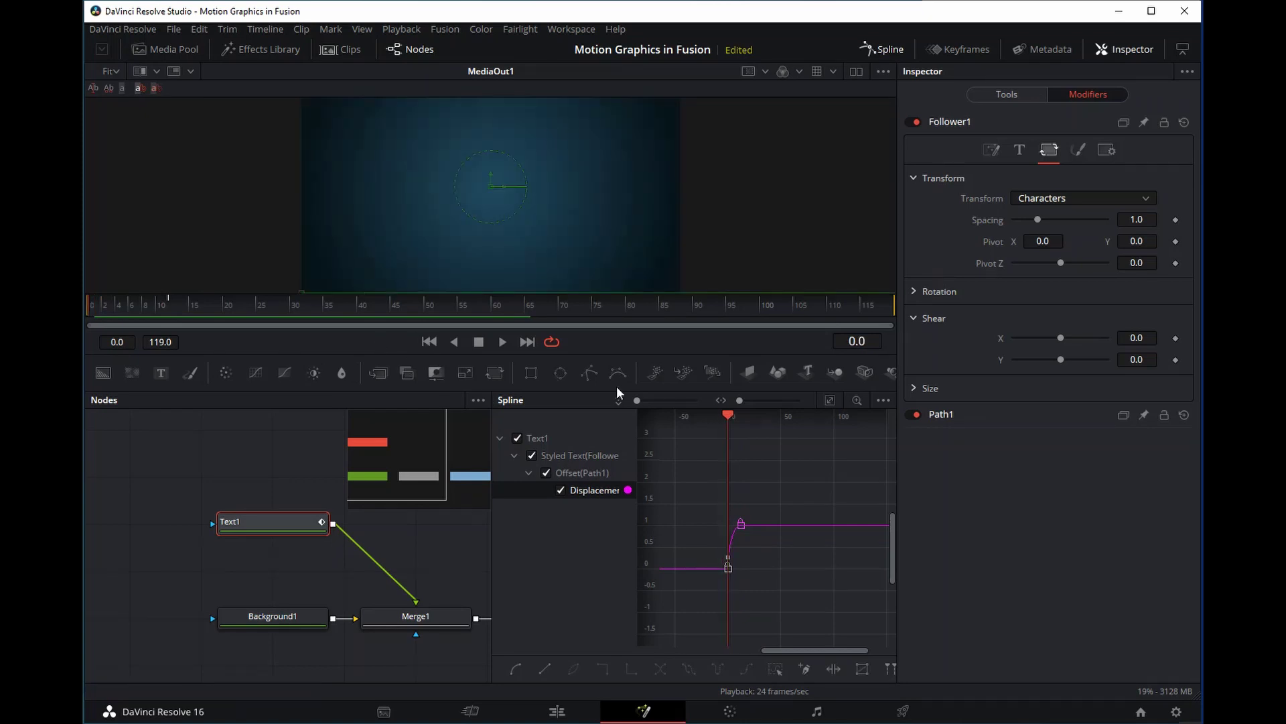
drag(723, 416, 733, 416)
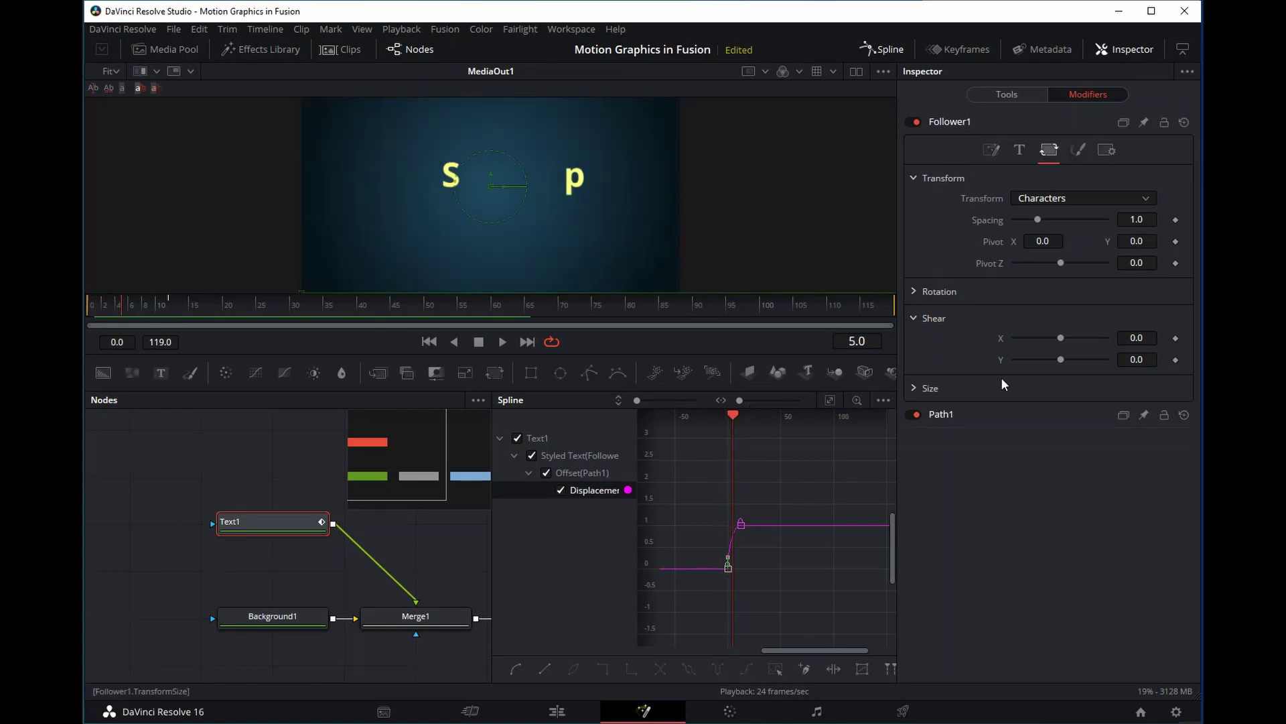
click(1176, 339)
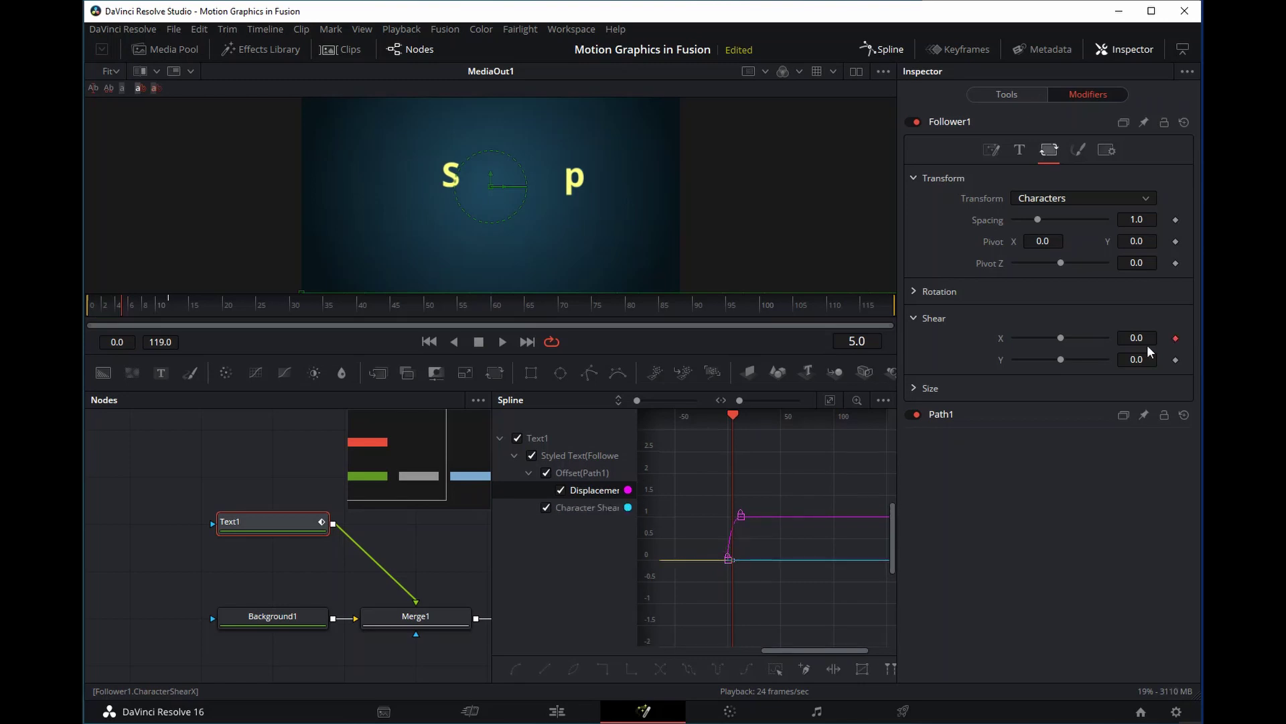
drag(1057, 345, 1027, 355)
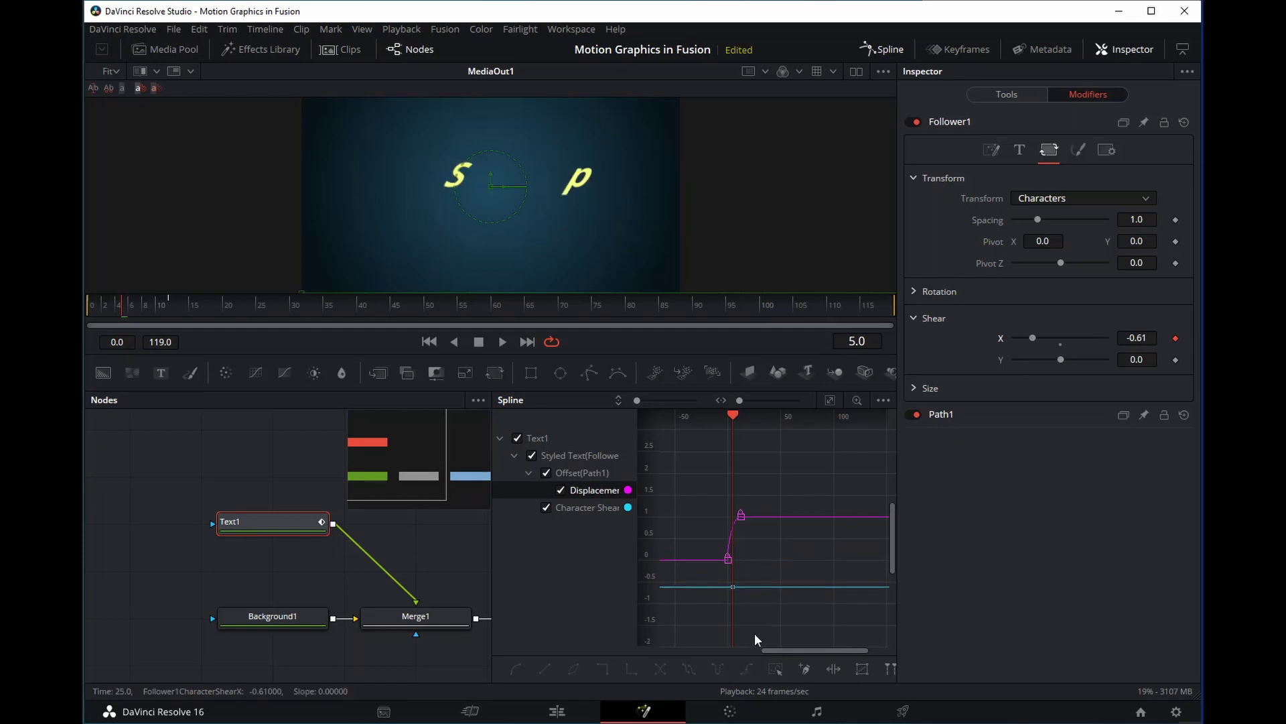
Move the Character Shear X keyframe to frame 0 and add a second keyframe at frame 13 with a value of 0.0.
scroll(753, 632, up, 5)
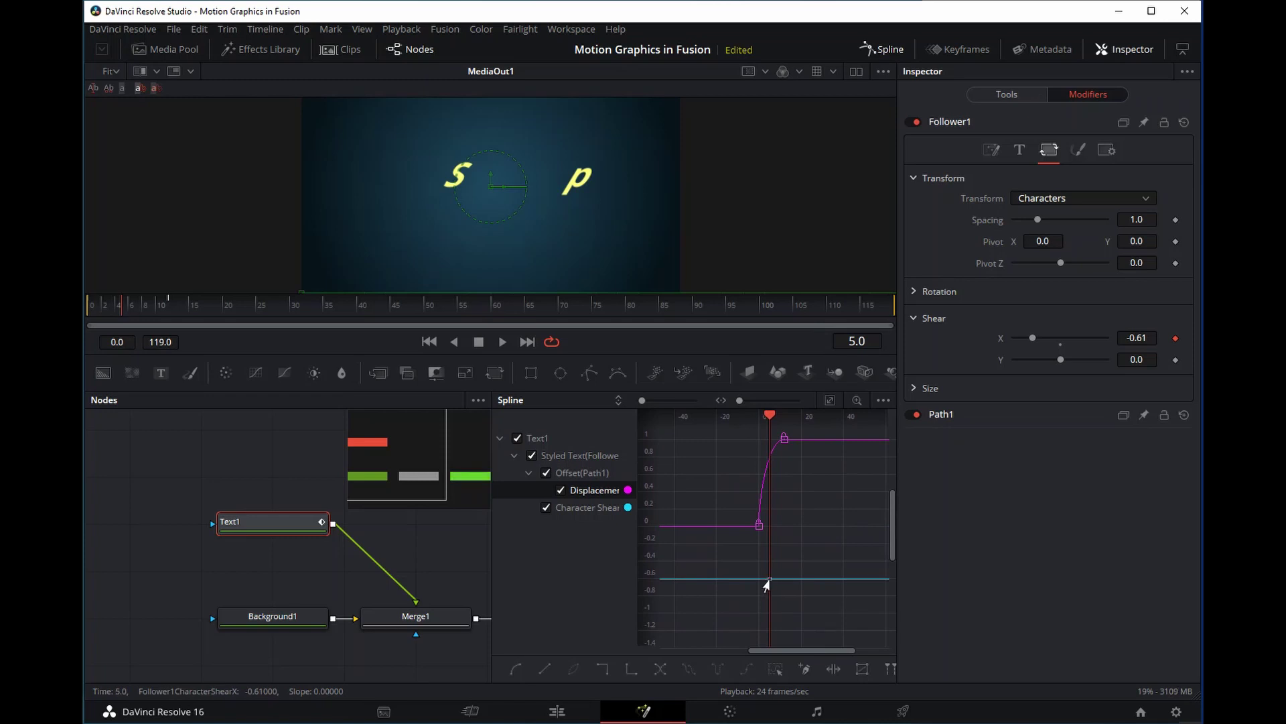
drag(767, 585, 757, 594)
mouse_move(121, 322)
mouse_down()
mouse_move(88, 315)
mouse_move(131, 315)
mouse_move(111, 318)
mouse_up()
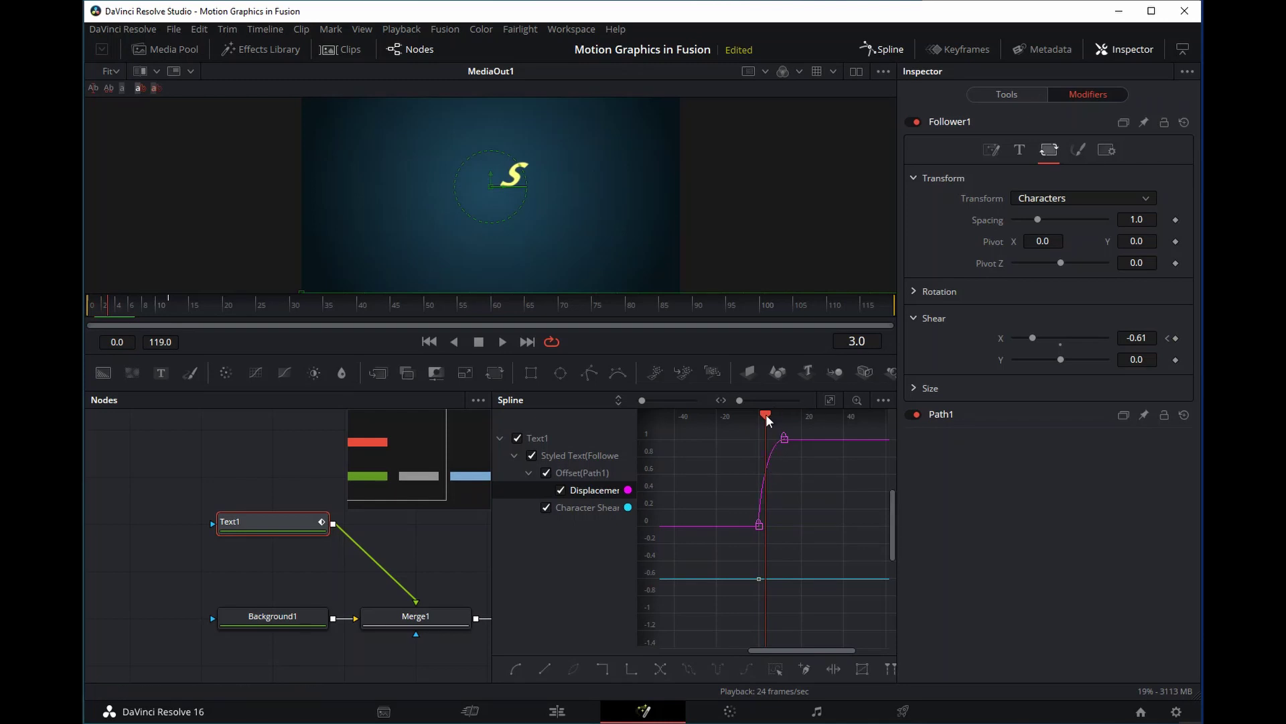
drag(766, 414, 786, 423)
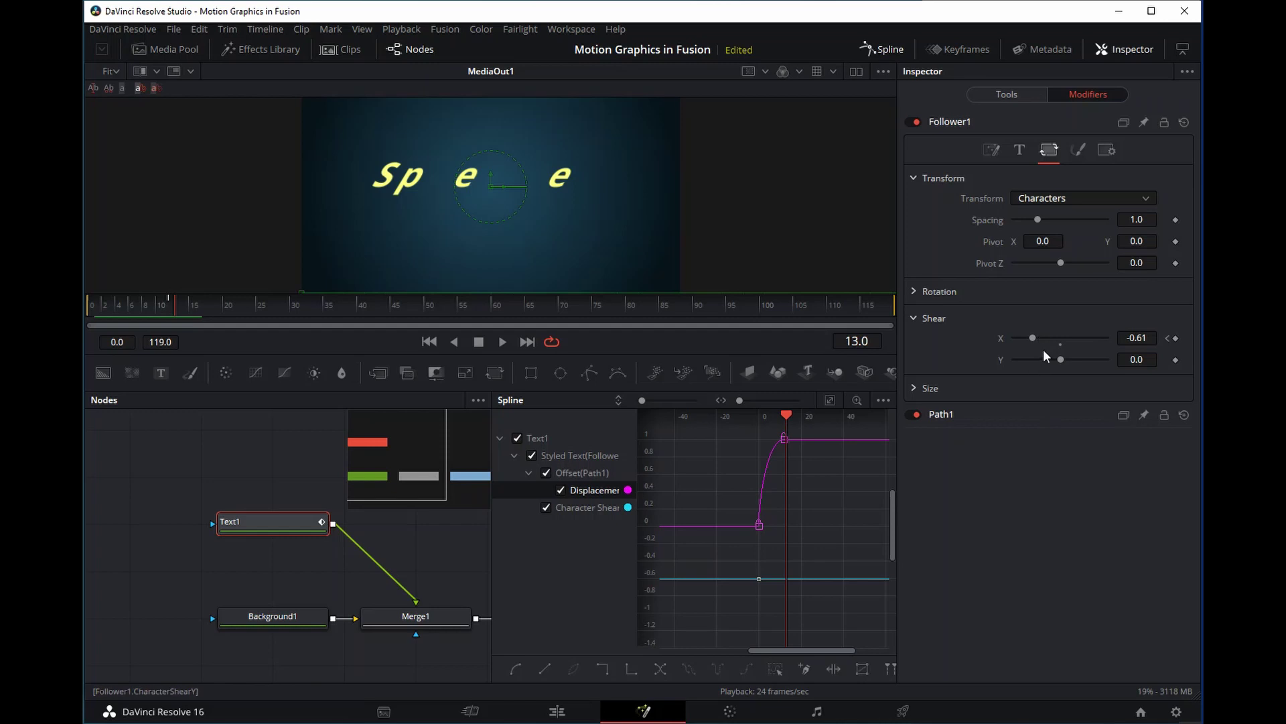
click(1142, 337)
key(Return)
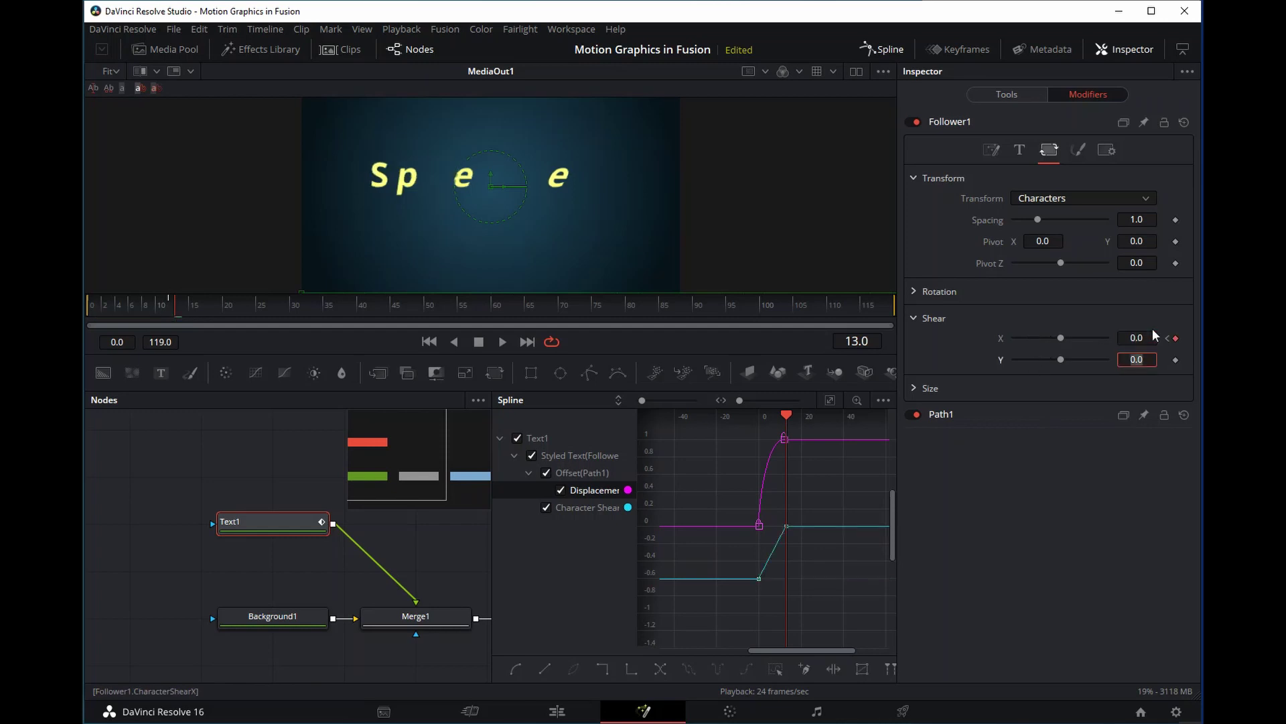
Play the title animation from the start and scrub through the opening frames to check the shear.
drag(787, 416, 761, 425)
key(space)
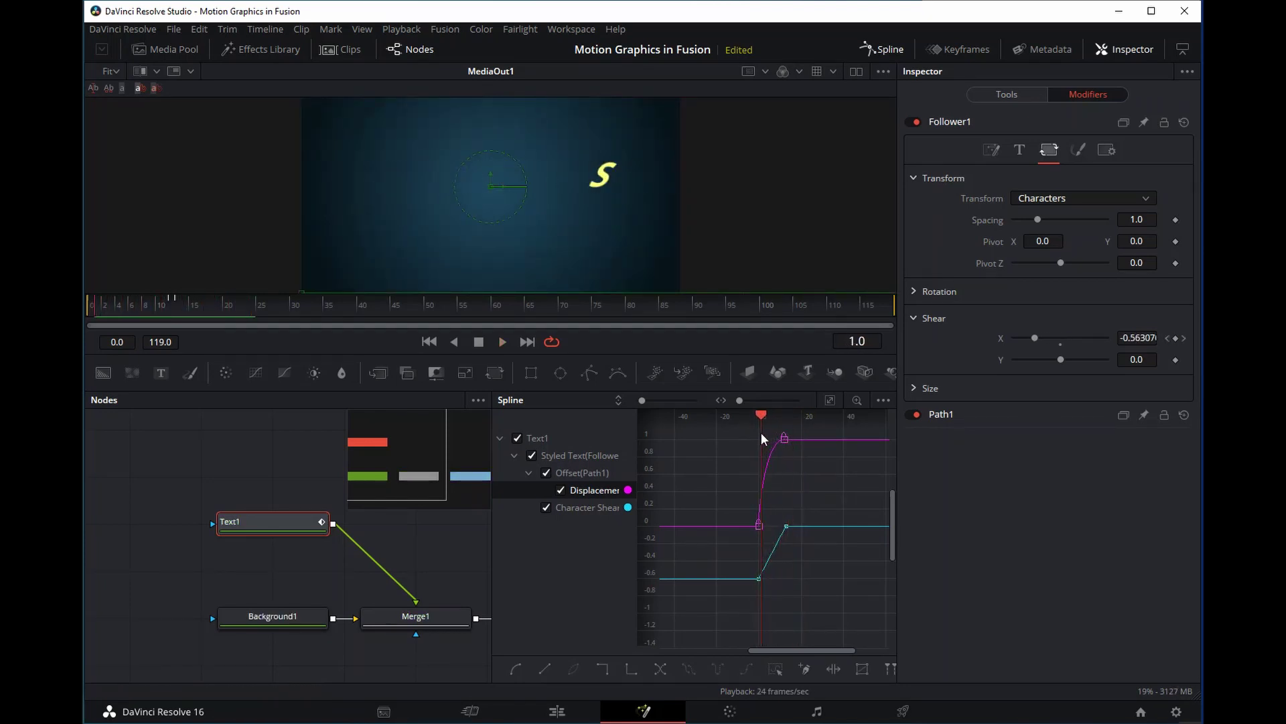
drag(808, 416, 772, 429)
drag(776, 522, 776, 522)
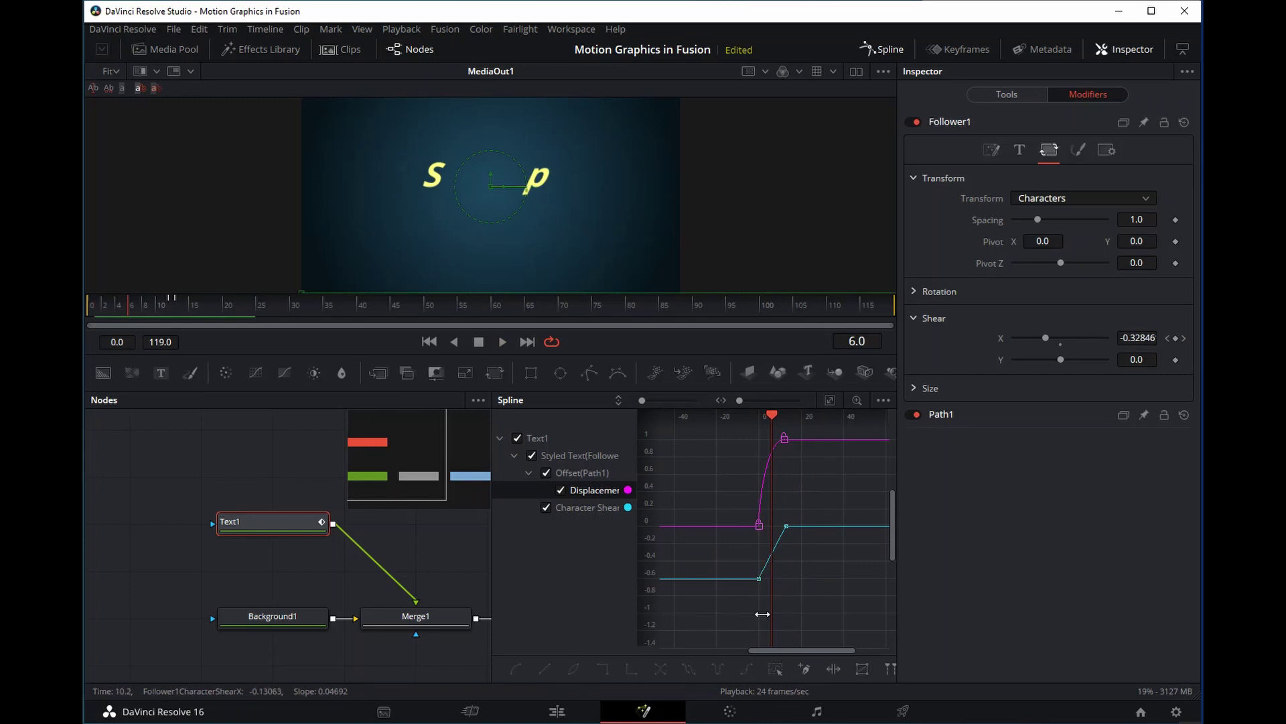
Smooth both Character Shear keyframes on the spline, then play and scrub the title animation to check the motion.
drag(745, 603, 787, 571)
click(515, 668)
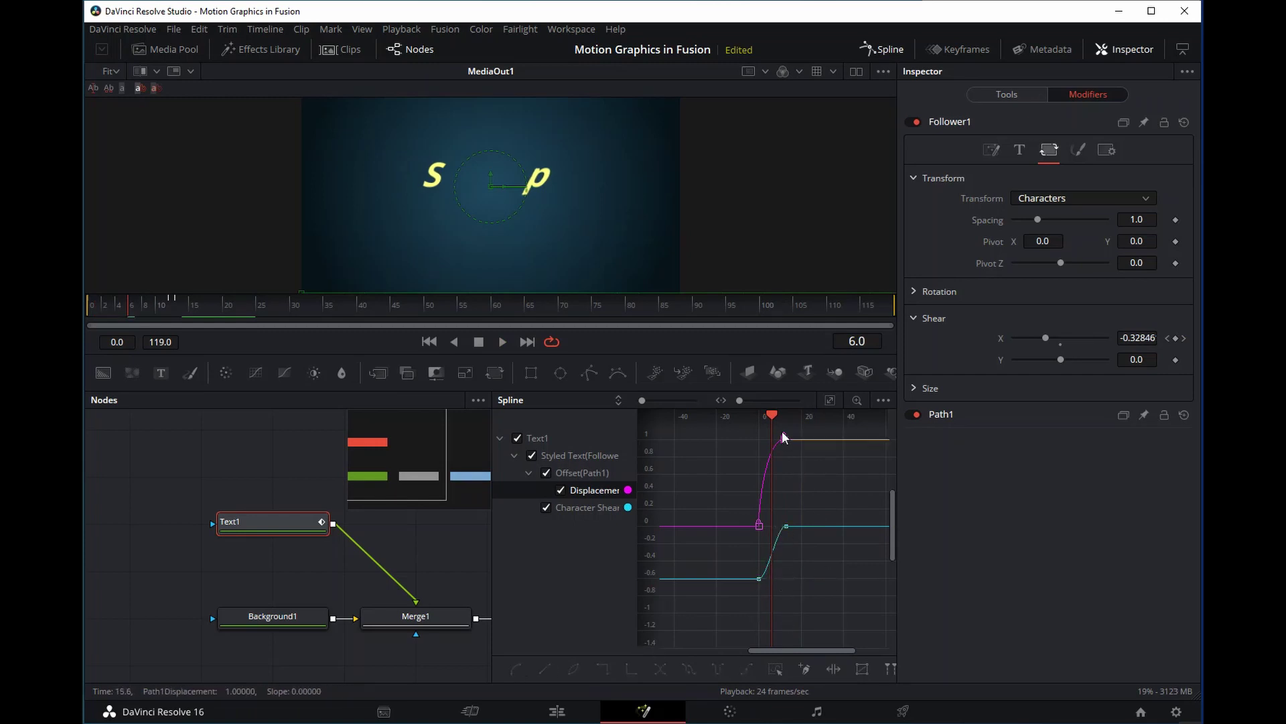
click(763, 417)
key(space)
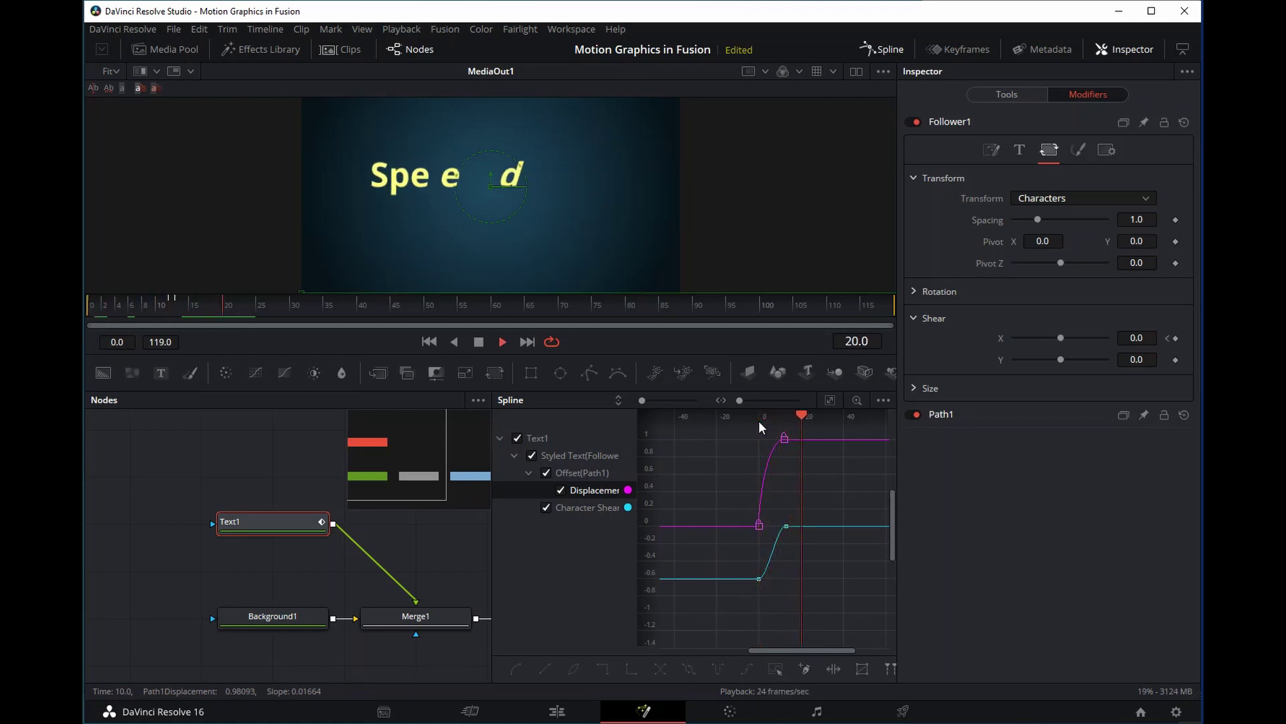
key(space)
drag(821, 414, 777, 564)
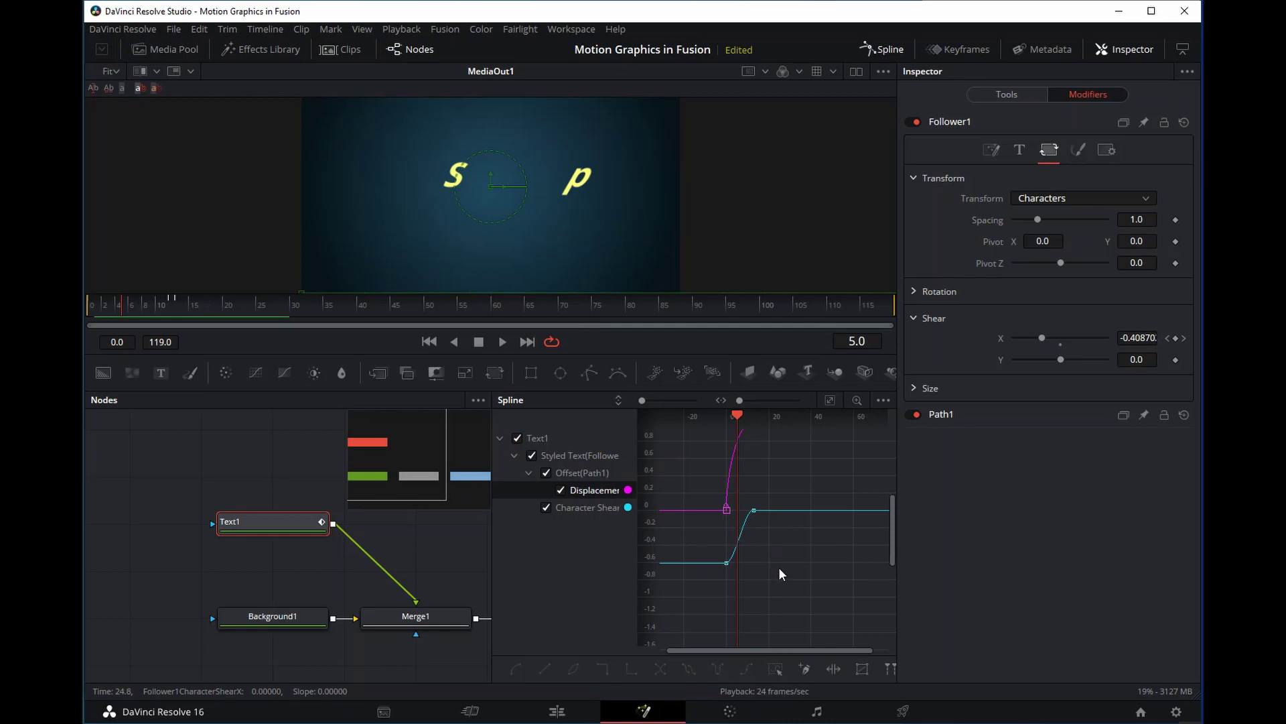
mouse_move(738, 412)
mouse_down()
mouse_move(723, 416)
mouse_move(773, 420)
mouse_move(726, 428)
mouse_move(760, 425)
mouse_up()
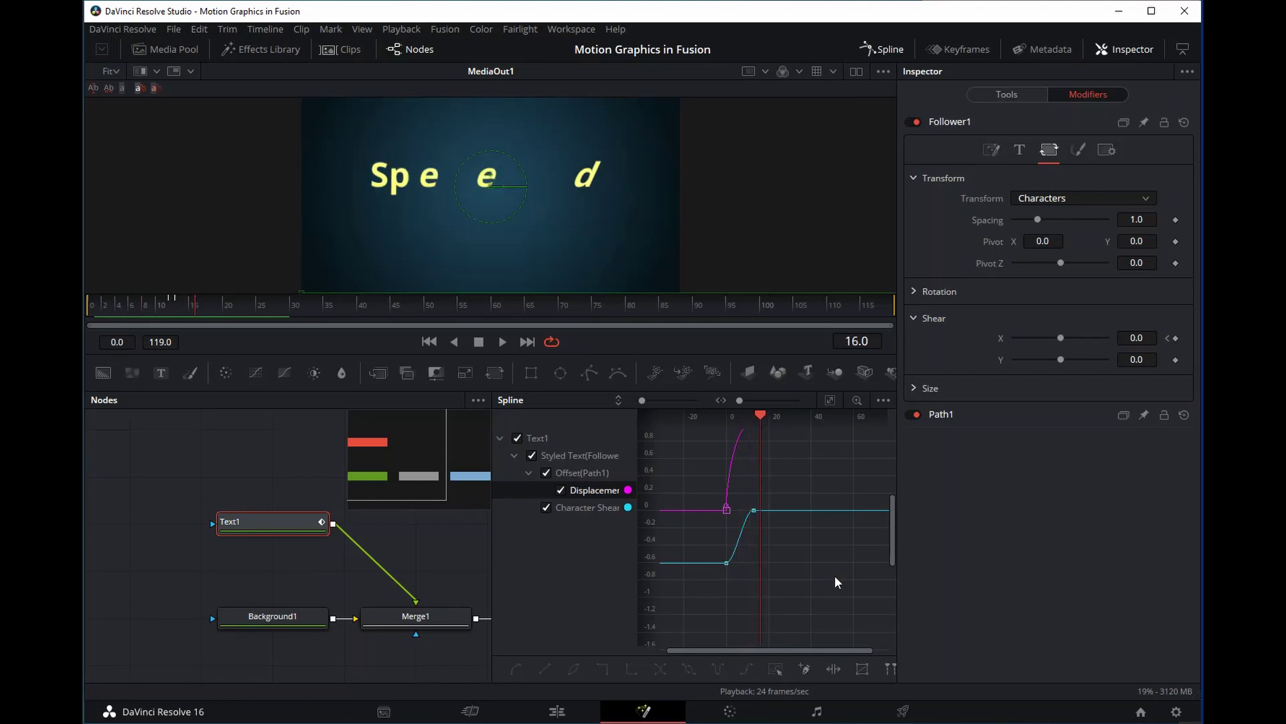
Open the Grow & Shrink clip's Fusion composition and copy the opening bounce points of its Character Size X curve.
click(556, 712)
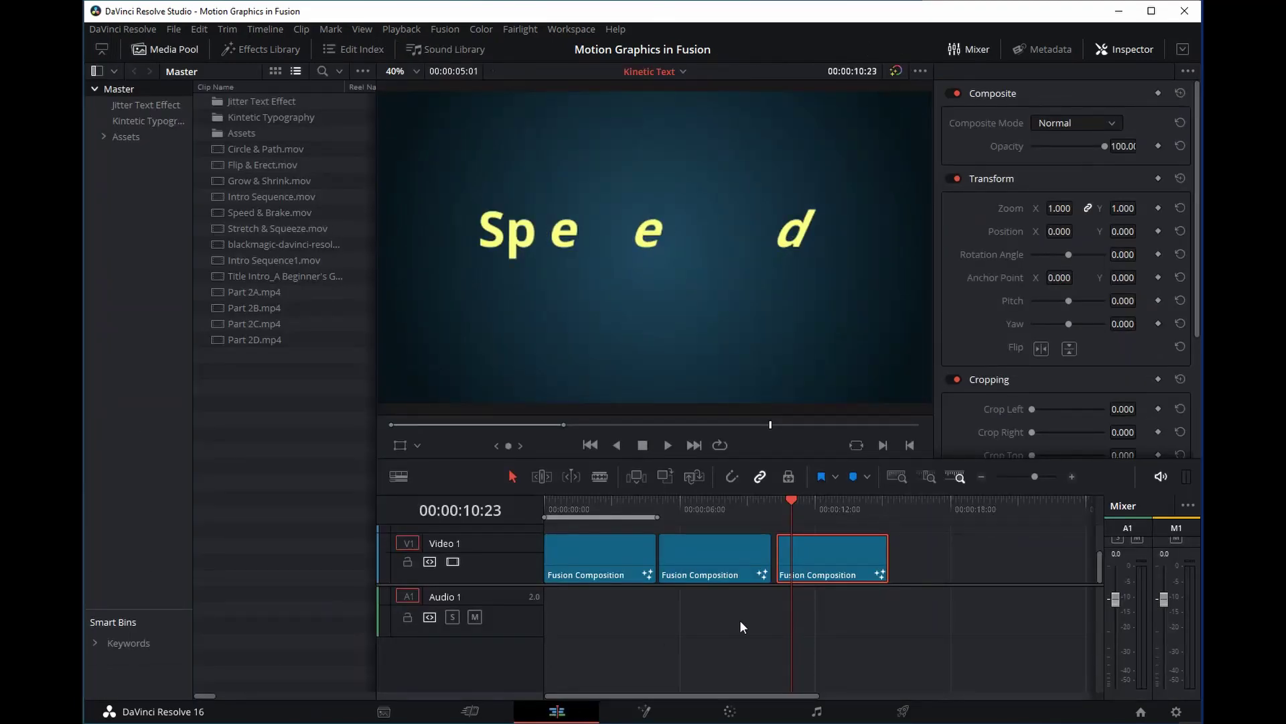
click(714, 575)
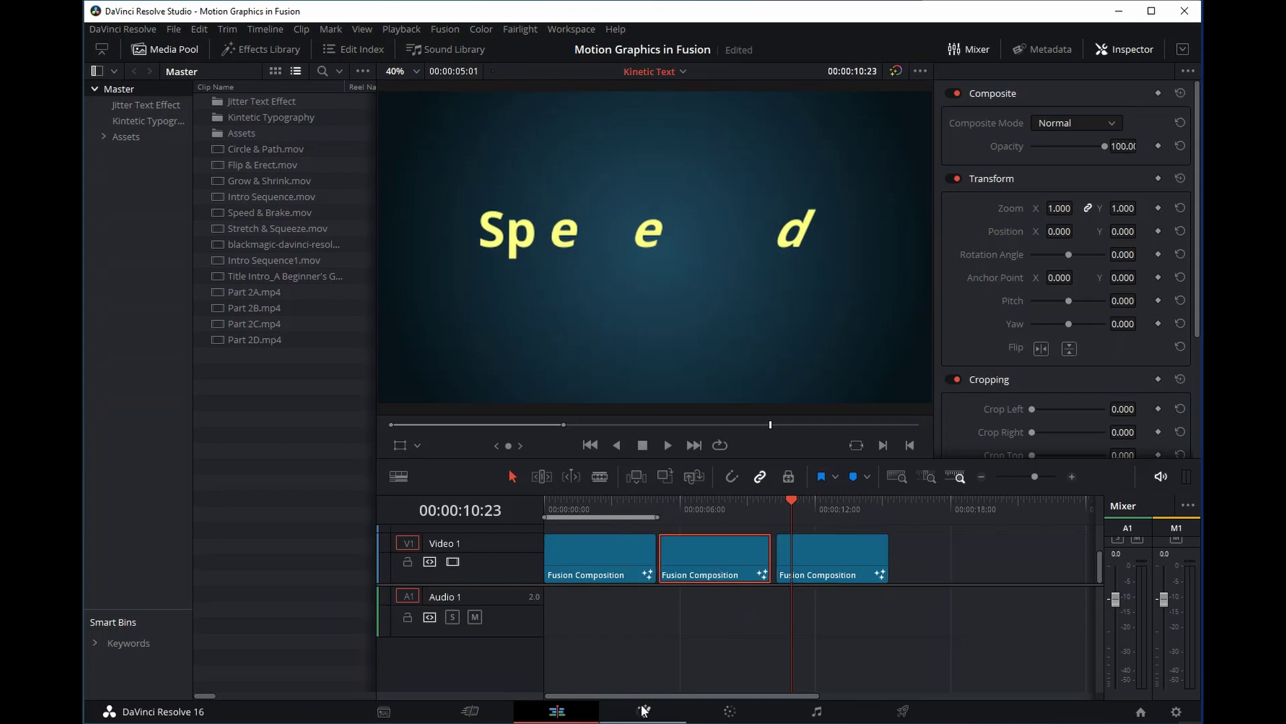
click(600, 508)
click(606, 546)
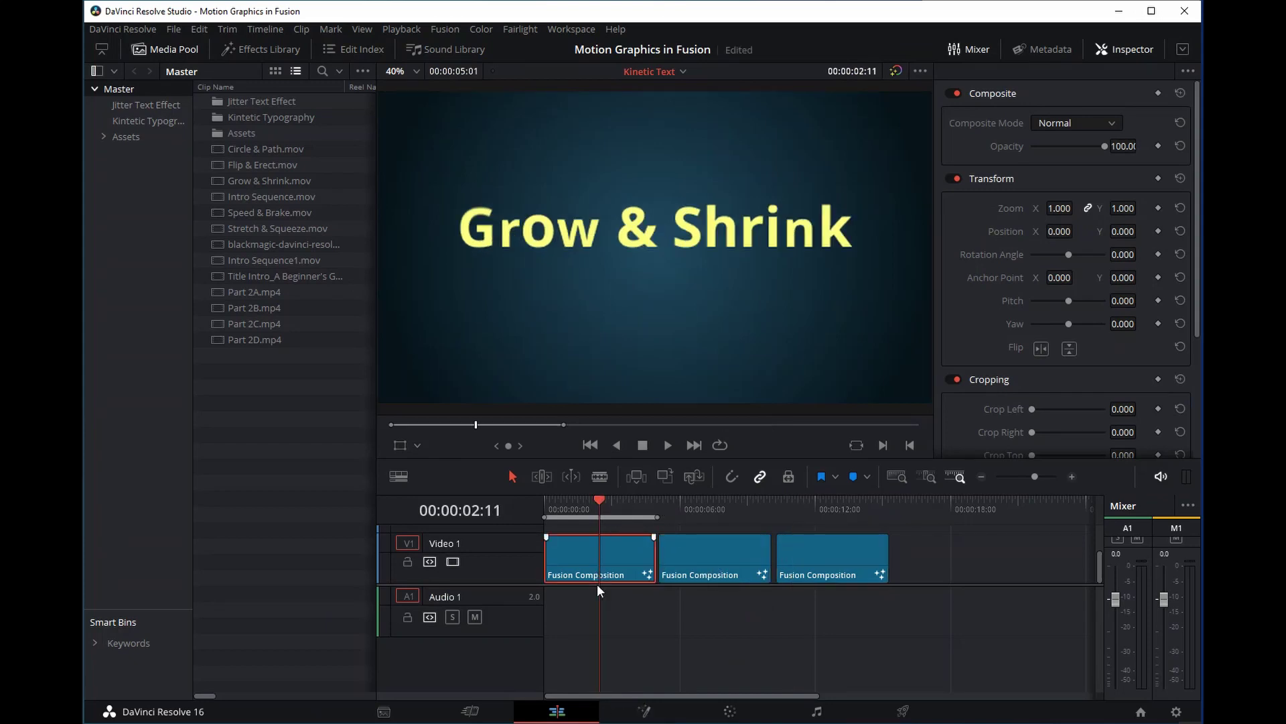
click(647, 712)
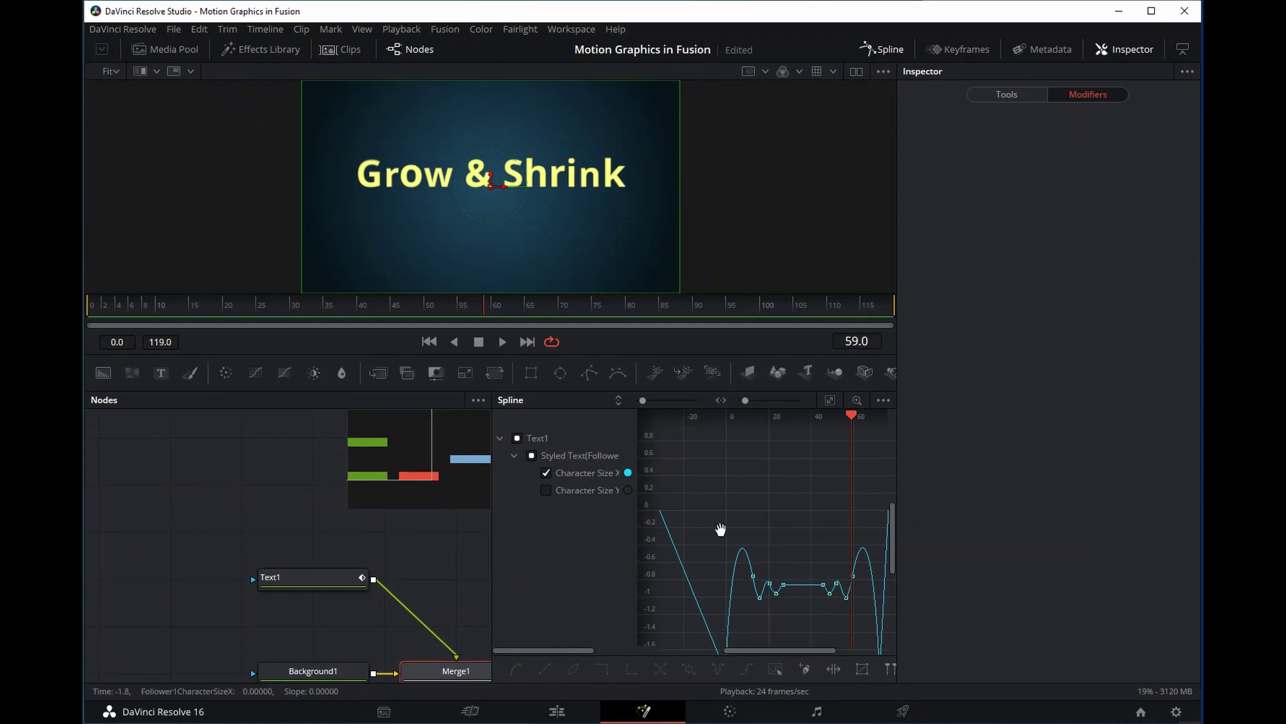
drag(786, 626, 715, 478)
right_click(751, 531)
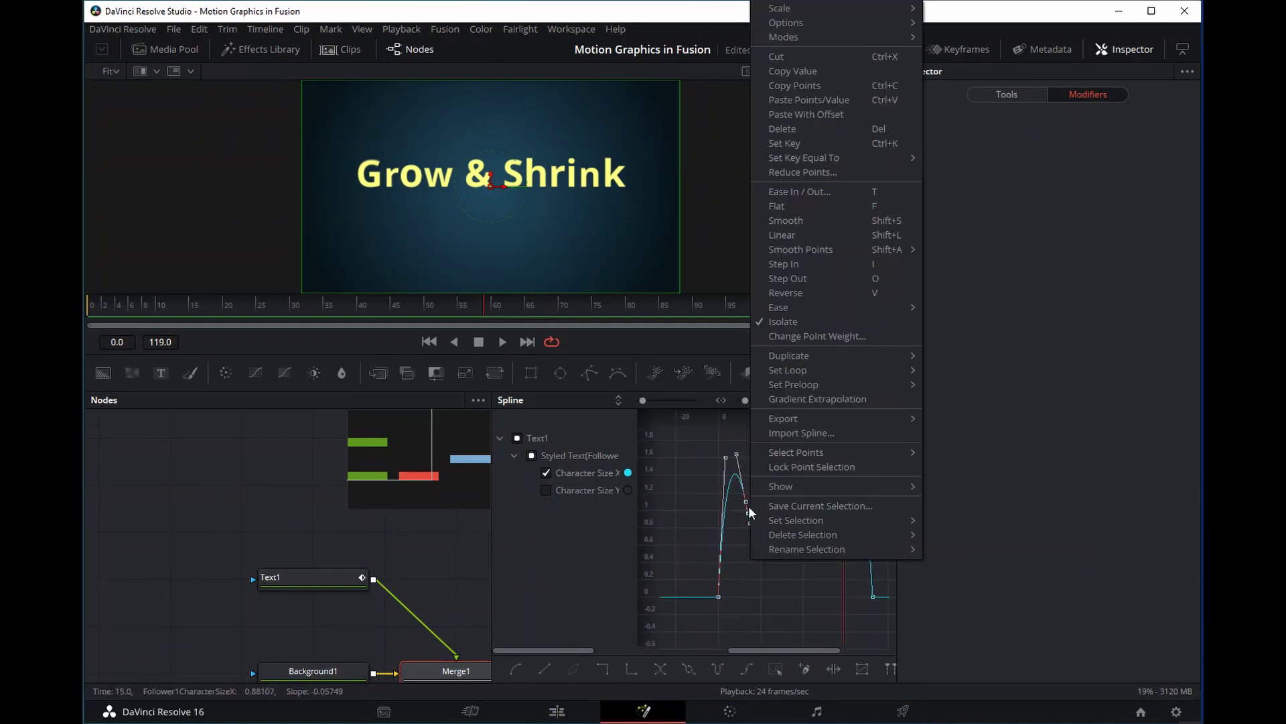
click(787, 82)
Return to the Speed & Brake clip's Fusion composition and delete the Character Shear keyframe at frame 13.
click(556, 712)
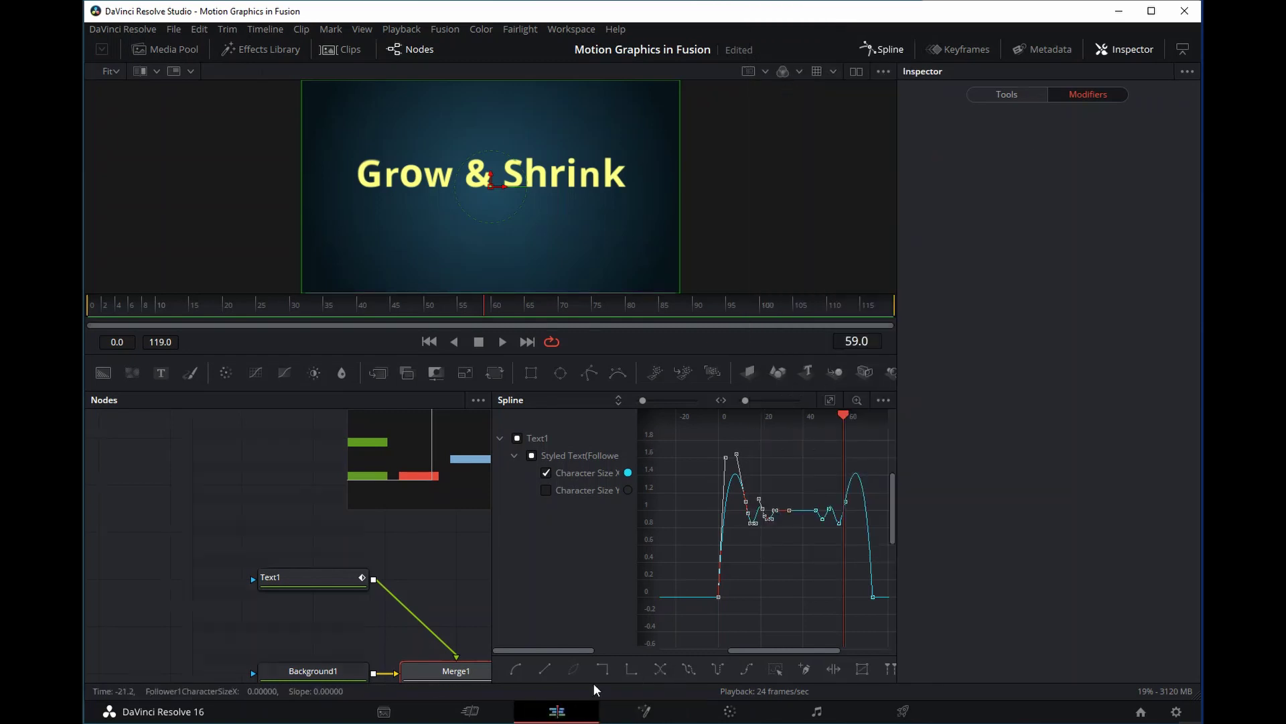
click(830, 510)
click(809, 581)
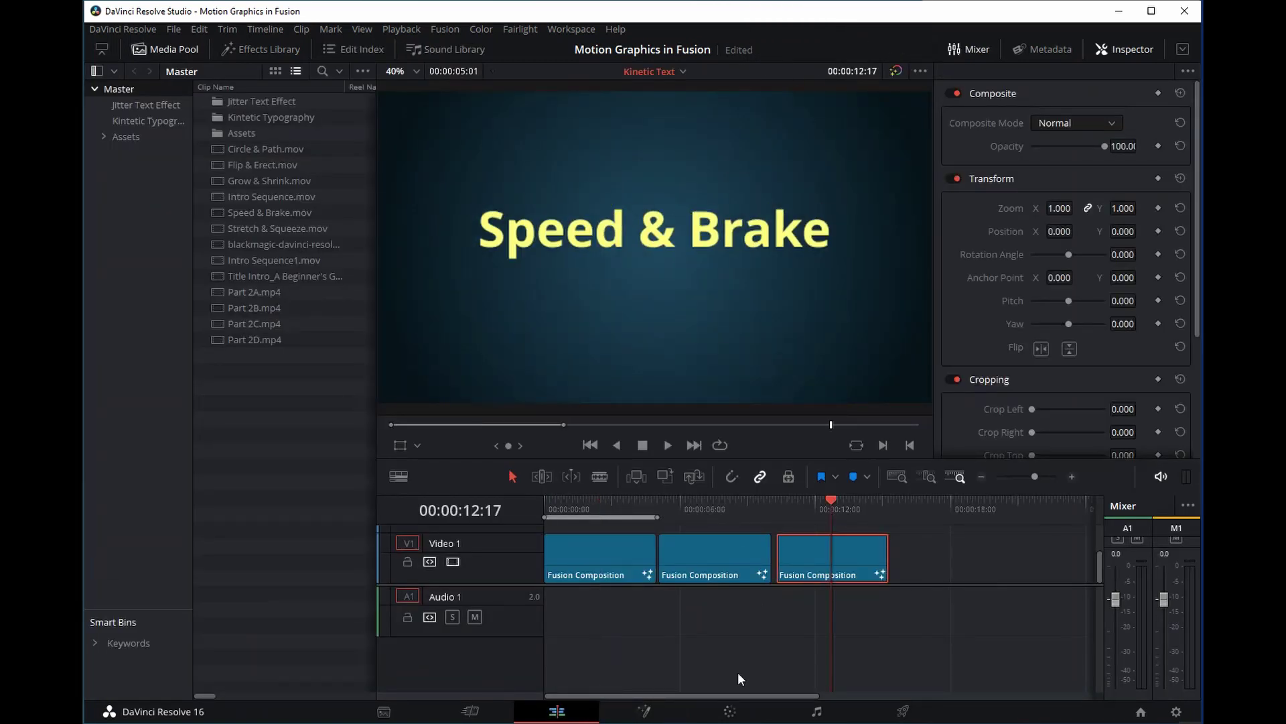
click(642, 710)
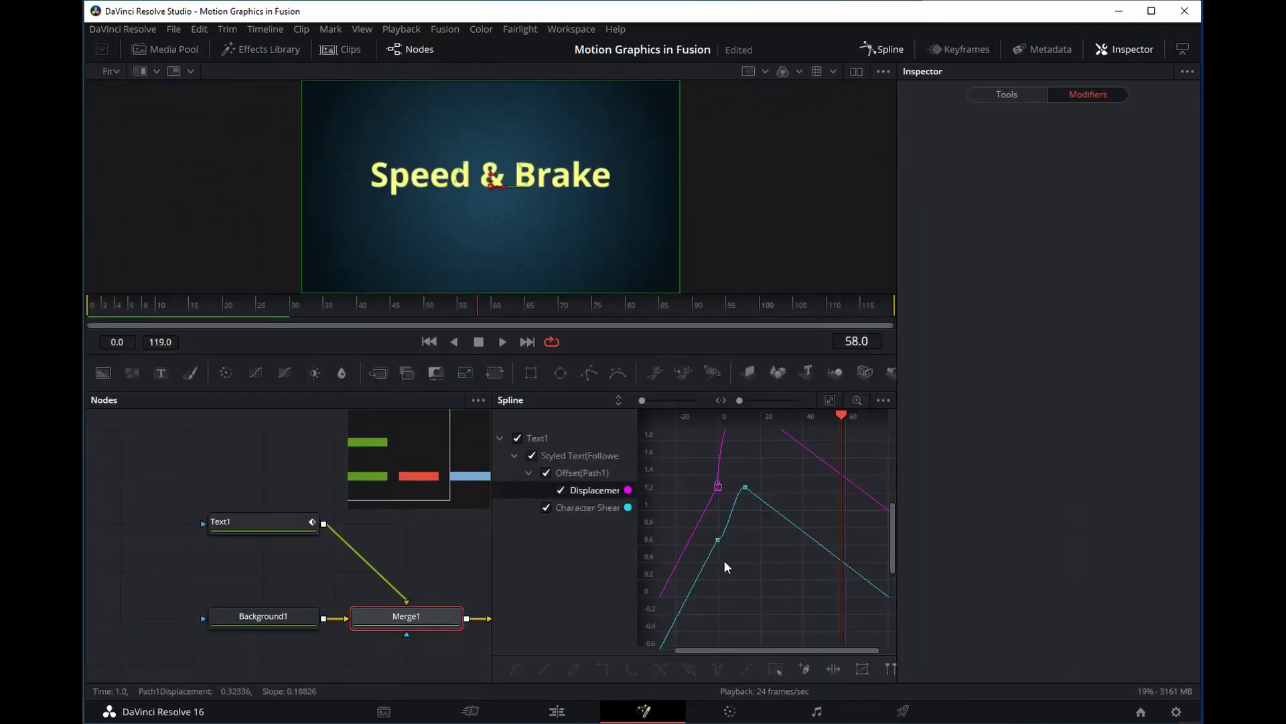
key(ctrl+v)
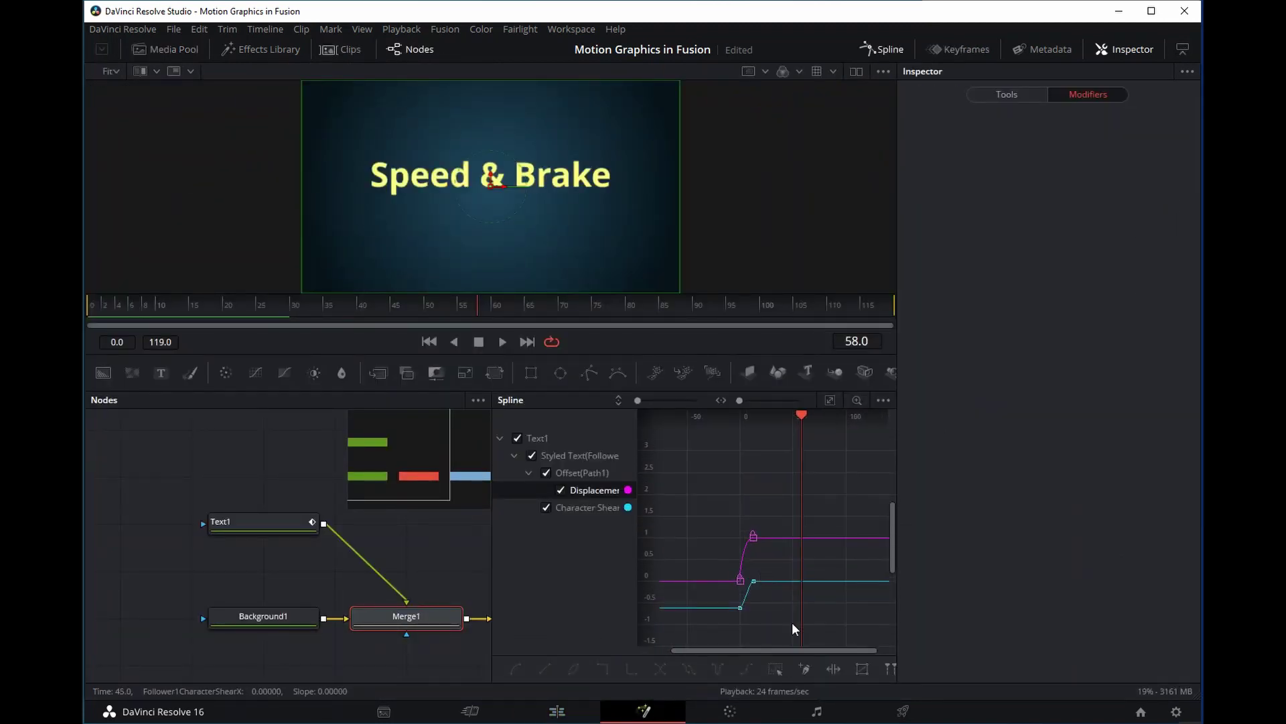
scroll(800, 600, up, 3)
drag(783, 600, 786, 614)
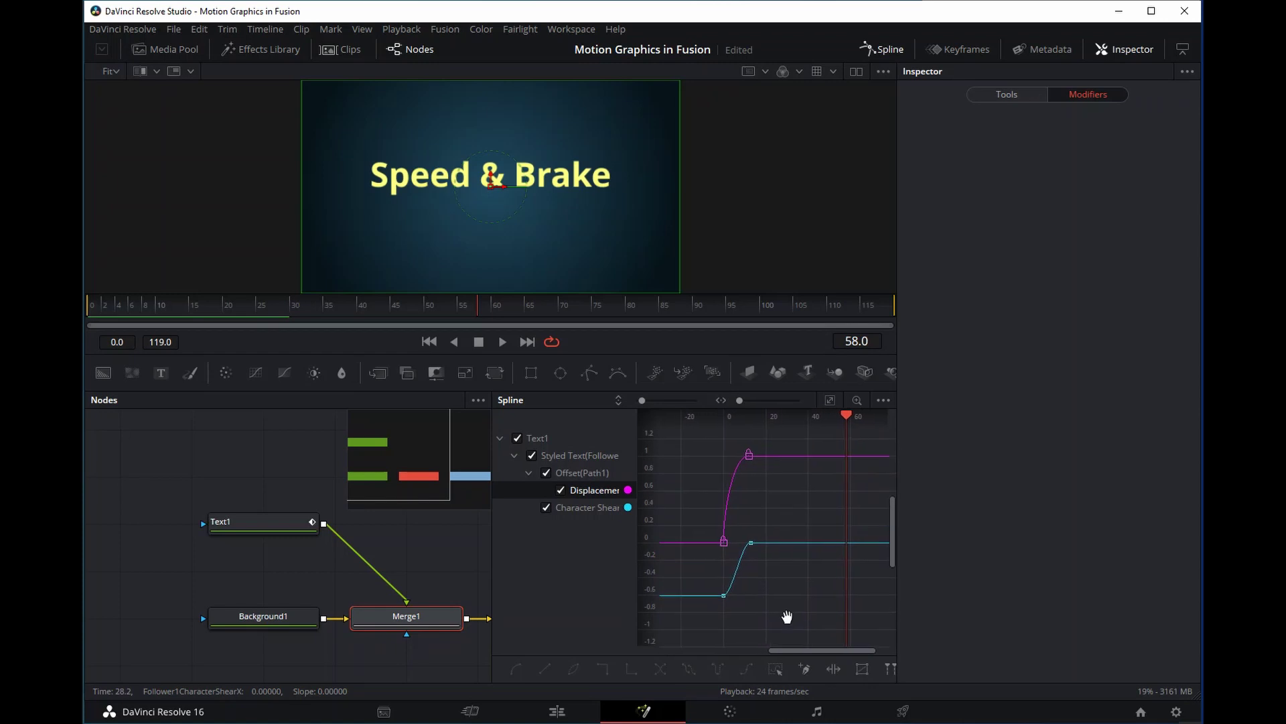
drag(845, 414, 772, 419)
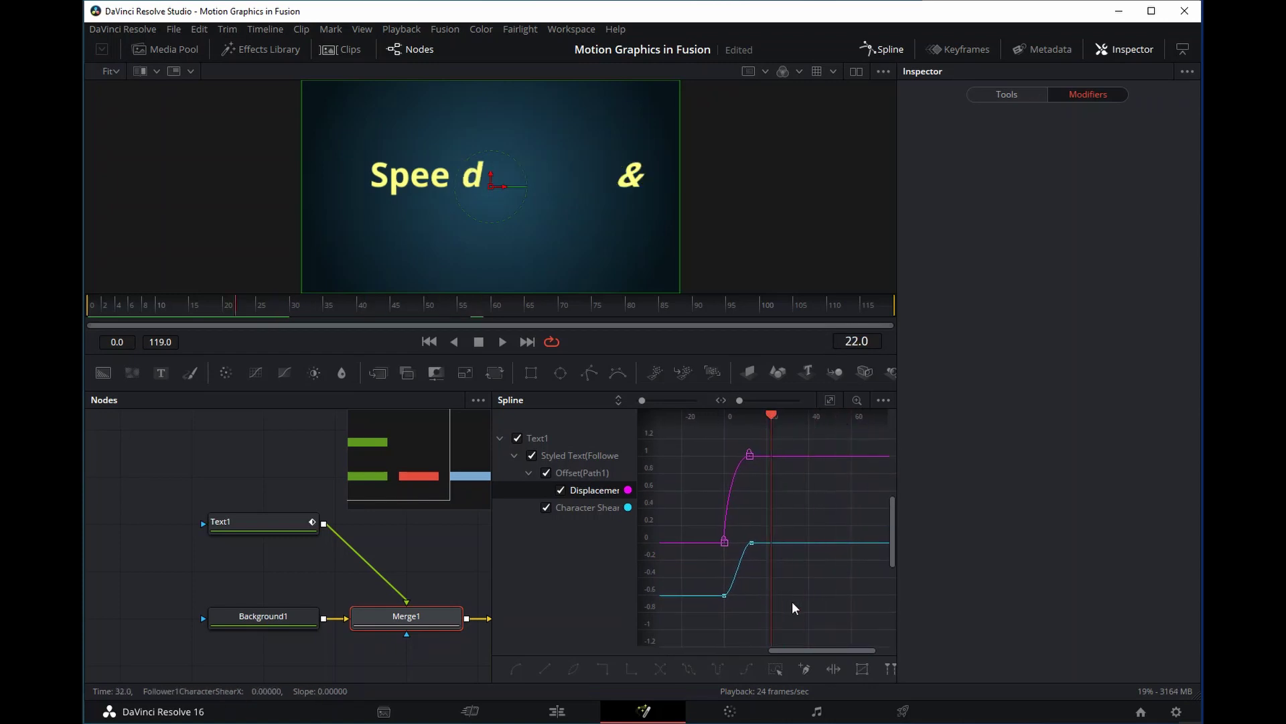
drag(742, 534, 743, 534)
key(Delete)
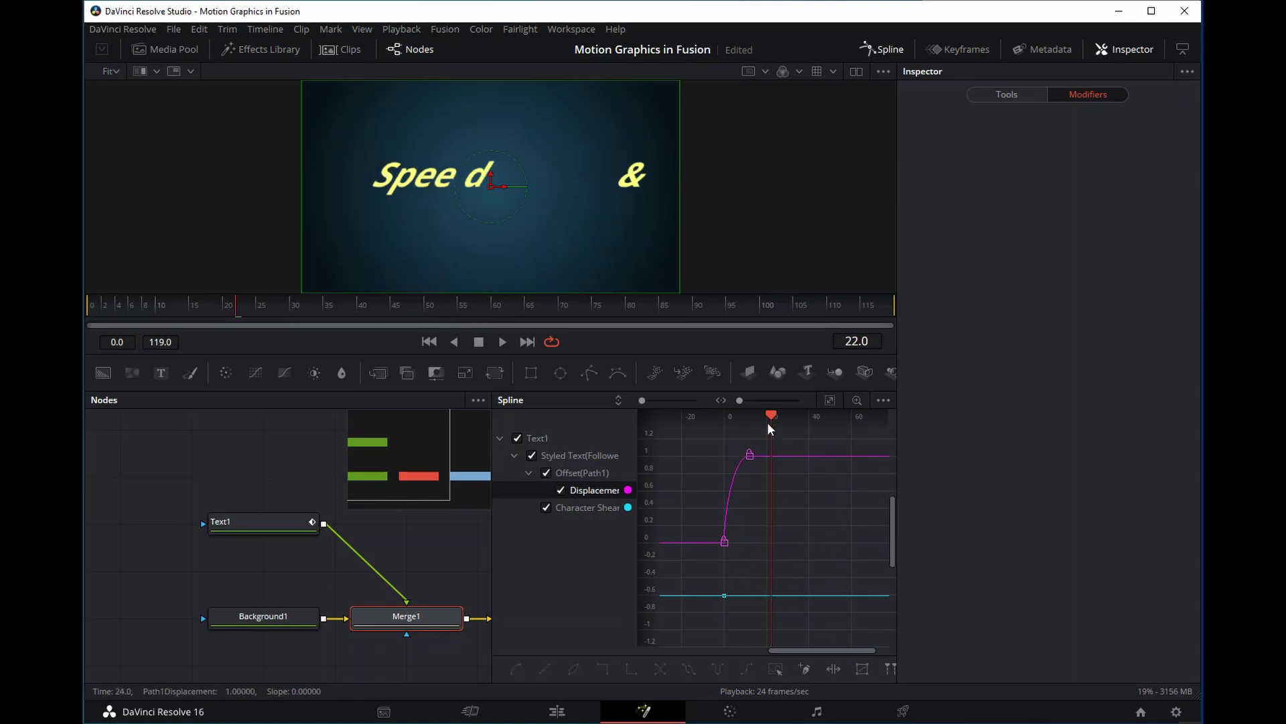
Paste the copied bounce points onto the Character Shear curve at frame 0 and scrub to frame 15 to check the letters.
drag(766, 422, 725, 437)
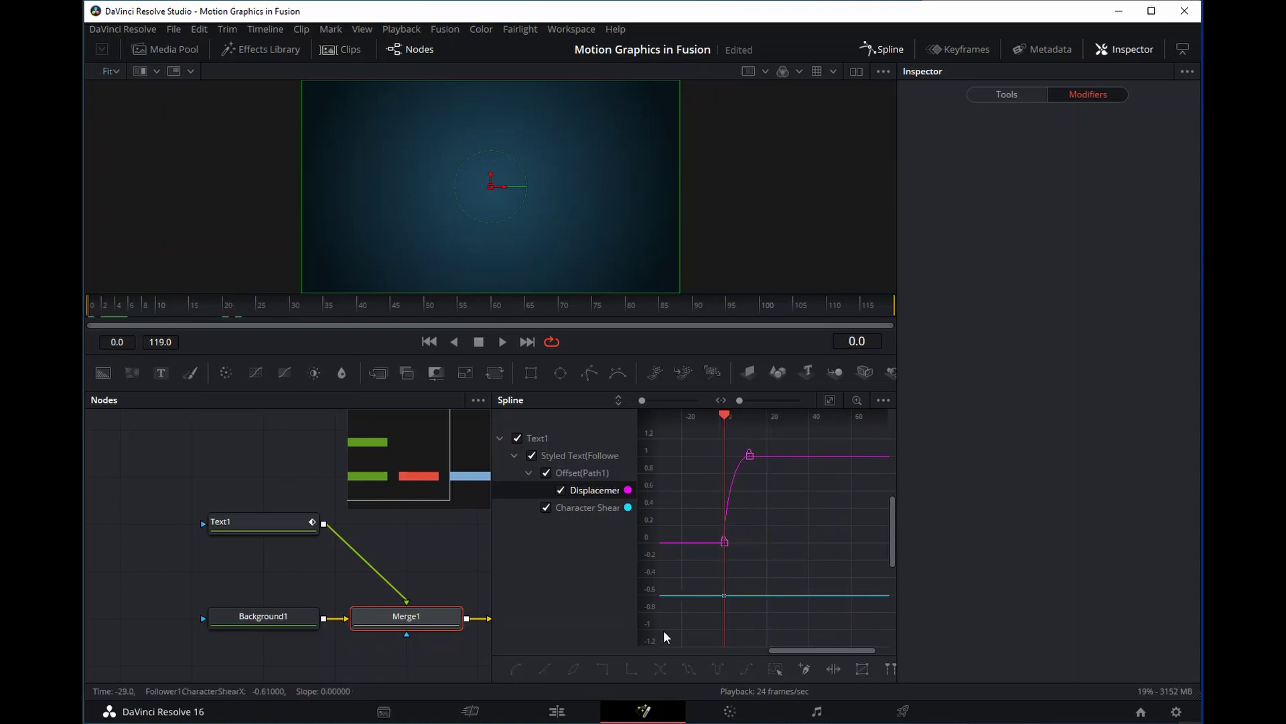
click(596, 507)
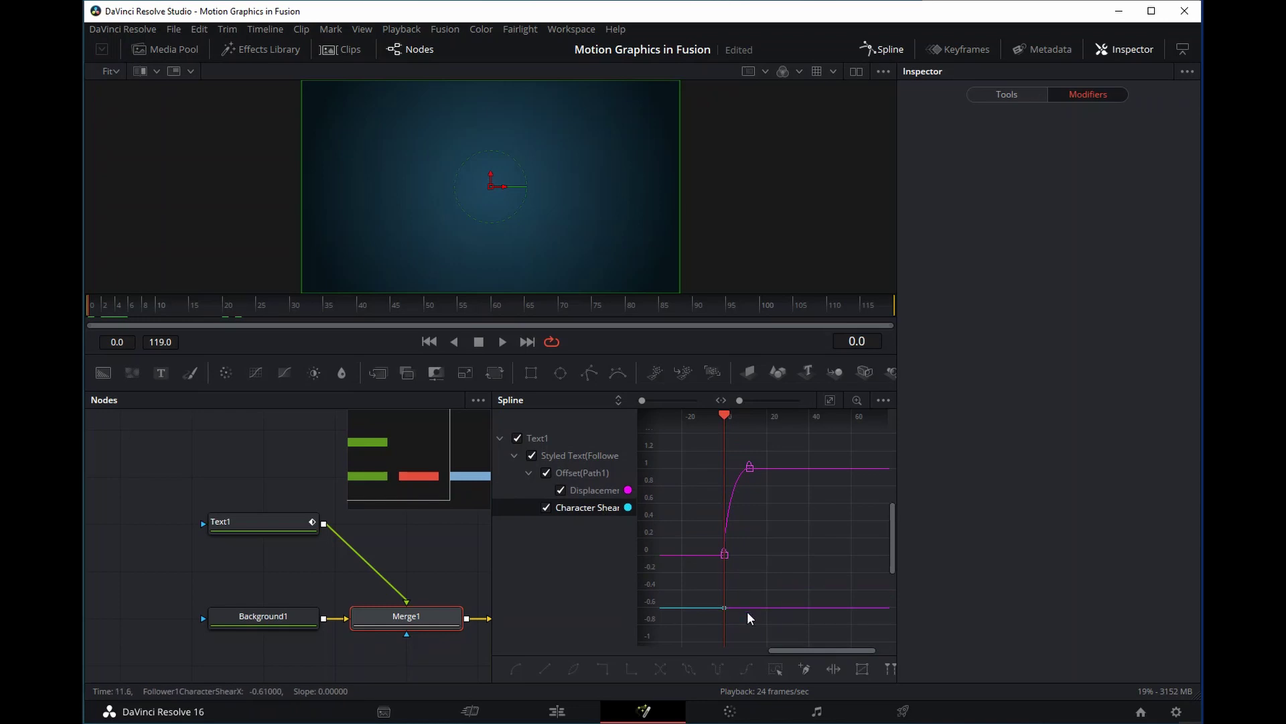
right_click(725, 608)
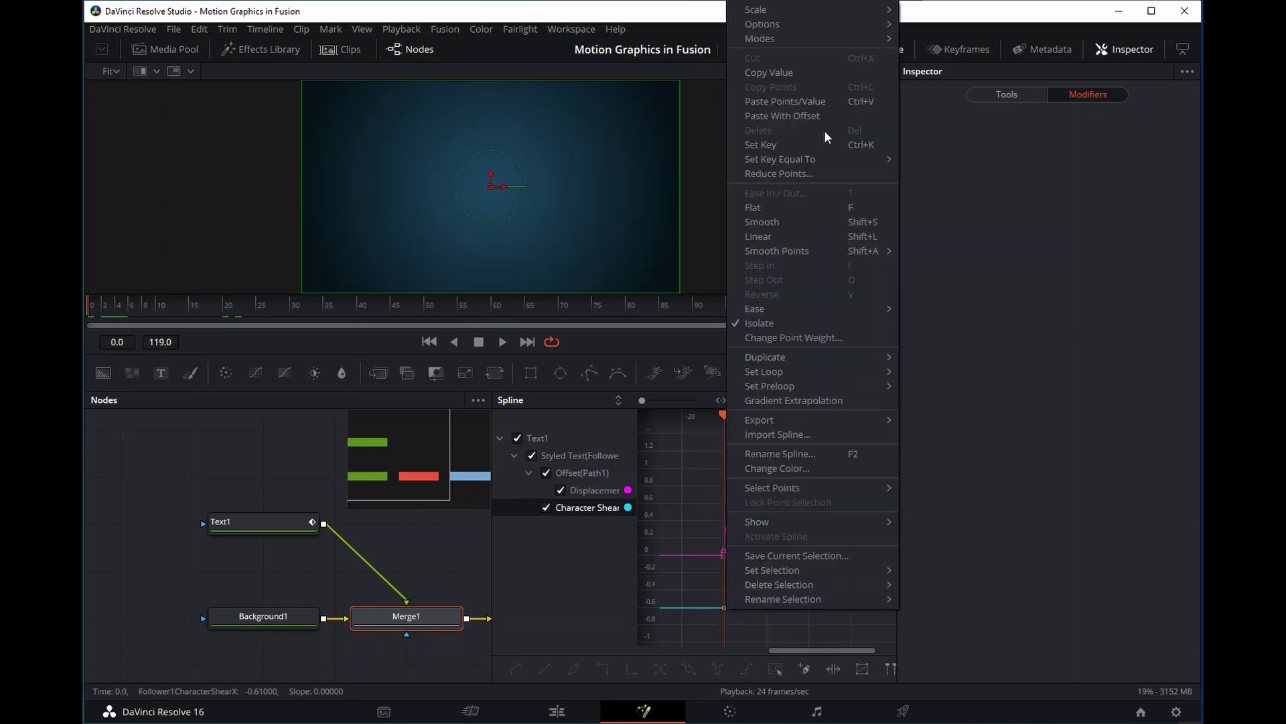
click(806, 99)
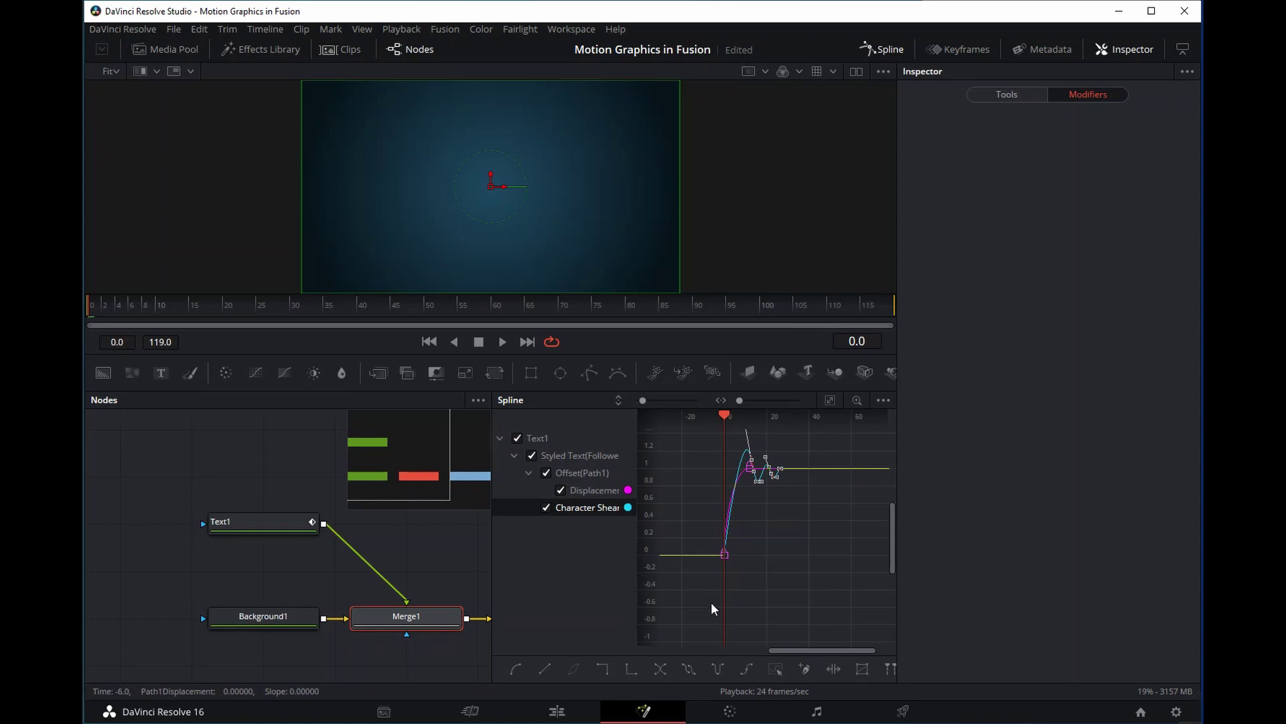
drag(725, 416, 757, 430)
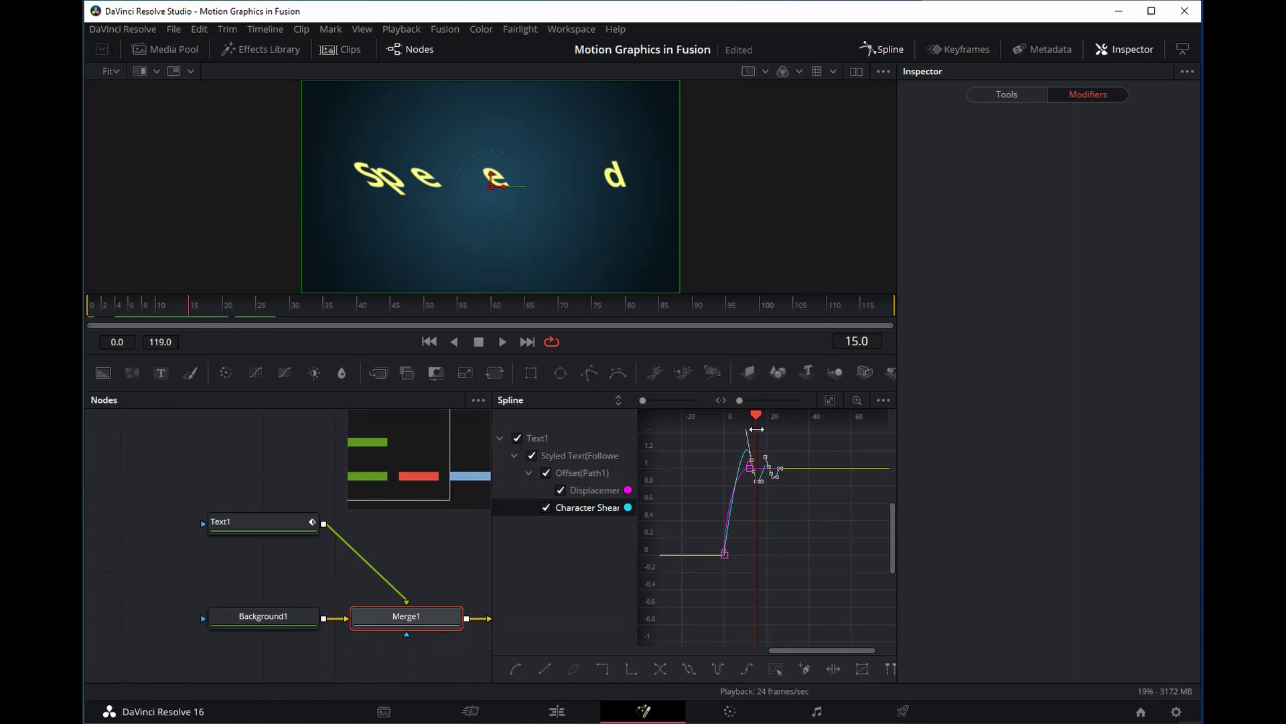
Show only the Character Shear curve in the spline graph, hiding the Displacement curve.
click(561, 490)
drag(737, 548, 783, 545)
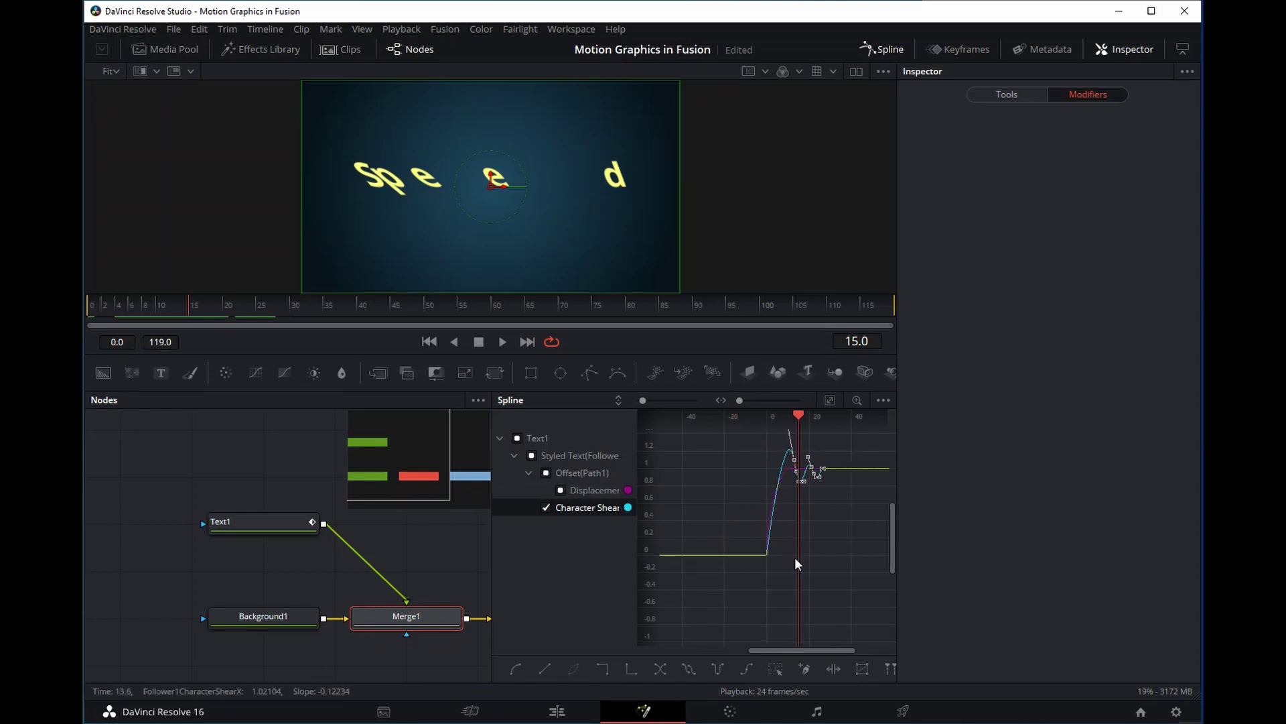
click(595, 493)
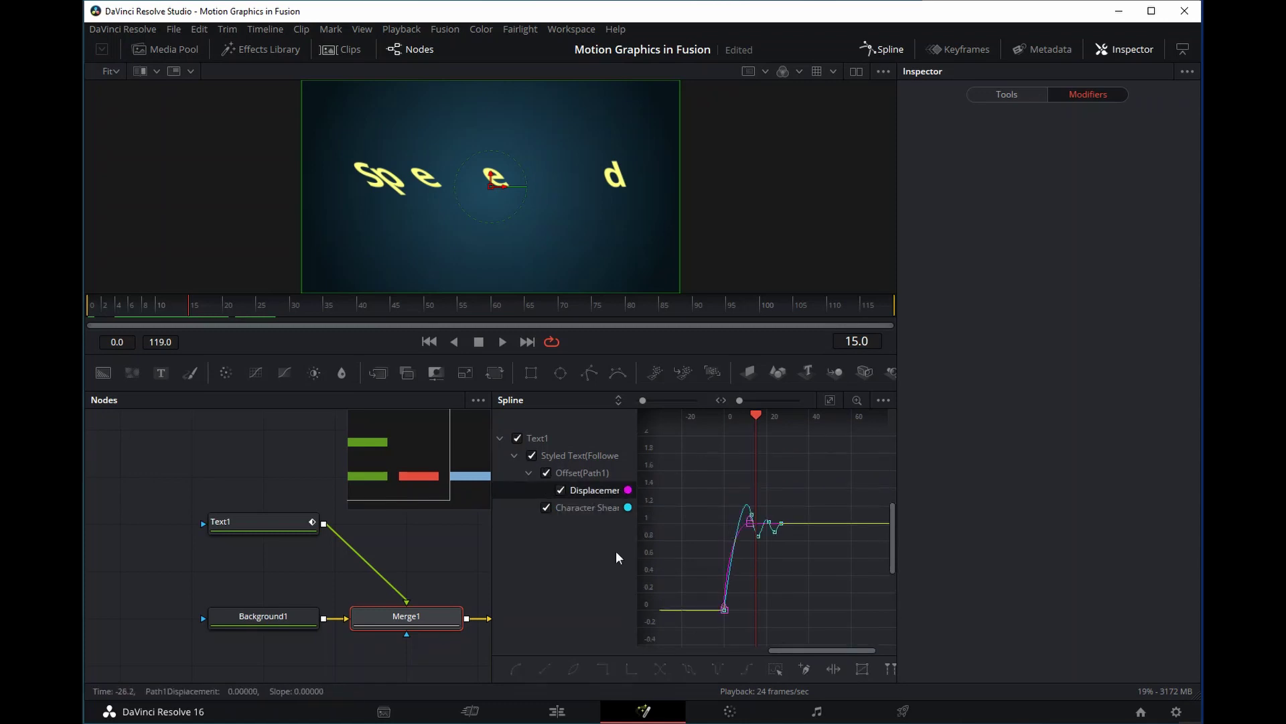
click(517, 437)
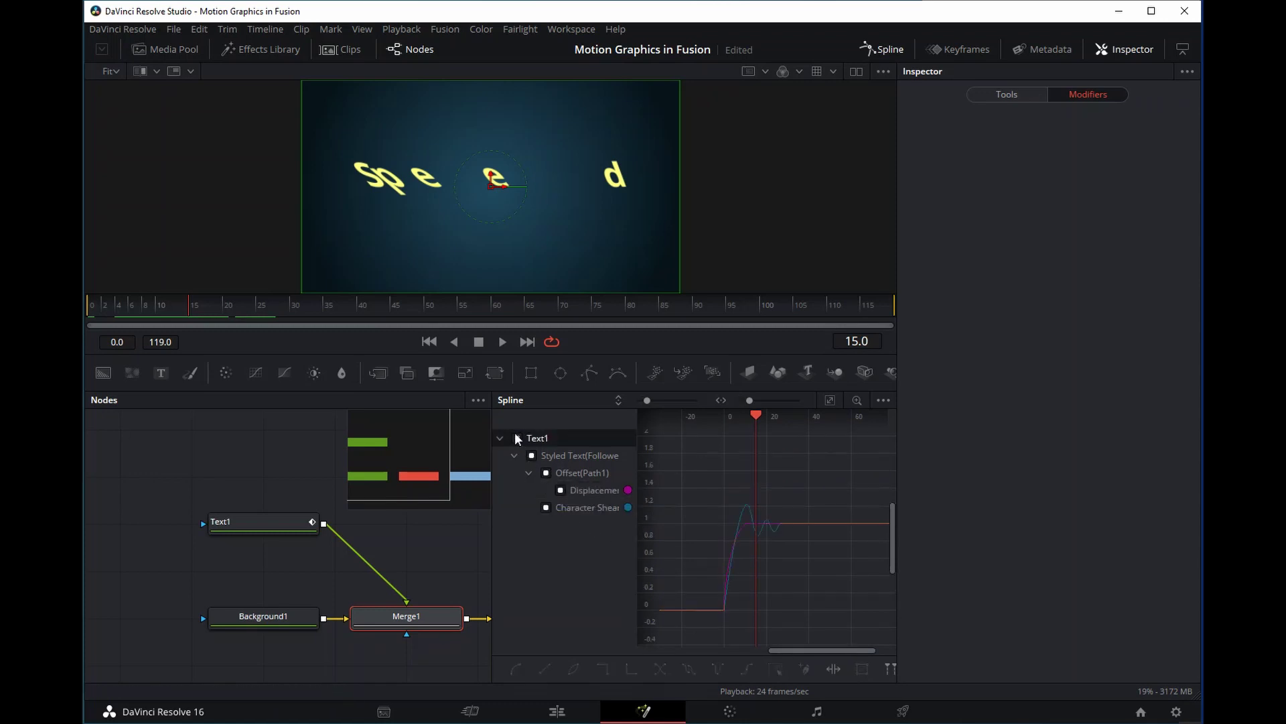
click(546, 509)
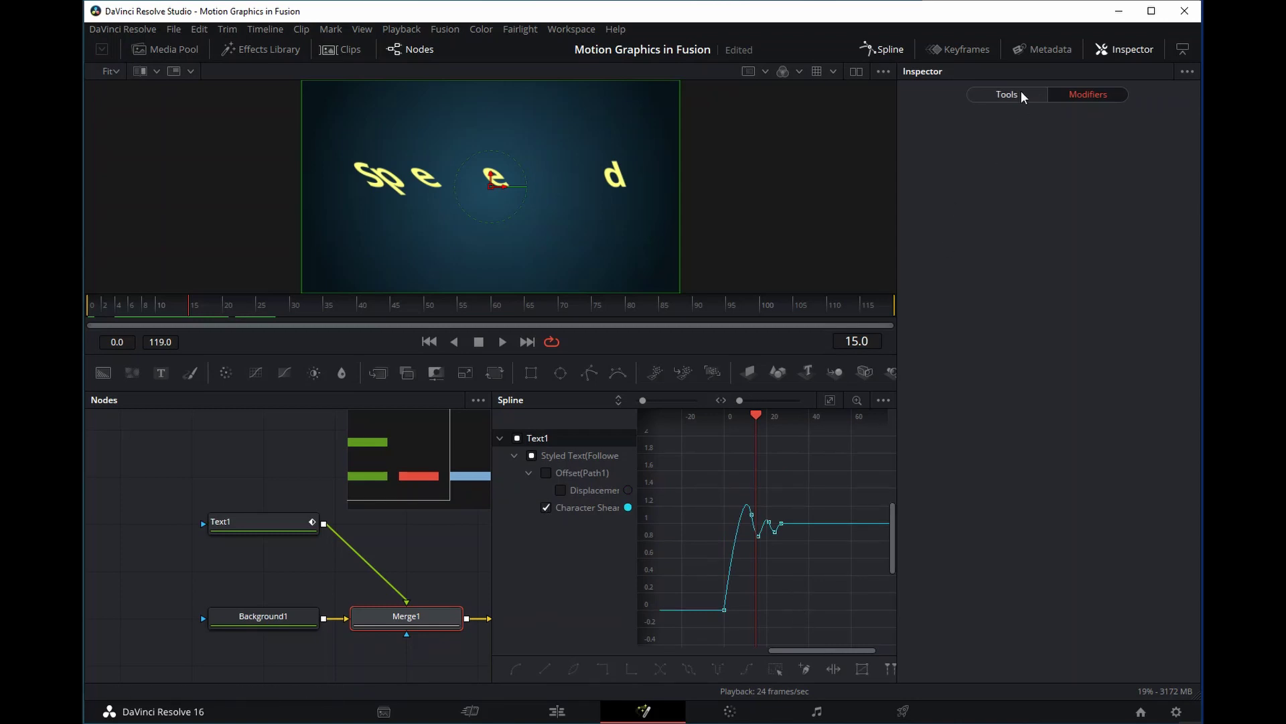
Select the Text1 node and lower the Character Shear X curve's keyframe at frame 16 to 0.13.
click(303, 525)
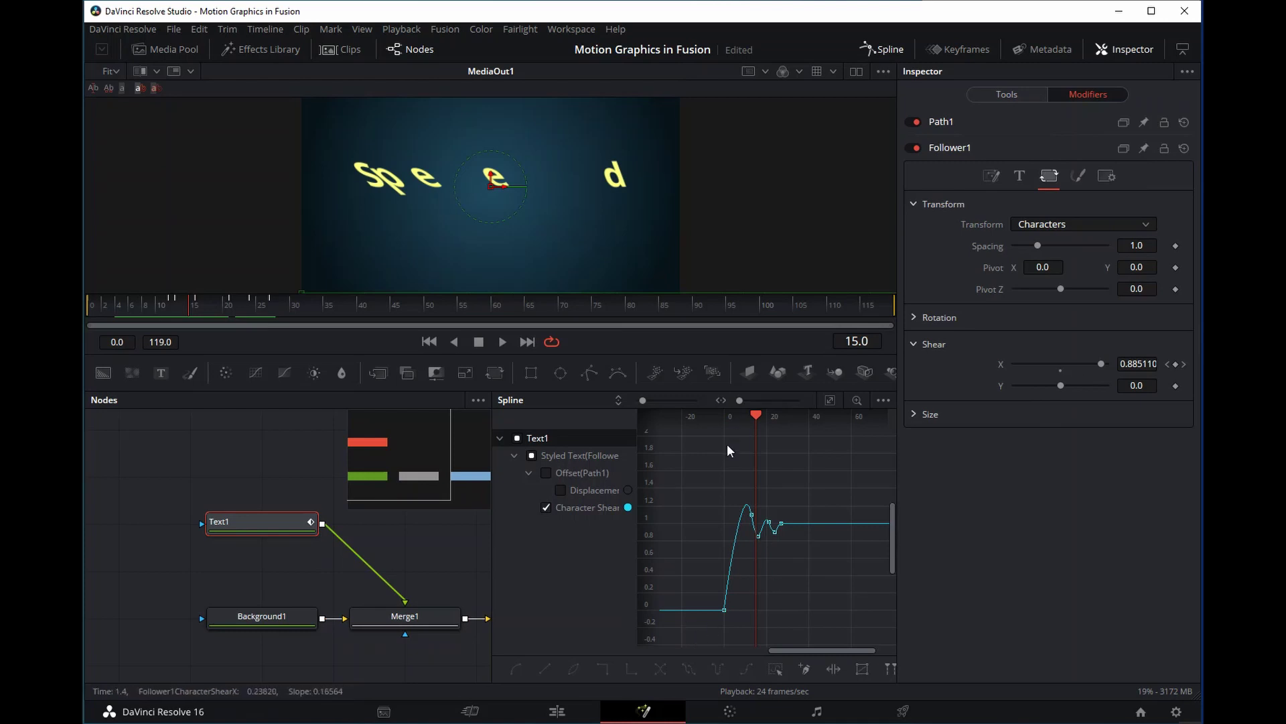
mouse_move(753, 416)
mouse_down()
mouse_move(722, 423)
mouse_move(758, 436)
mouse_up()
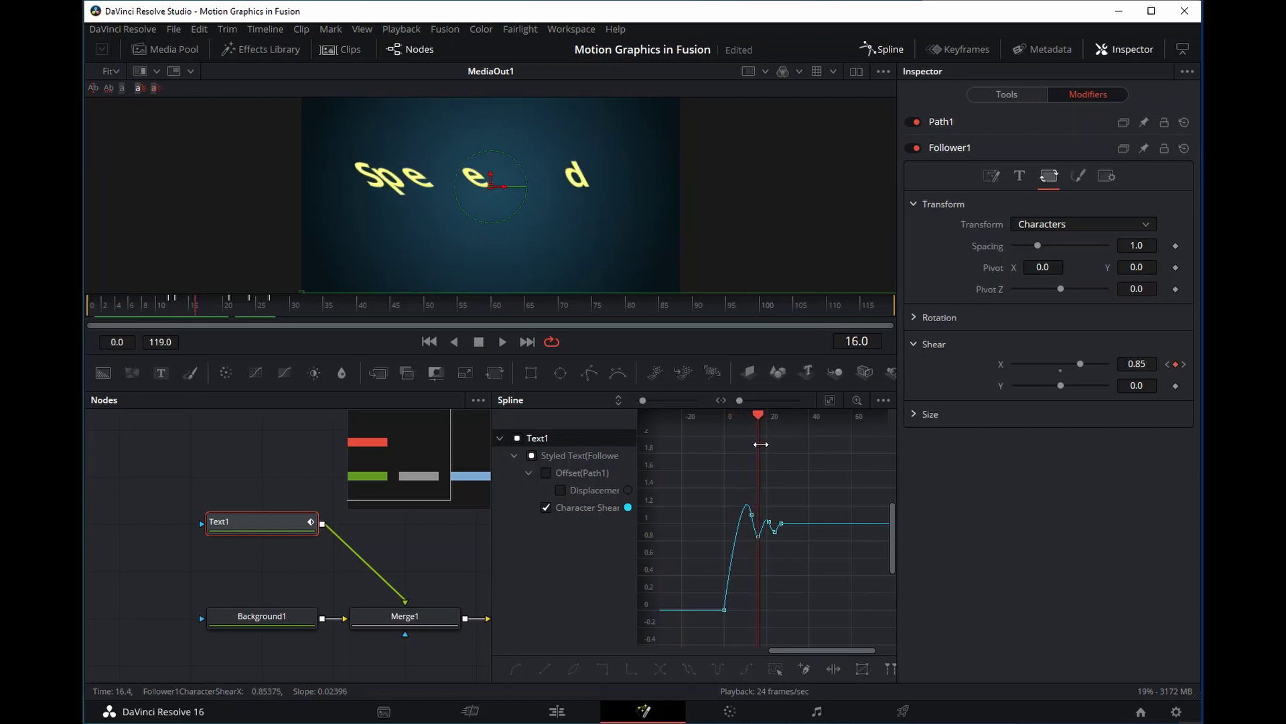
drag(816, 601, 728, 475)
click(769, 545)
drag(755, 543, 770, 606)
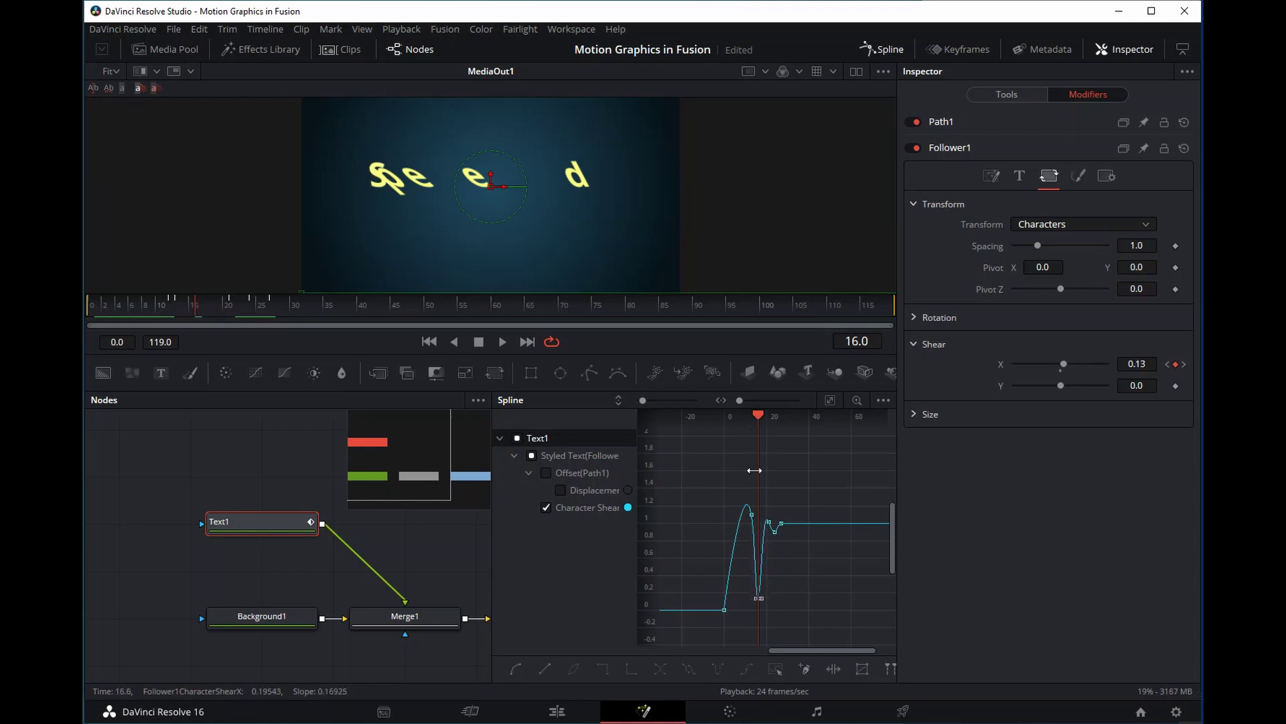
drag(757, 414, 761, 417)
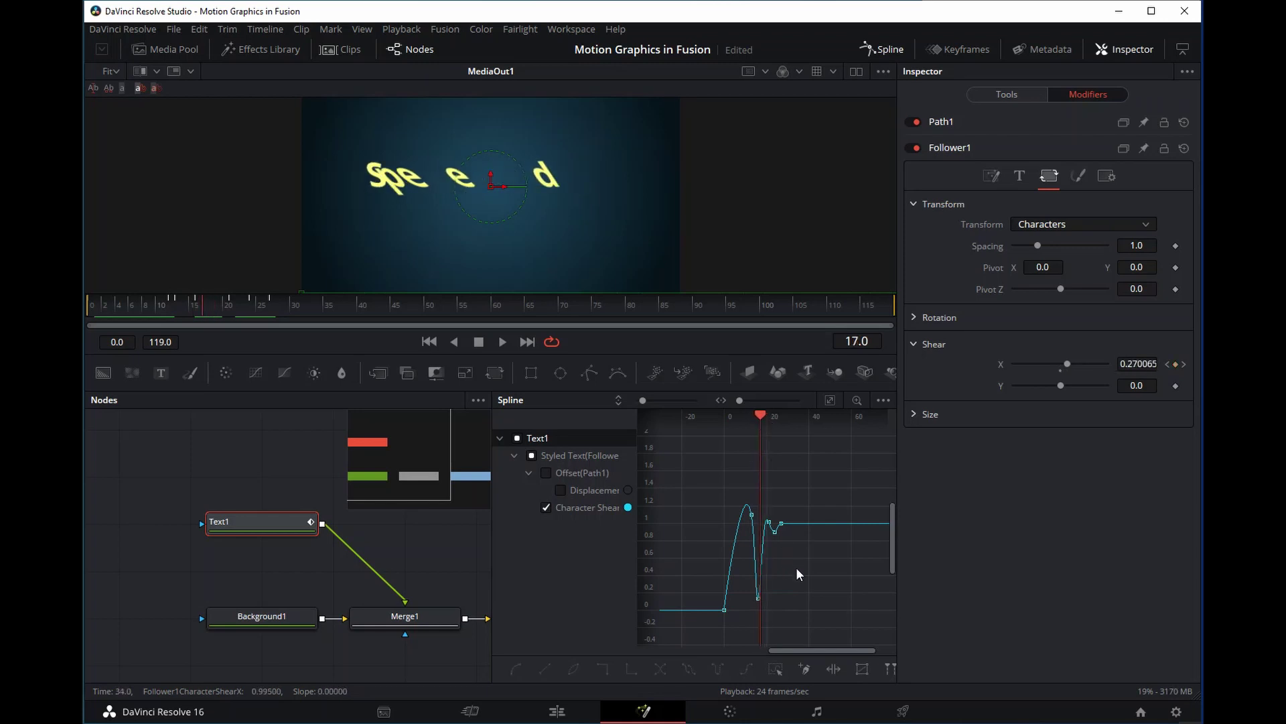
Lower the Character Shear curve's keyframes, with the first bounce point at about 0.4, the dips near 0 and the last point at 0.295.
key(ctrl+z)
drag(753, 540, 759, 618)
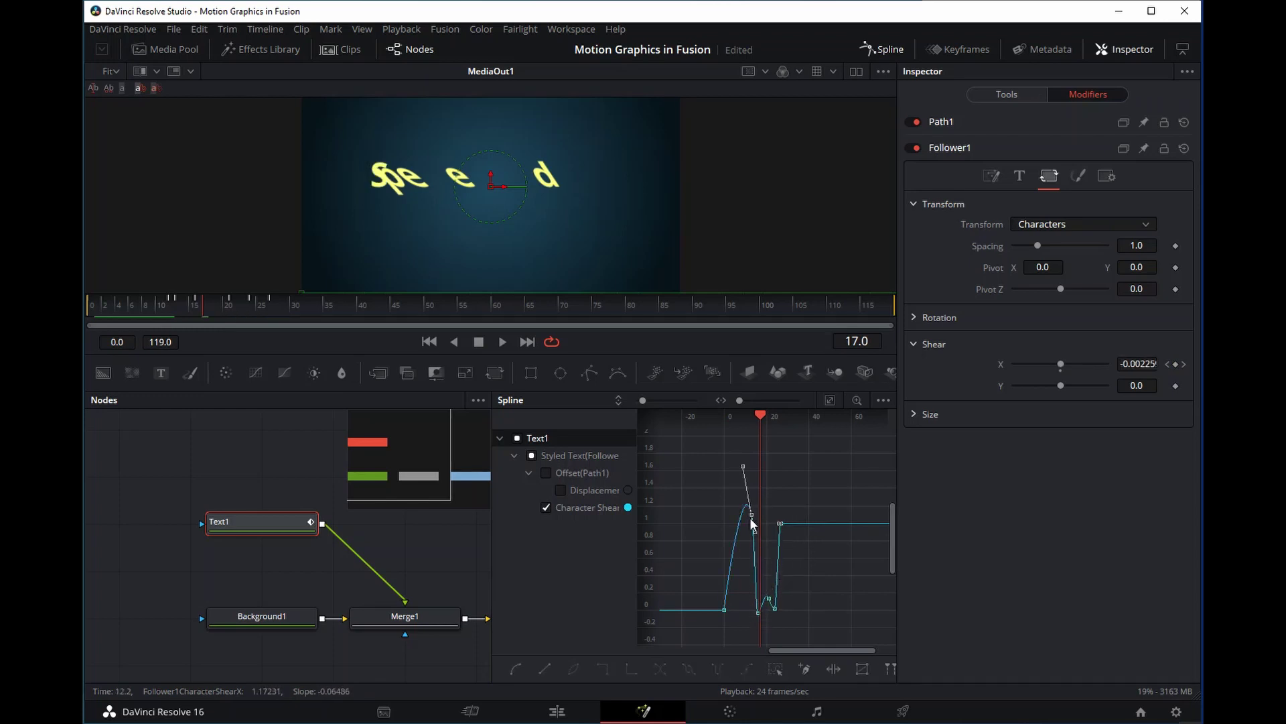
drag(751, 516, 750, 533)
key(ctrl+z)
drag(749, 517, 750, 587)
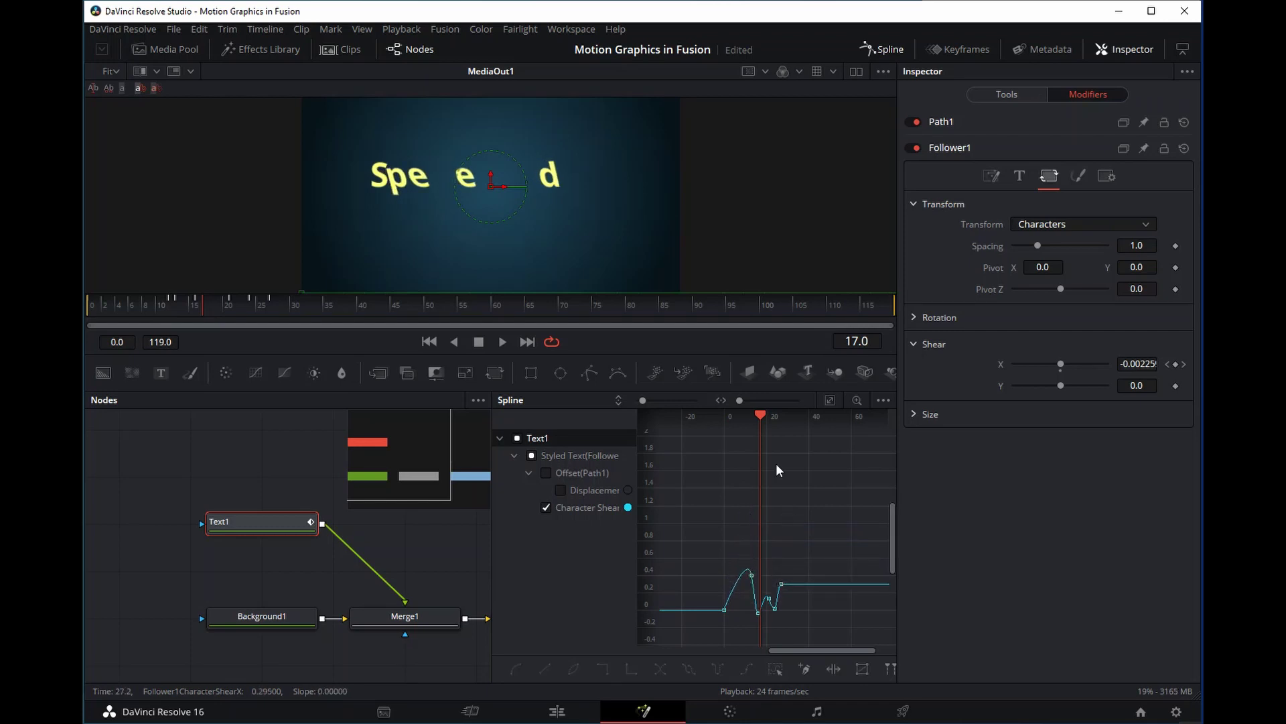
Play the title animation repeatedly from its opening frames to examine the reduced shear bounce on the incoming letters.
drag(762, 417, 725, 473)
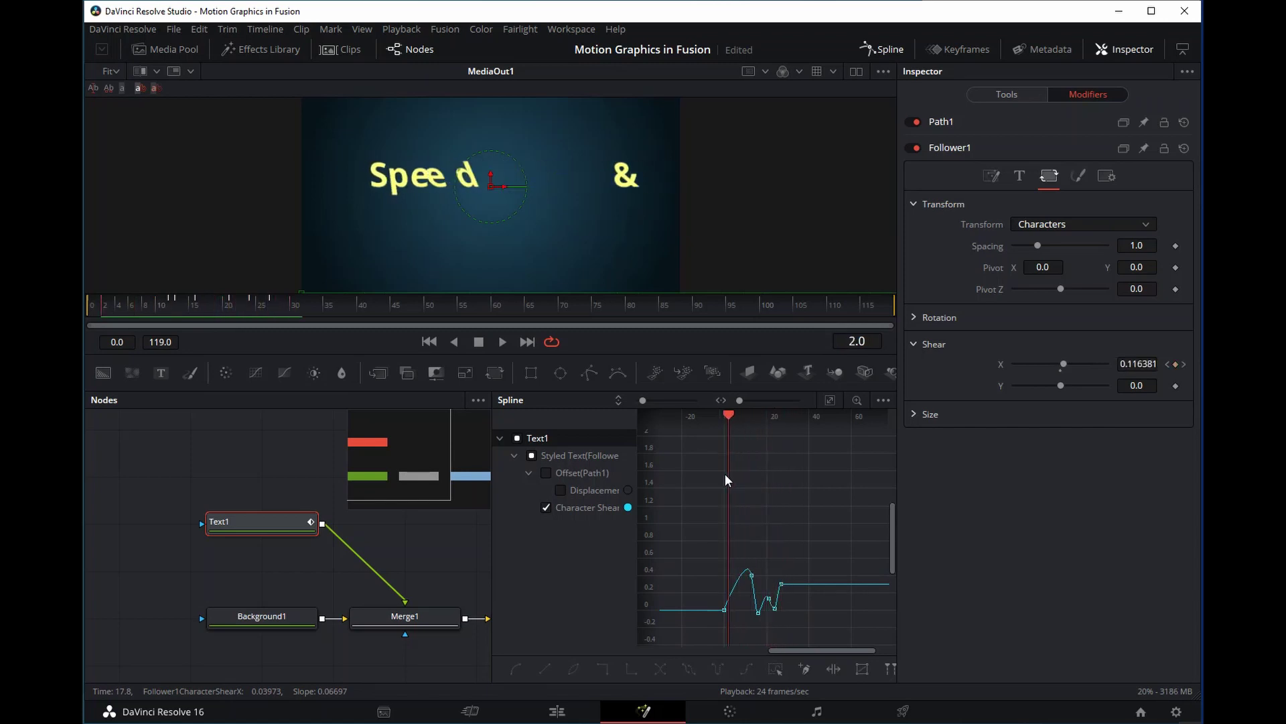
key(space)
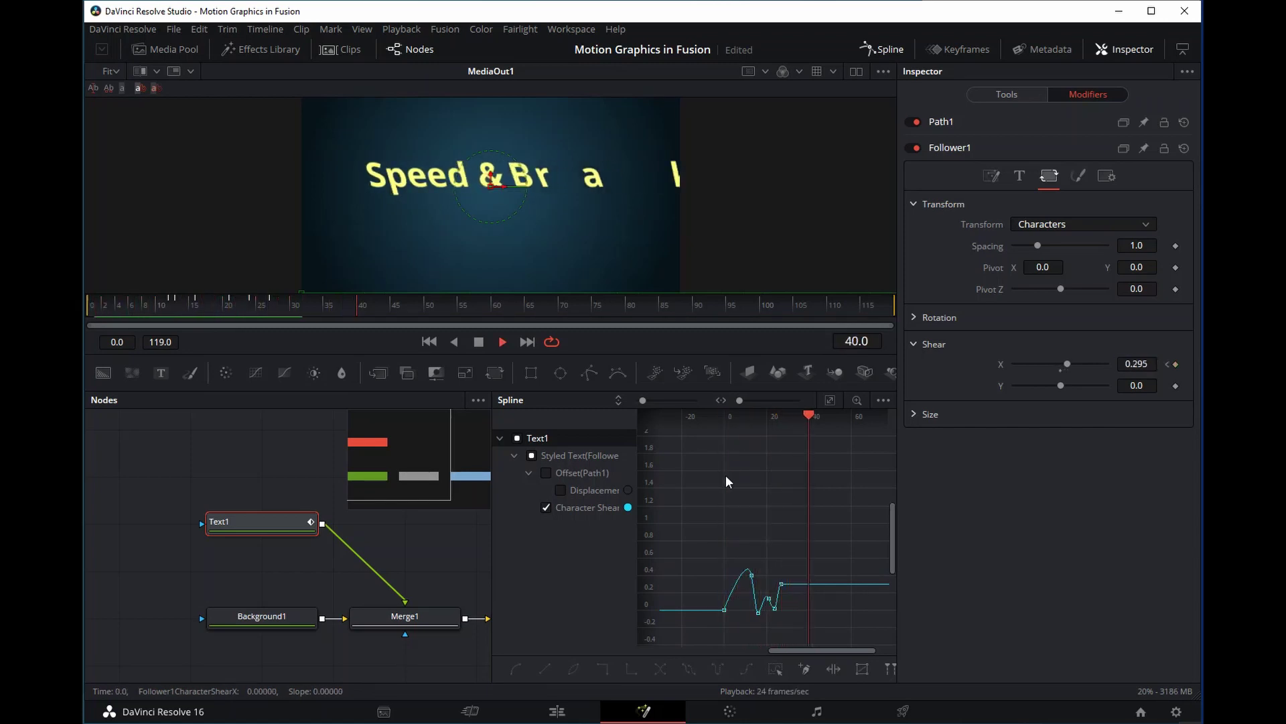
key(space)
drag(764, 439, 729, 444)
key(space)
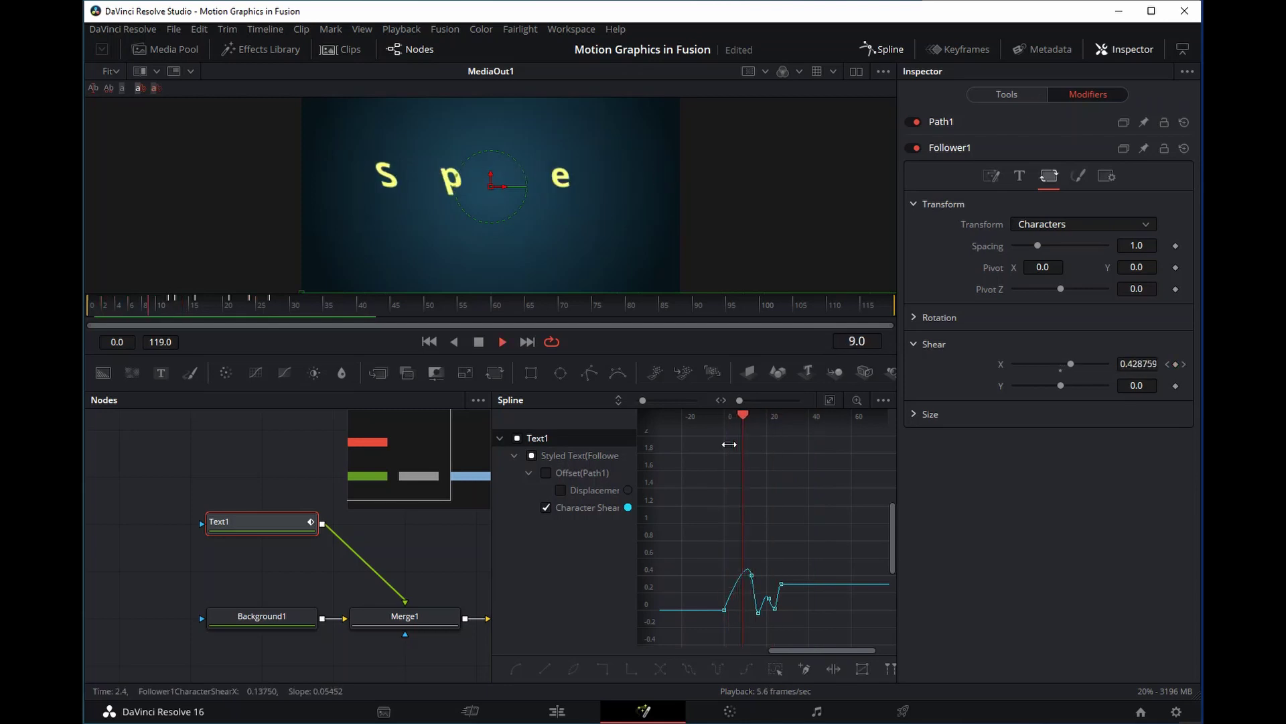
drag(777, 433, 729, 444)
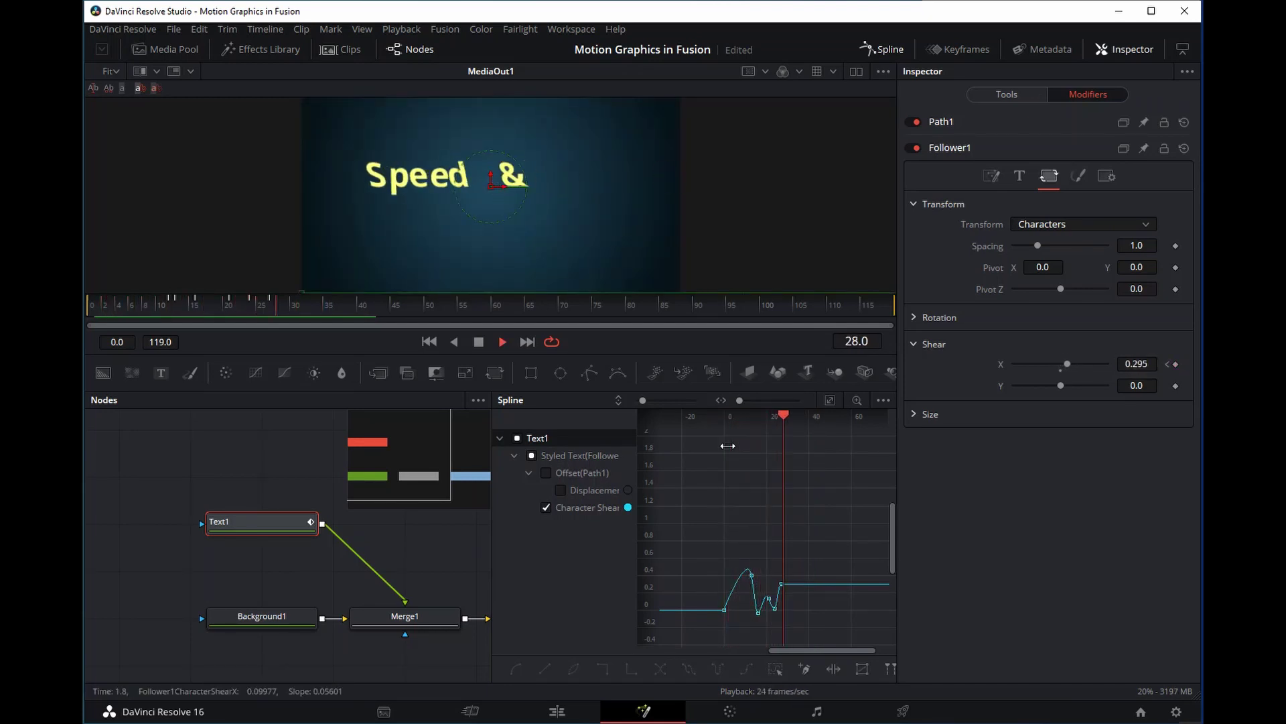
key(space)
drag(794, 418, 729, 418)
key(space)
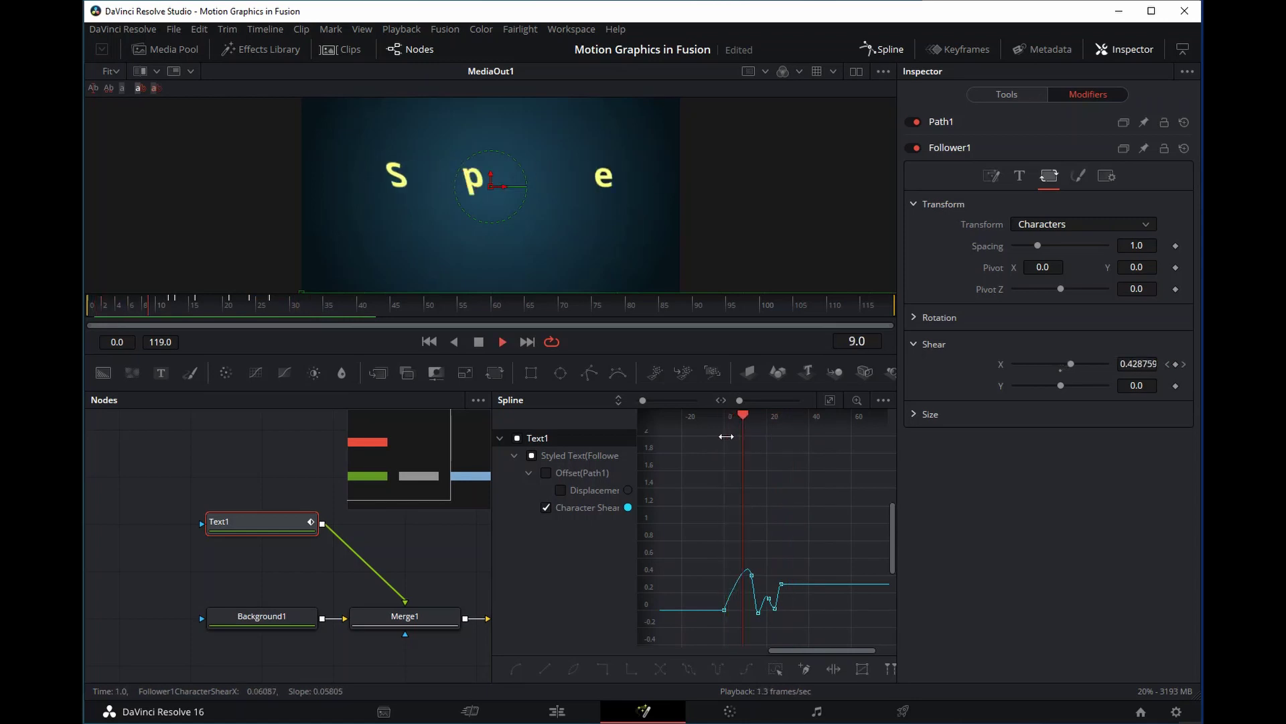
key(space)
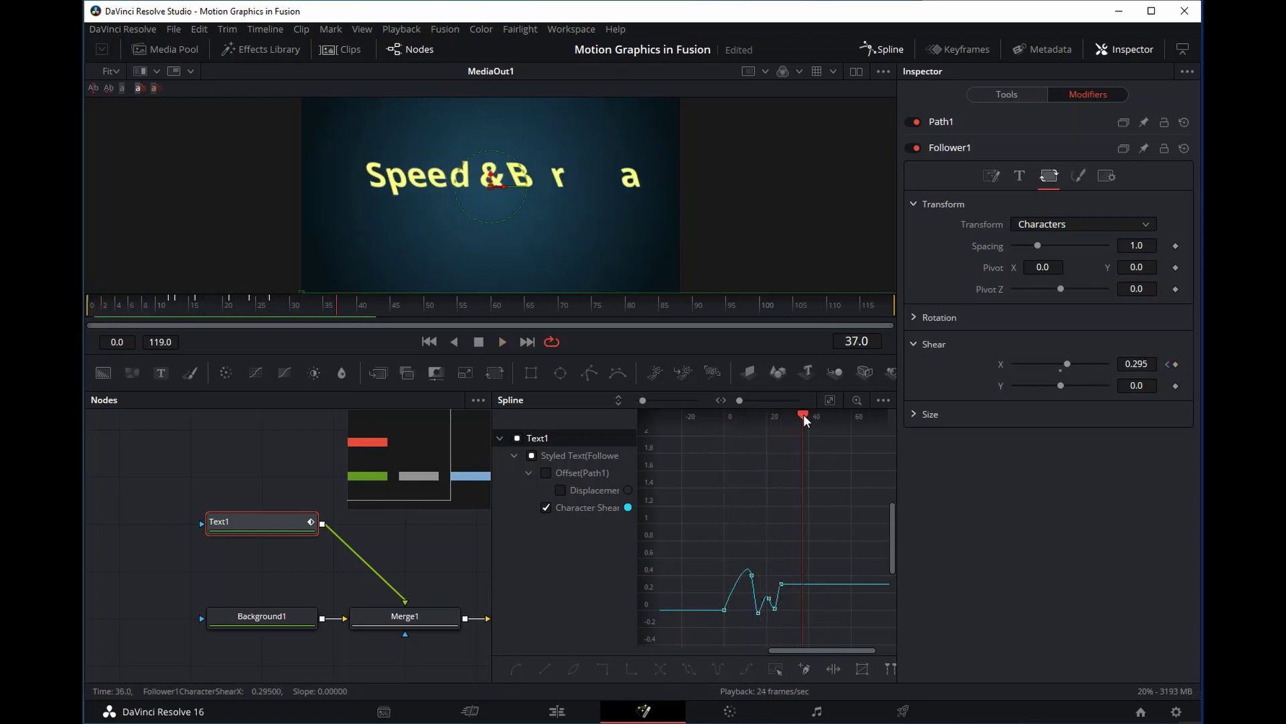
drag(803, 414, 731, 435)
key(space)
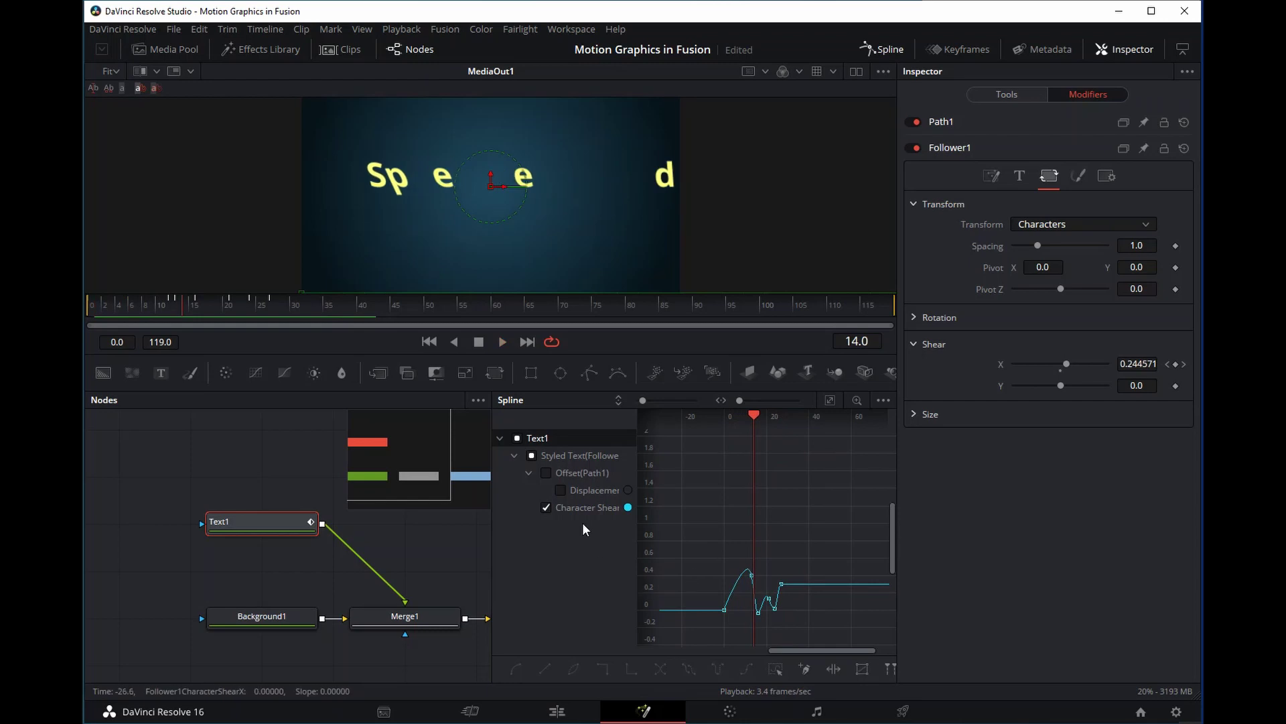
Show the Displacement curve as well and time-stretch the selected Character Shear bounce keyframes to span frame 10 to about frame 20.
click(561, 489)
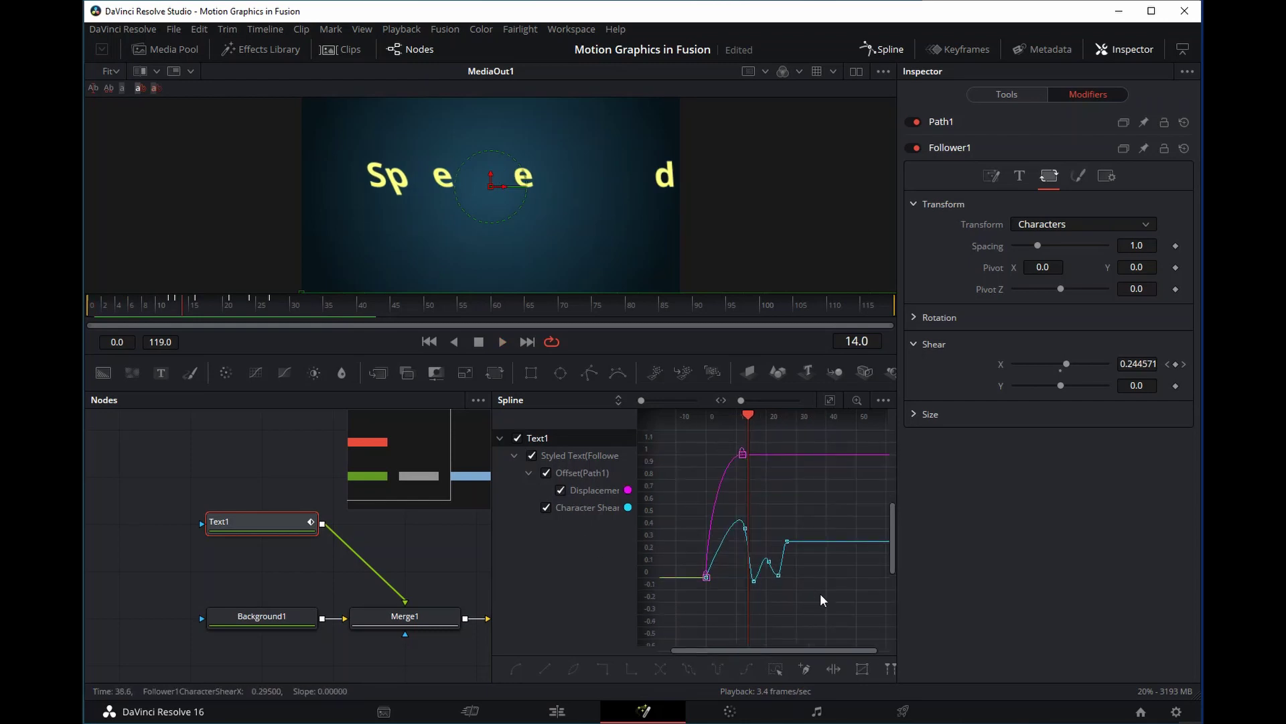
drag(820, 593, 745, 523)
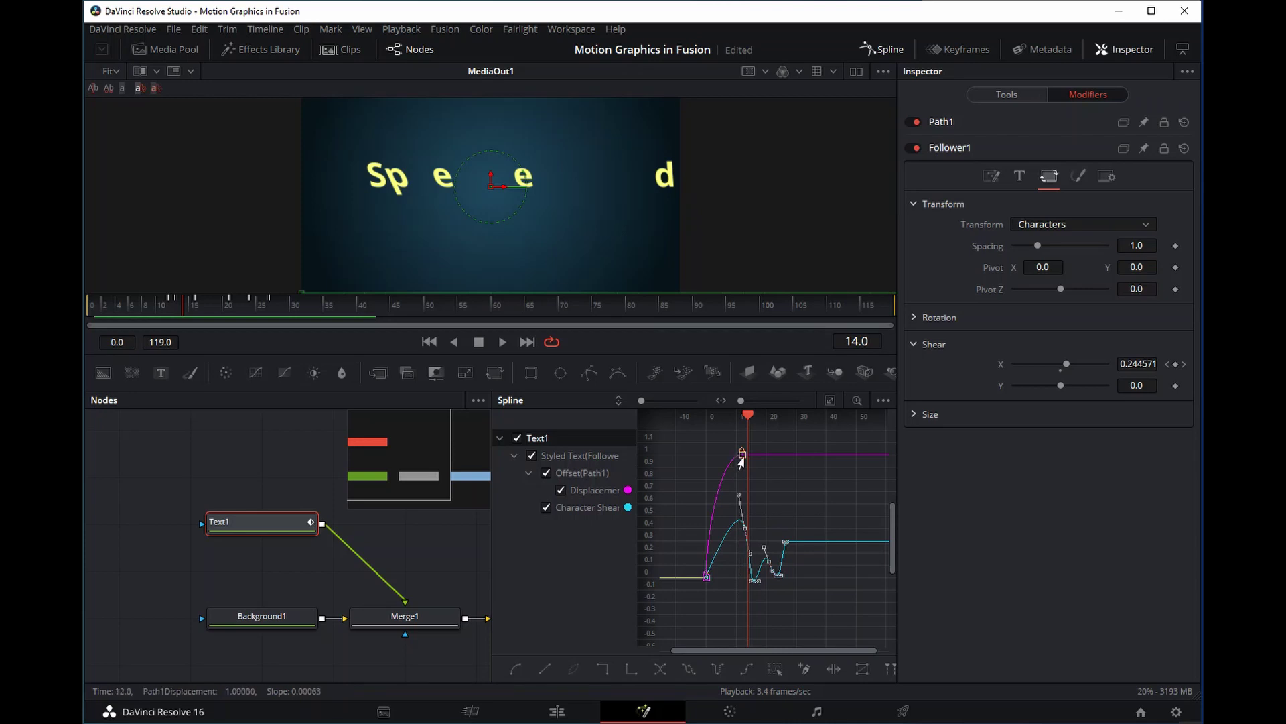
click(834, 669)
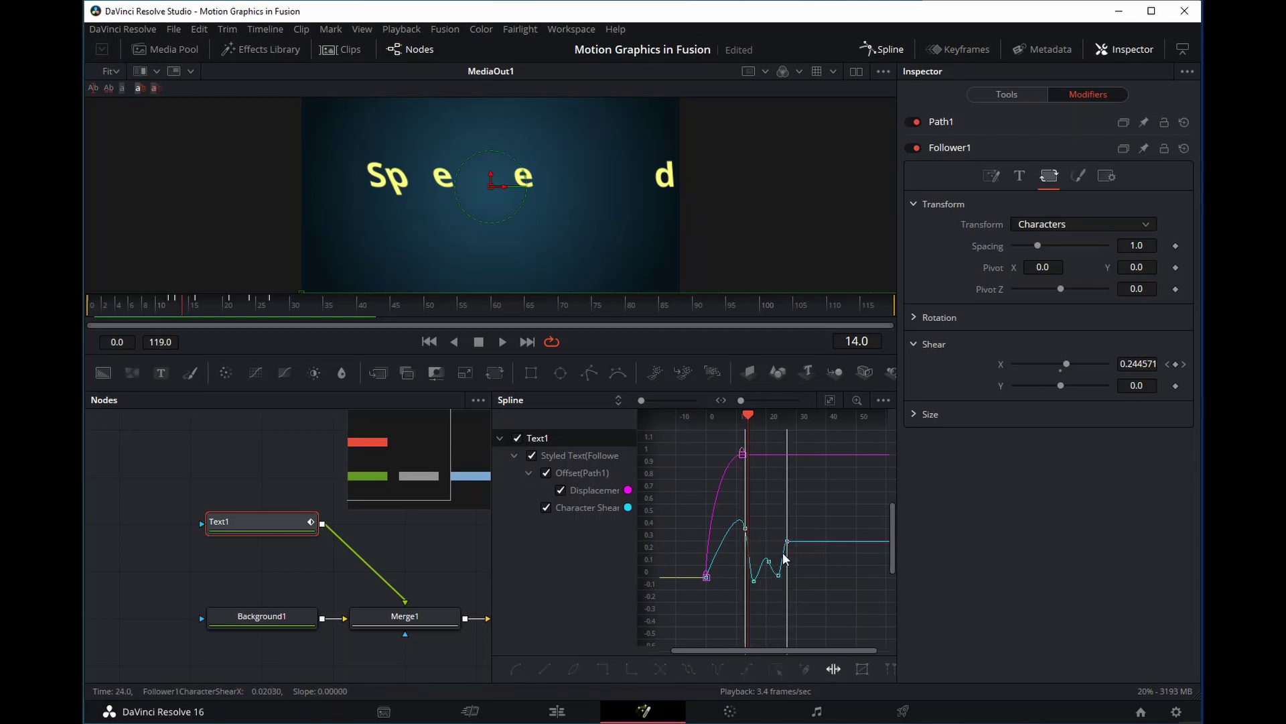
mouse_move(787, 539)
mouse_down()
mouse_move(732, 532)
mouse_move(776, 534)
mouse_move(737, 528)
mouse_move(766, 540)
mouse_up()
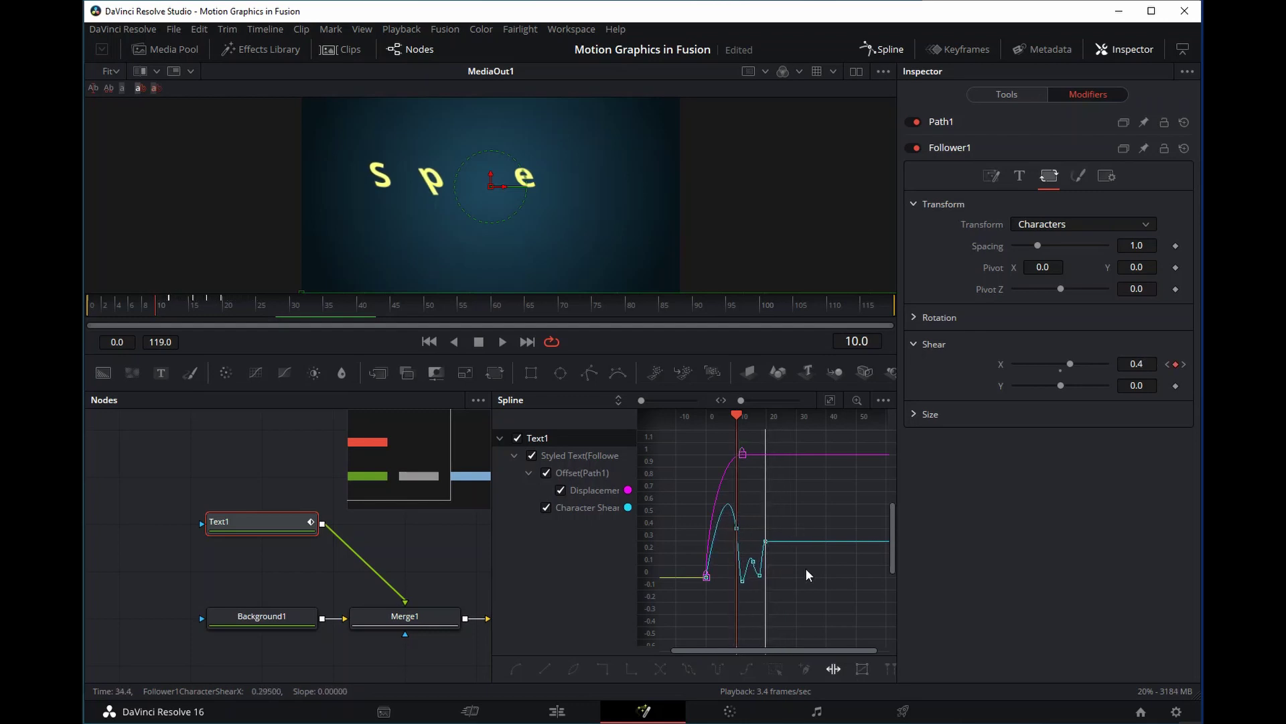
Play the title from frame 0 to check the timing of the compressed shear bounce.
click(427, 341)
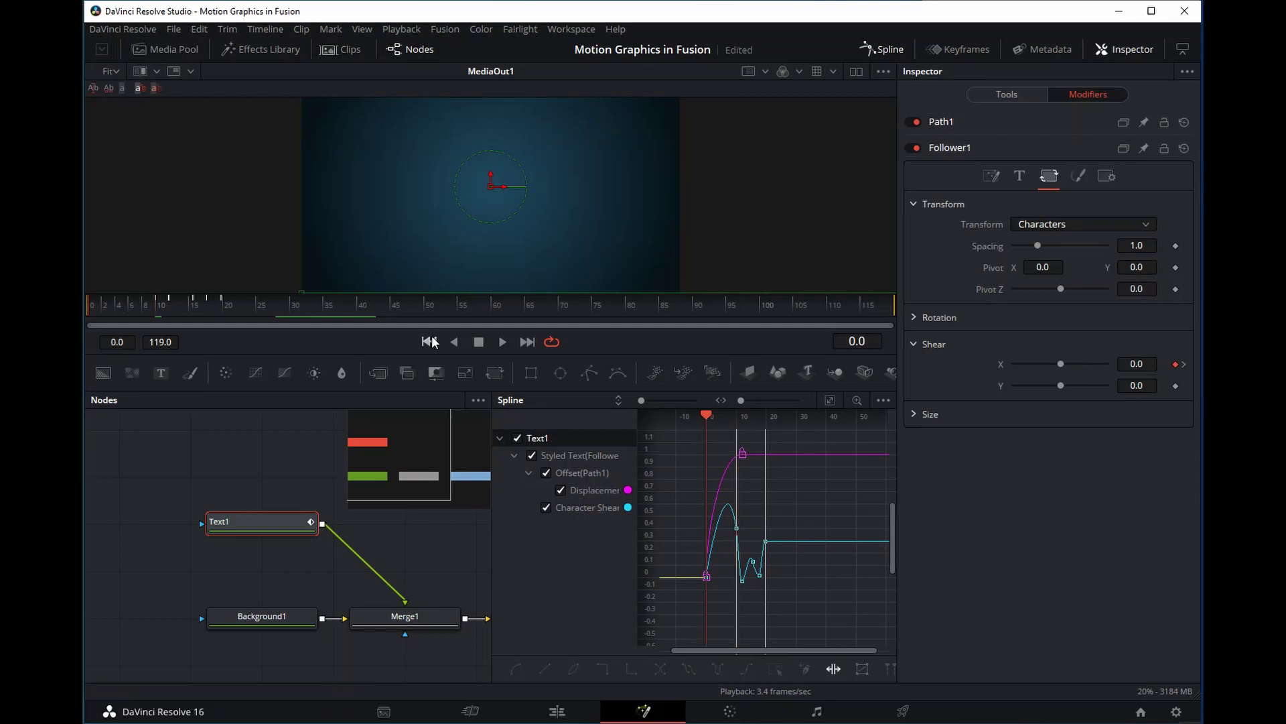
key(space)
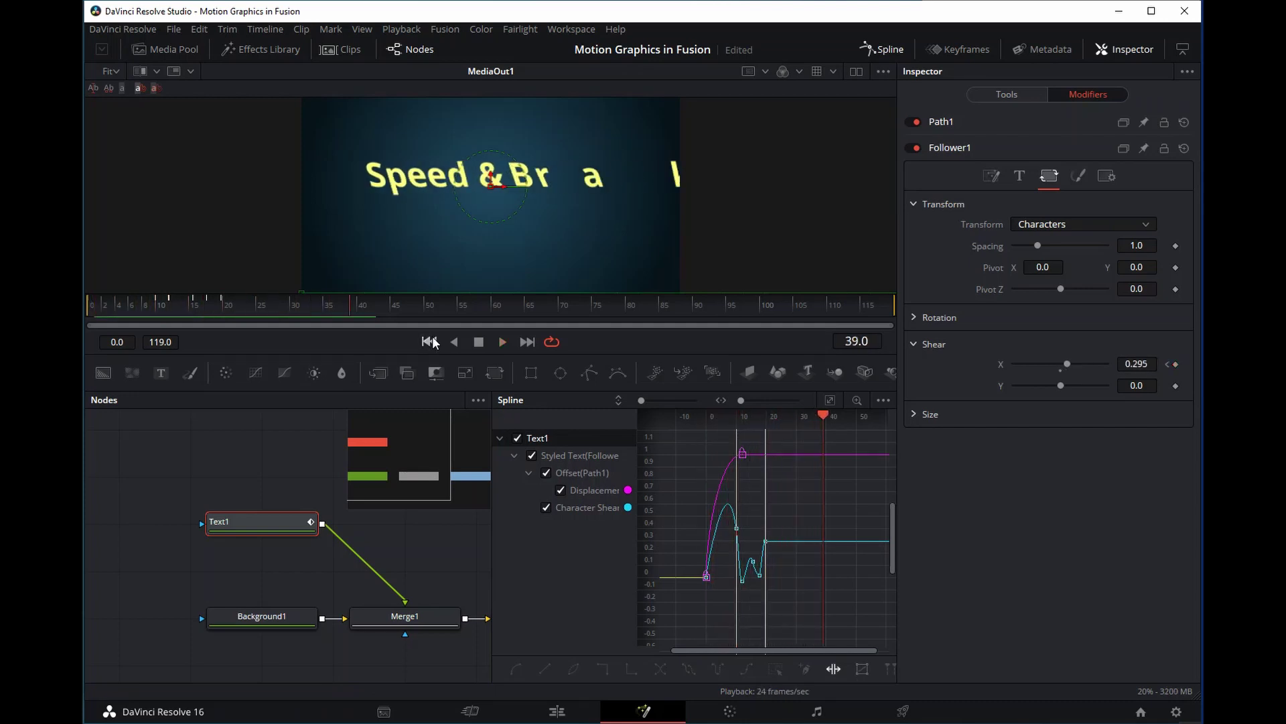
click(429, 342)
key(space)
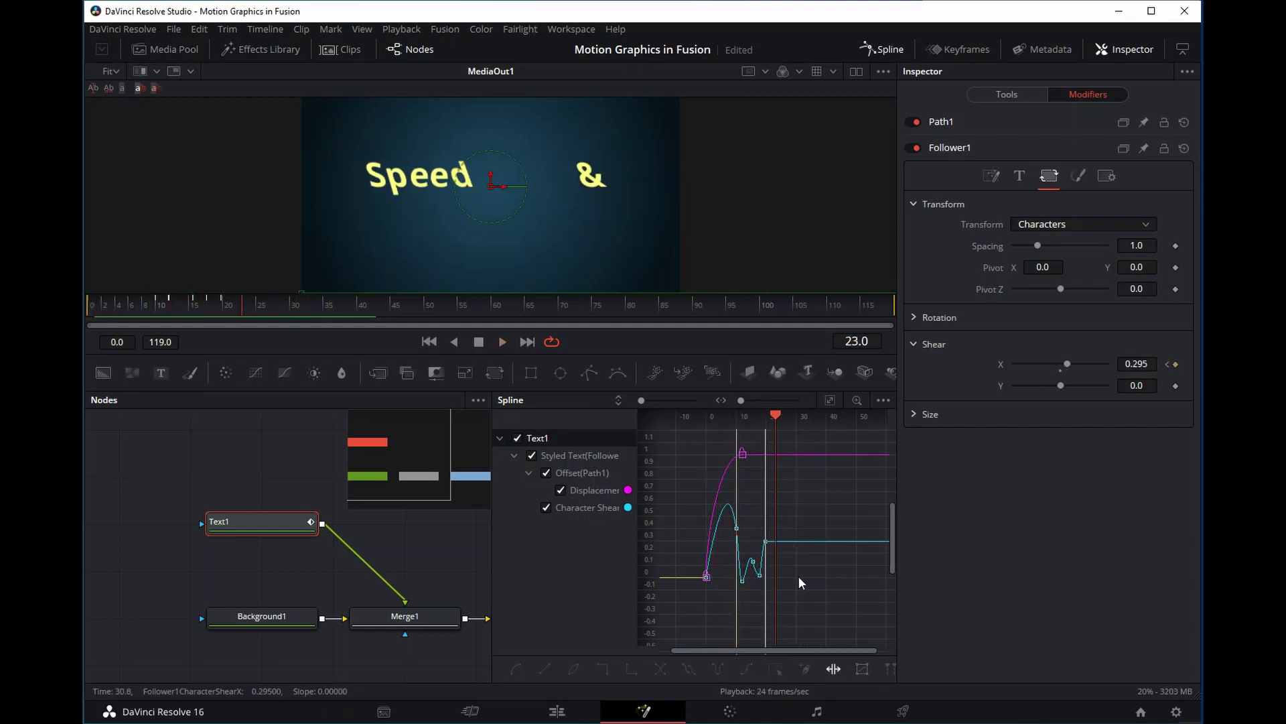
Stretch the Character Shear bounce so its last keyframe falls at about frame 23, and play it from the start.
drag(765, 540, 776, 540)
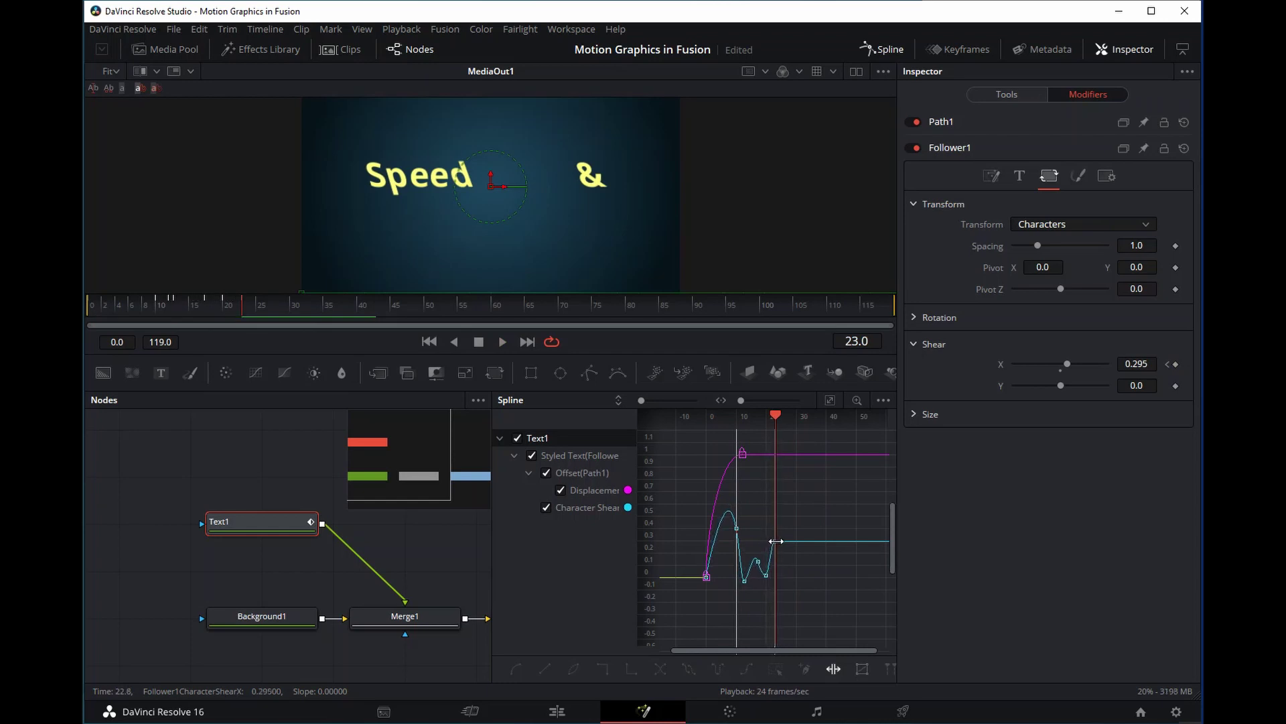
click(428, 343)
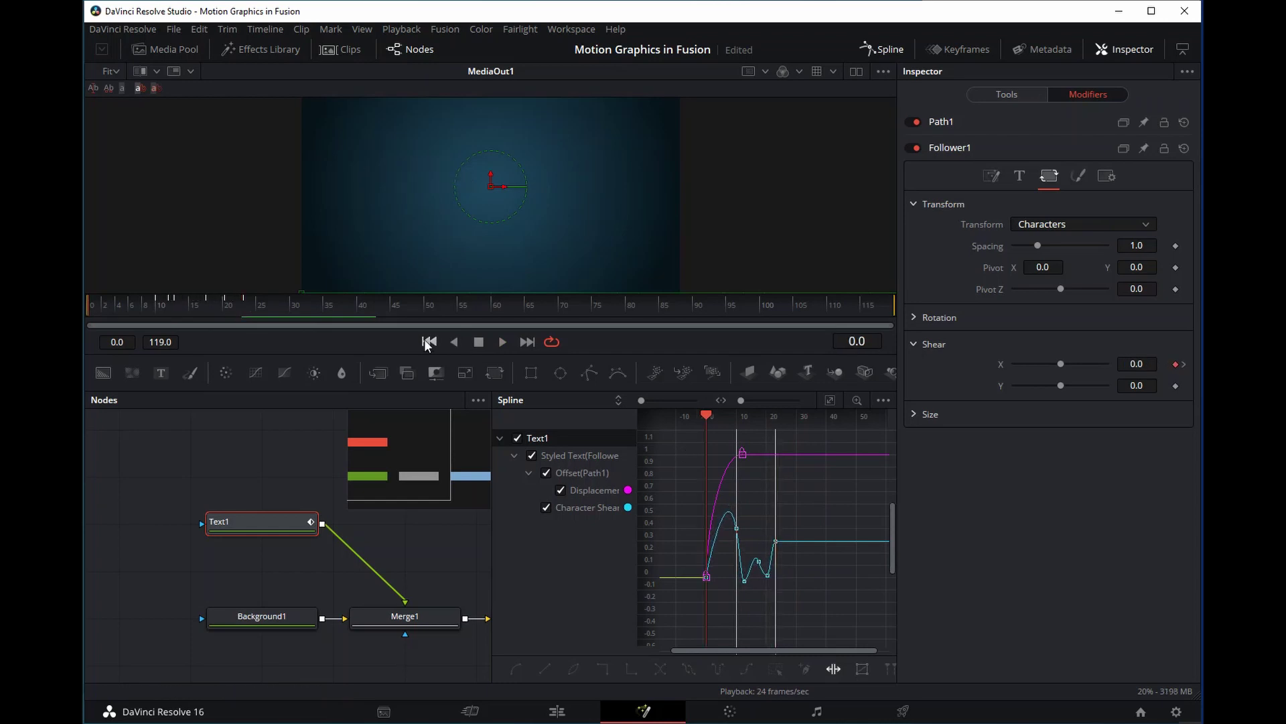
key(space)
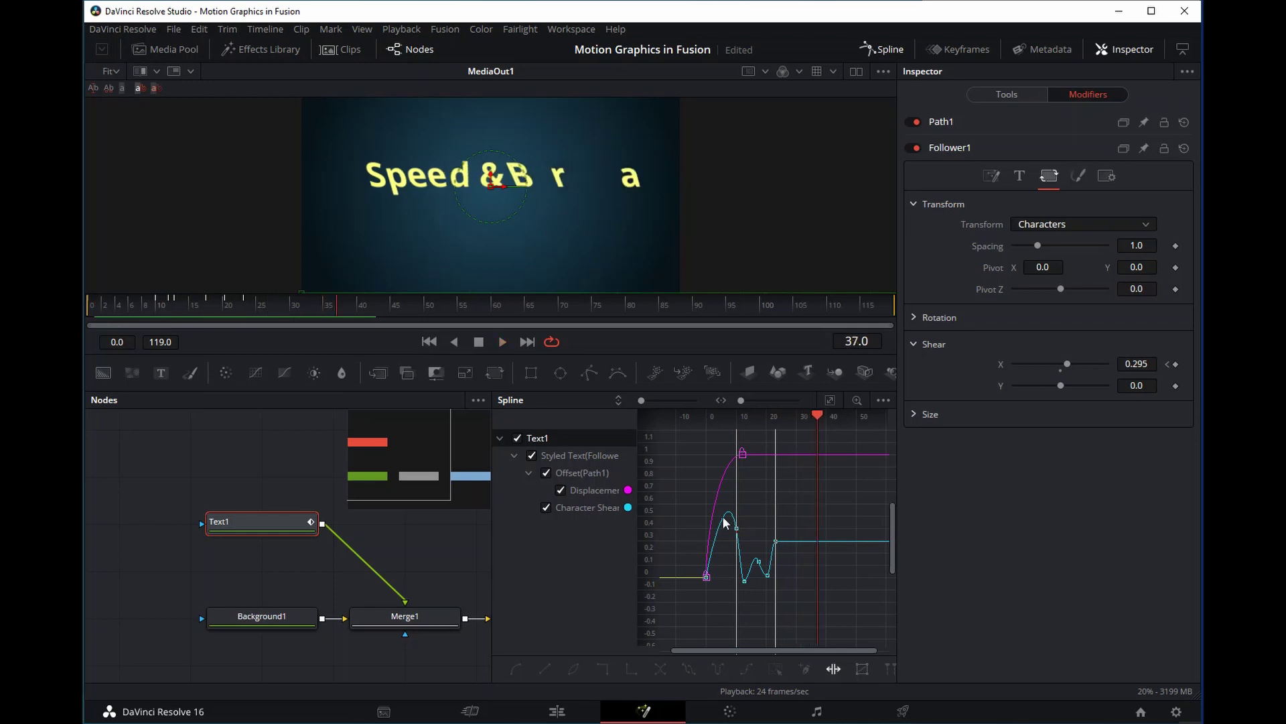
Stretch the Character Shear bounce out to end at frame 31 and play the animation from the start.
drag(775, 541, 800, 541)
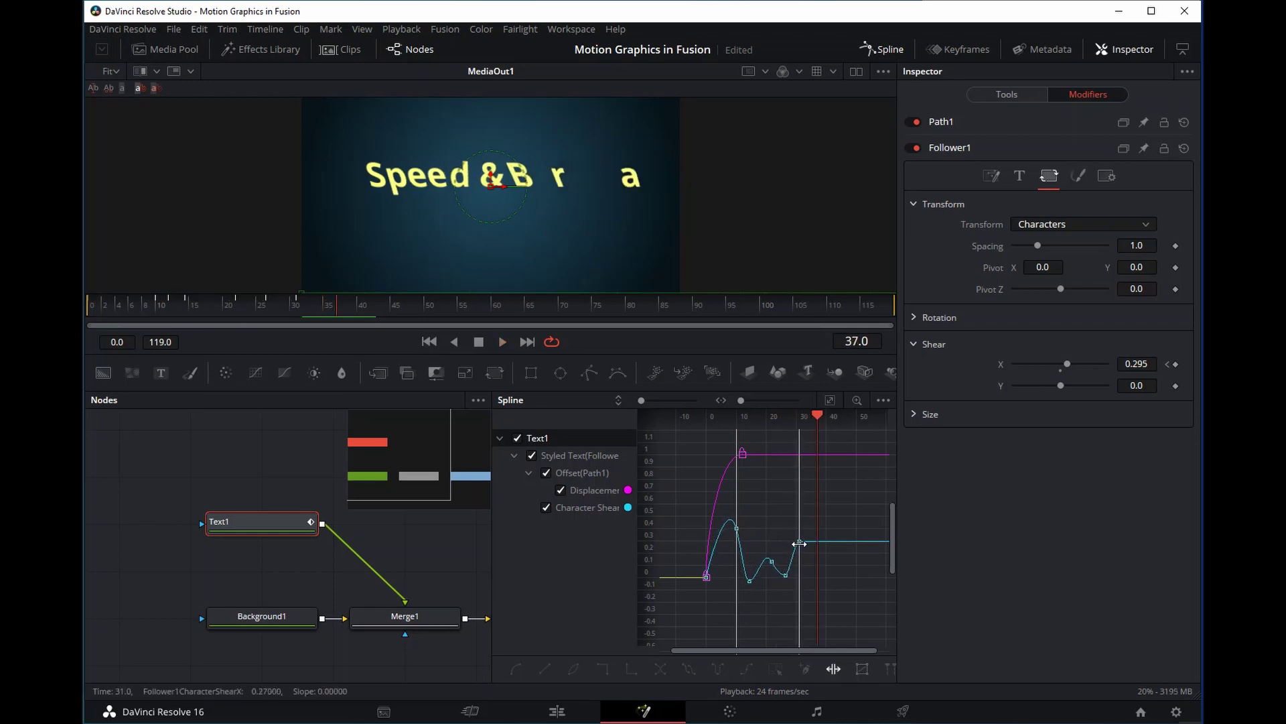
click(429, 343)
key(space)
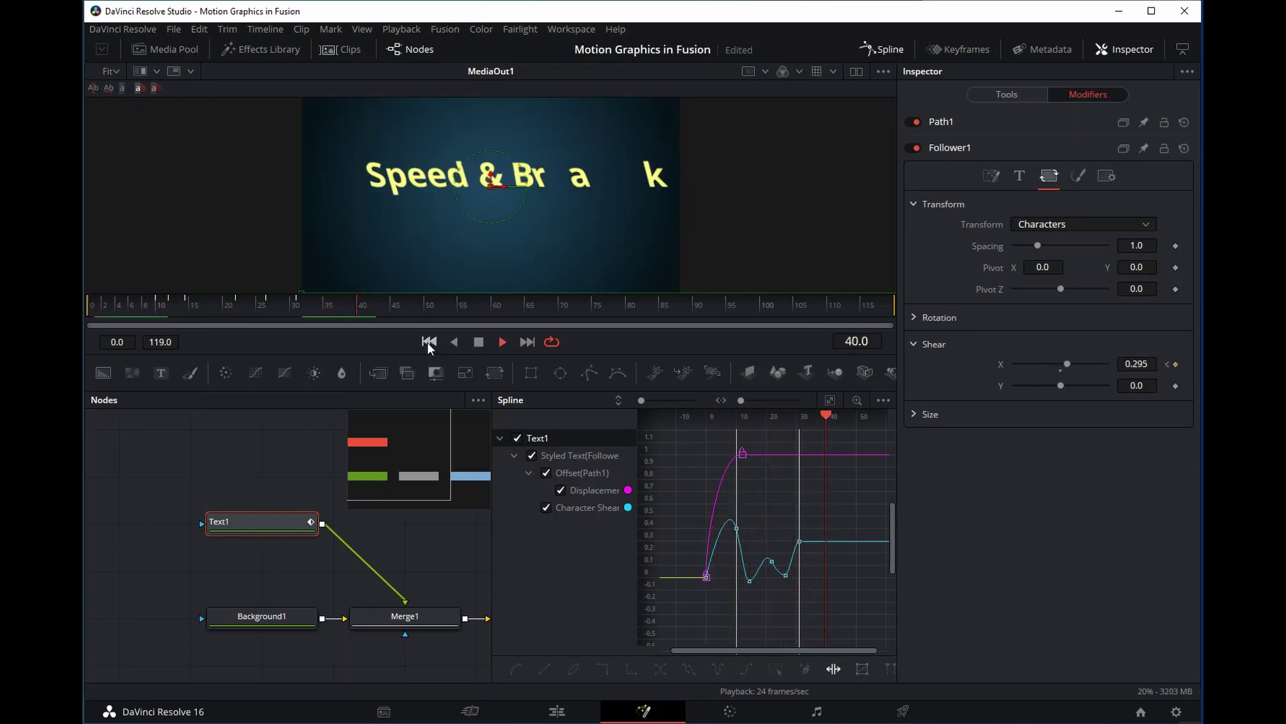
Replay the title from frame 0 and examine the end of the Character Shear curve in the spline graph.
click(429, 343)
scroll(798, 568, right, 3)
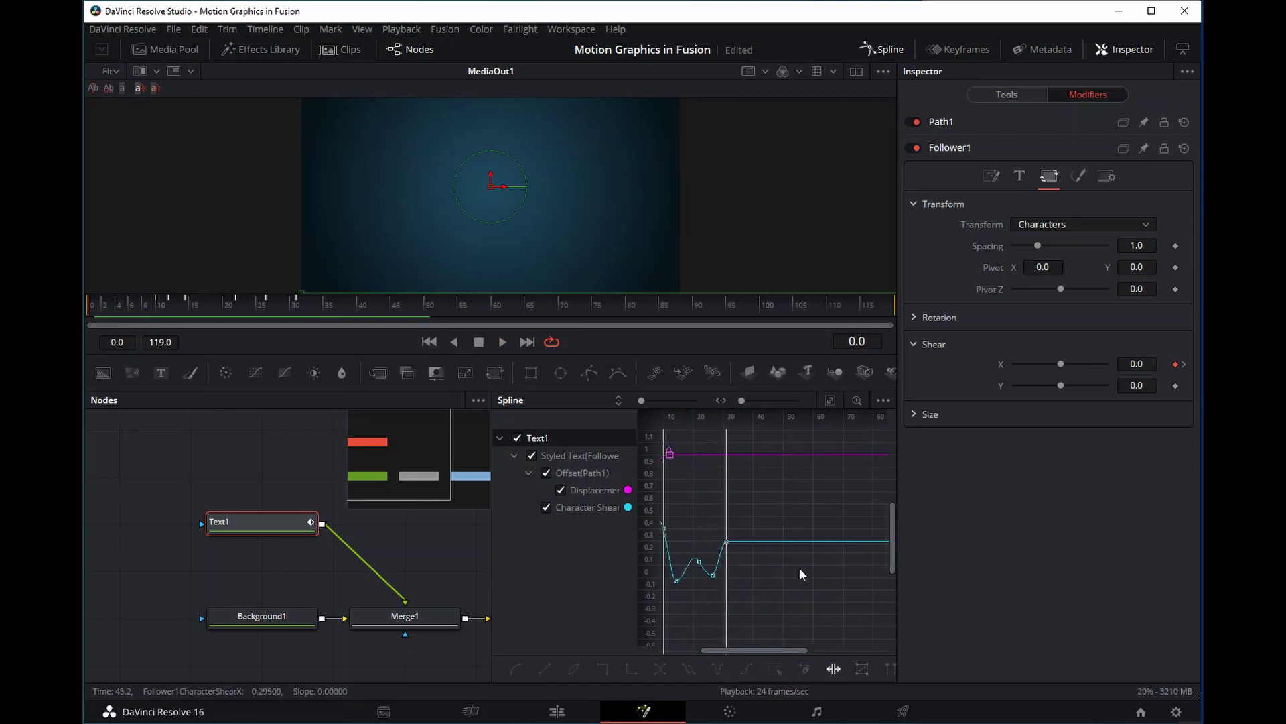
scroll(803, 568, right, 1)
scroll(804, 567, left, 4)
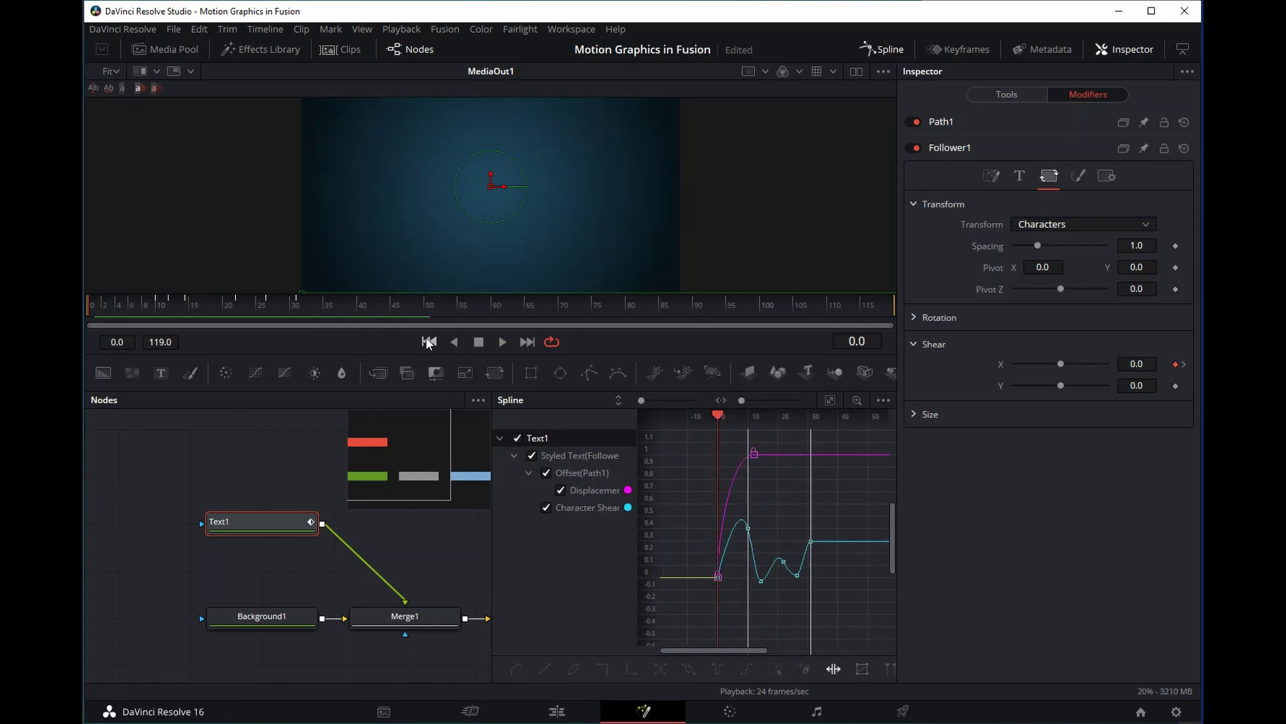
key(space)
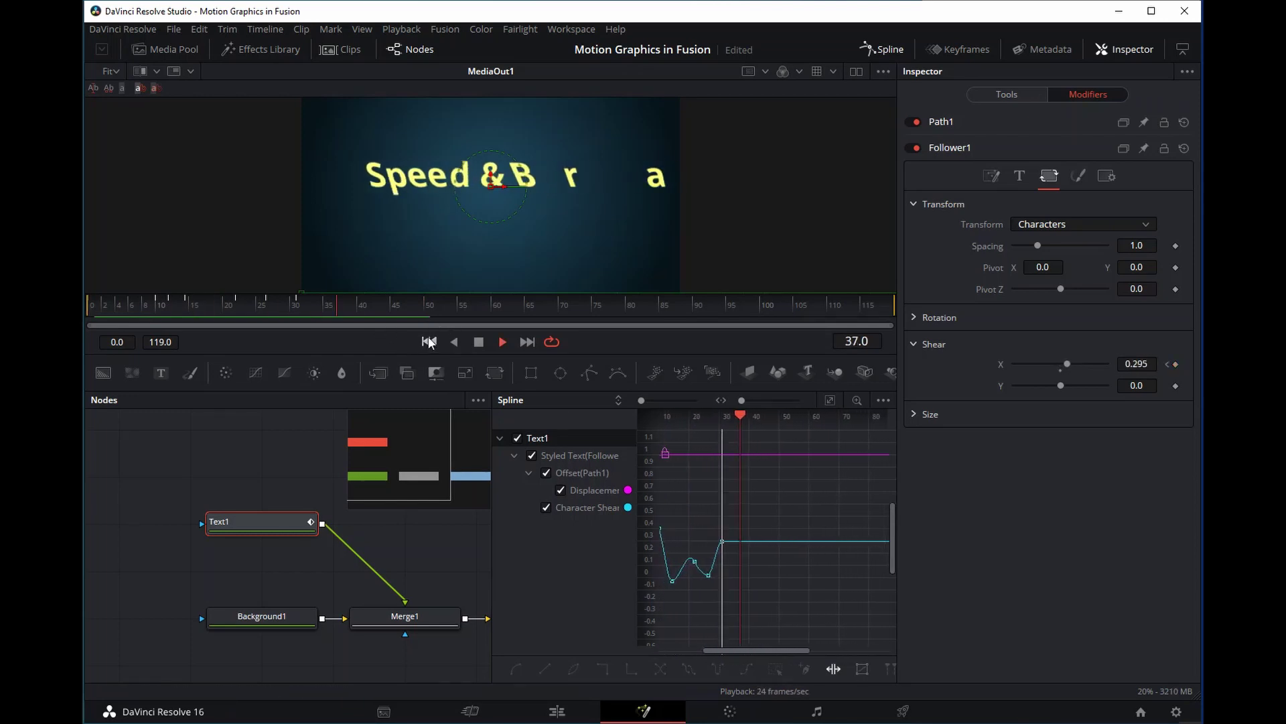
key(space)
scroll(778, 541, right, 1)
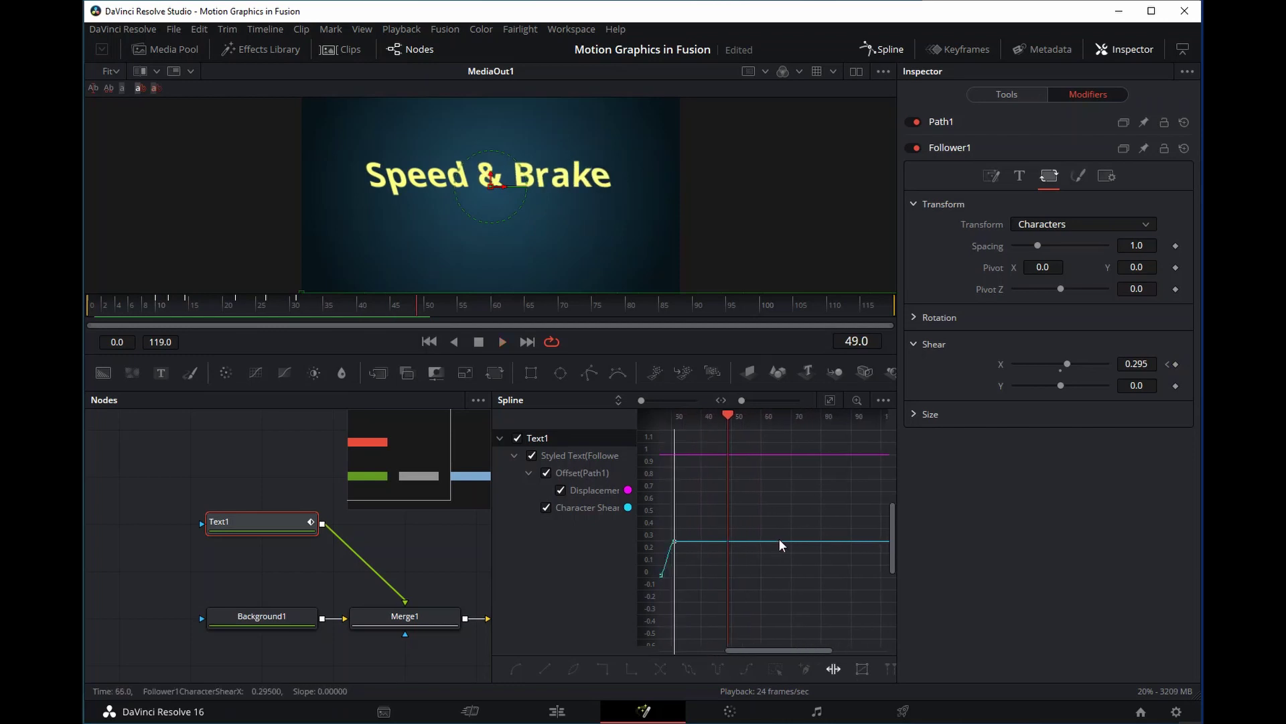
scroll(779, 541, left, 1)
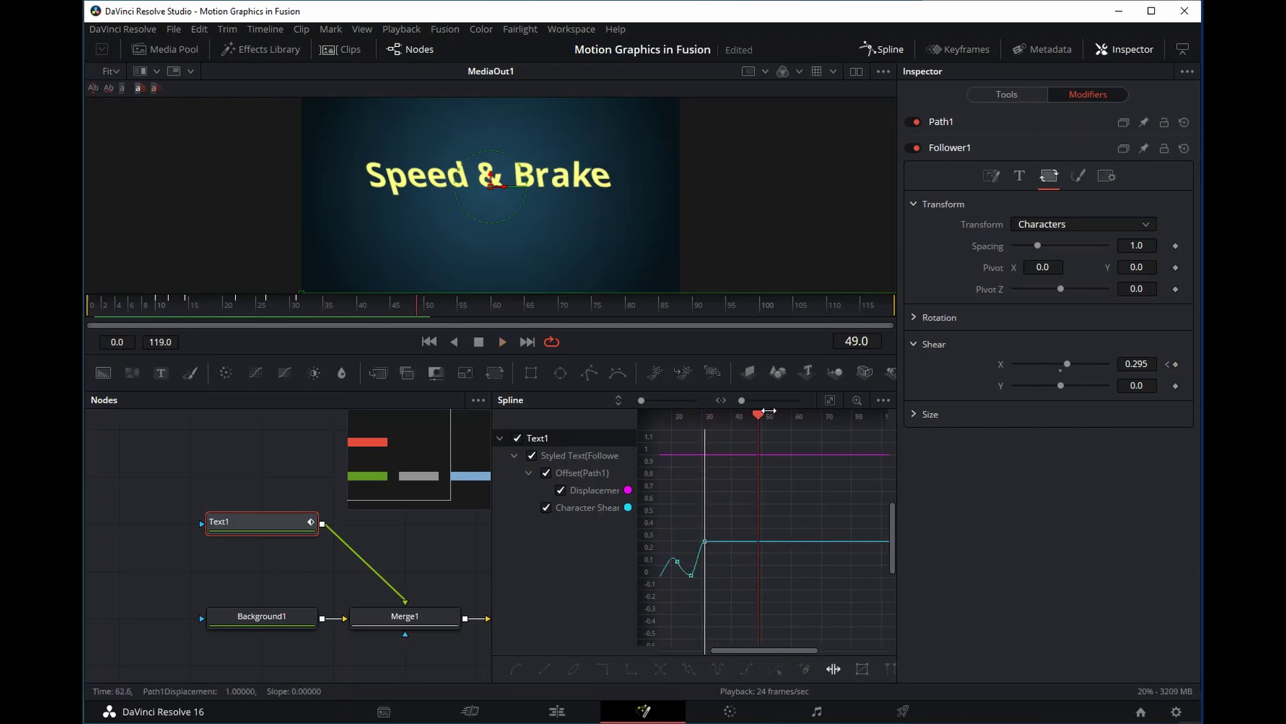
Shorten the playback range to end at frame 32, extend its end to frame 63 after a test, and play the animation.
drag(894, 307, 319, 315)
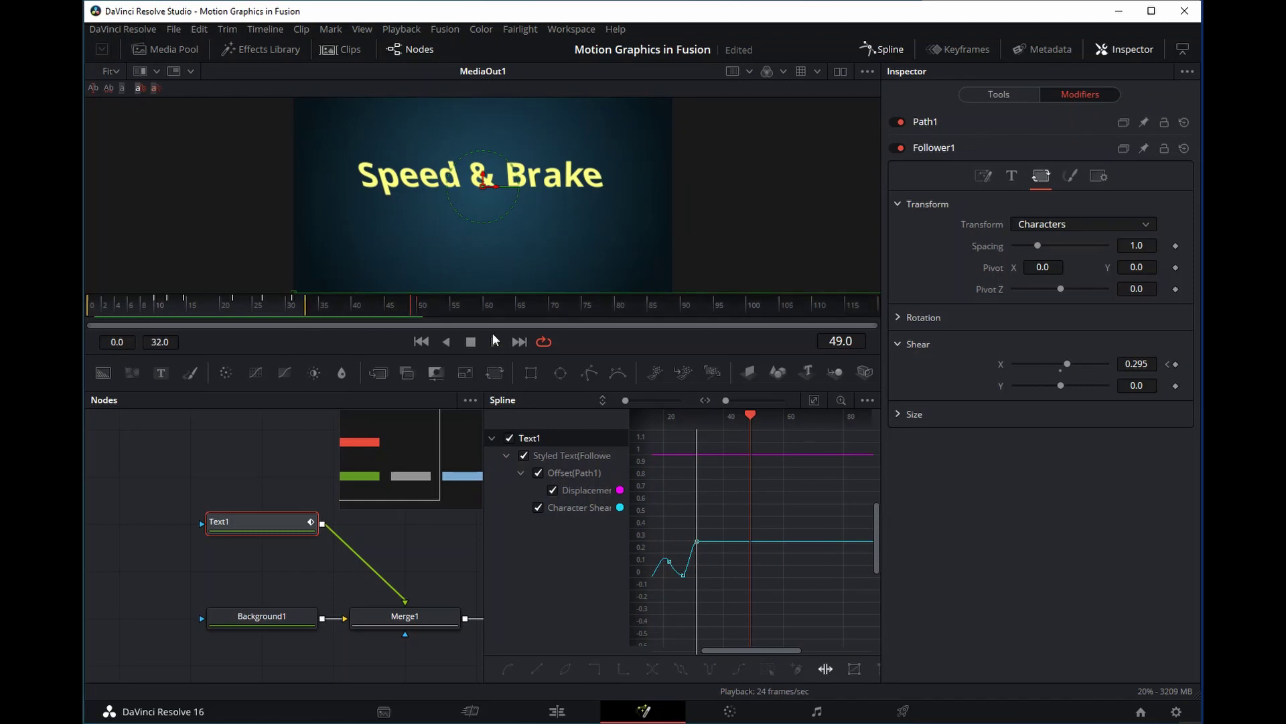
click(495, 341)
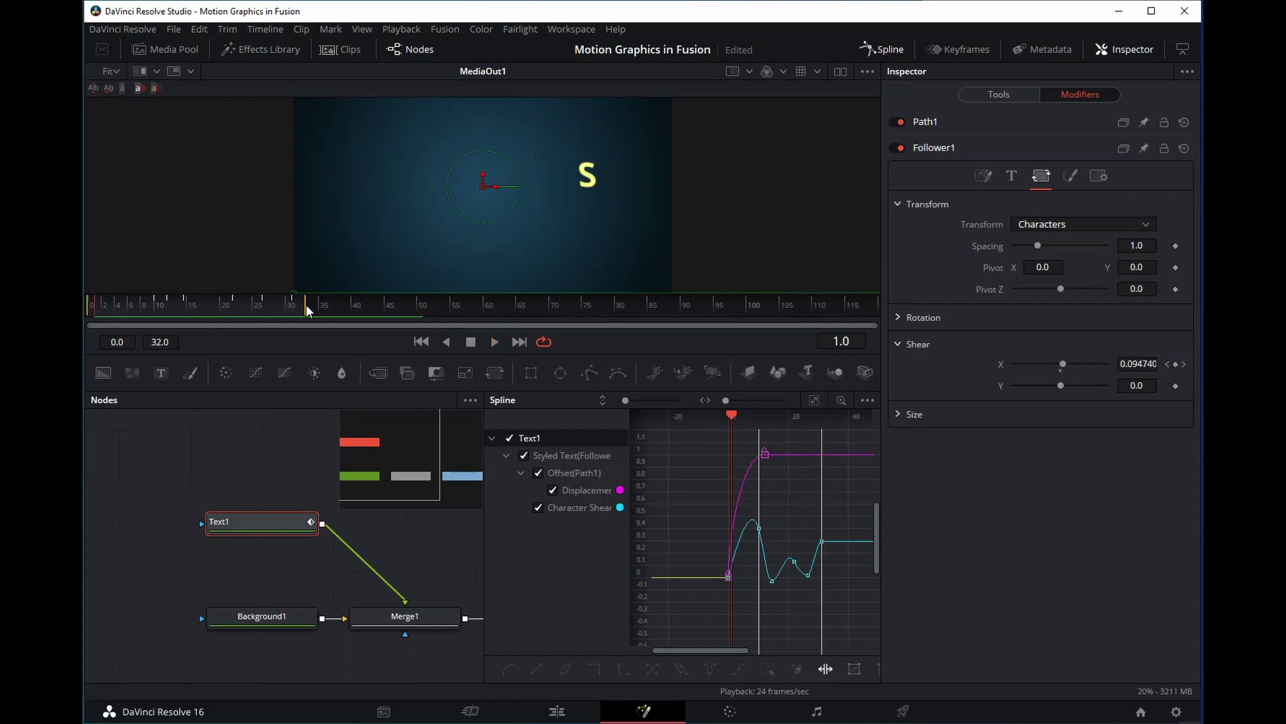
drag(307, 305, 507, 324)
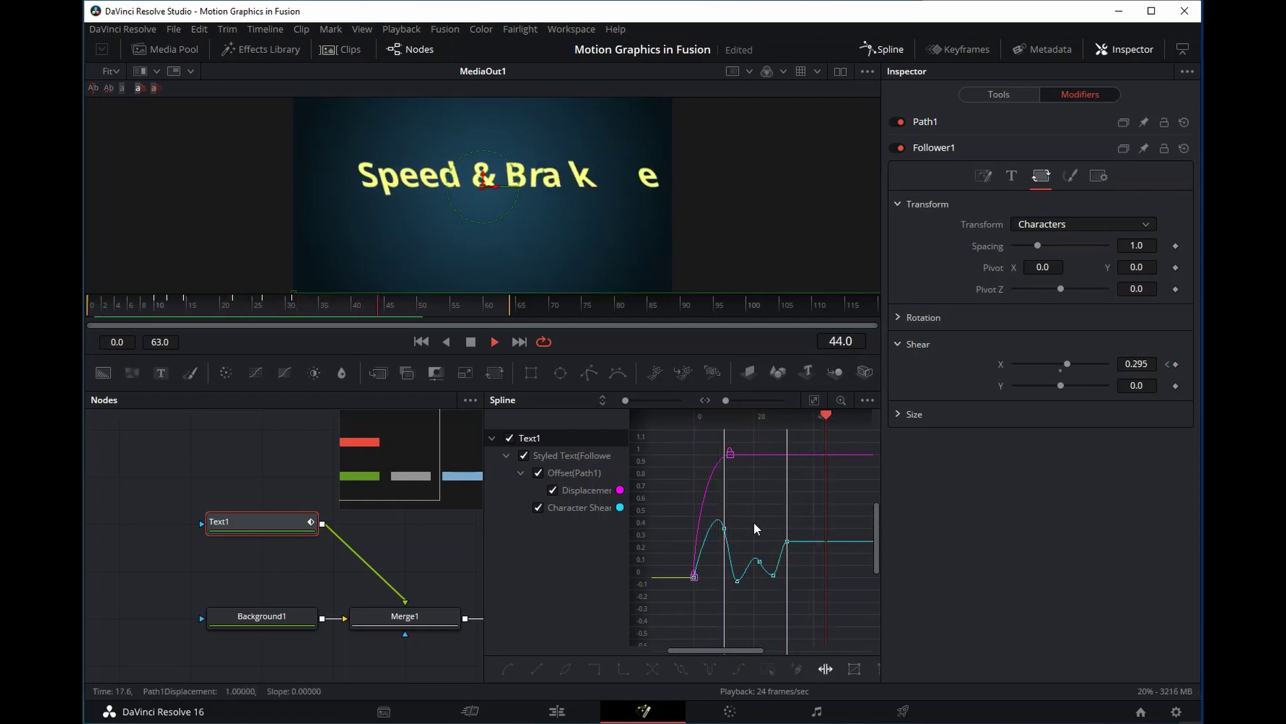
key(space)
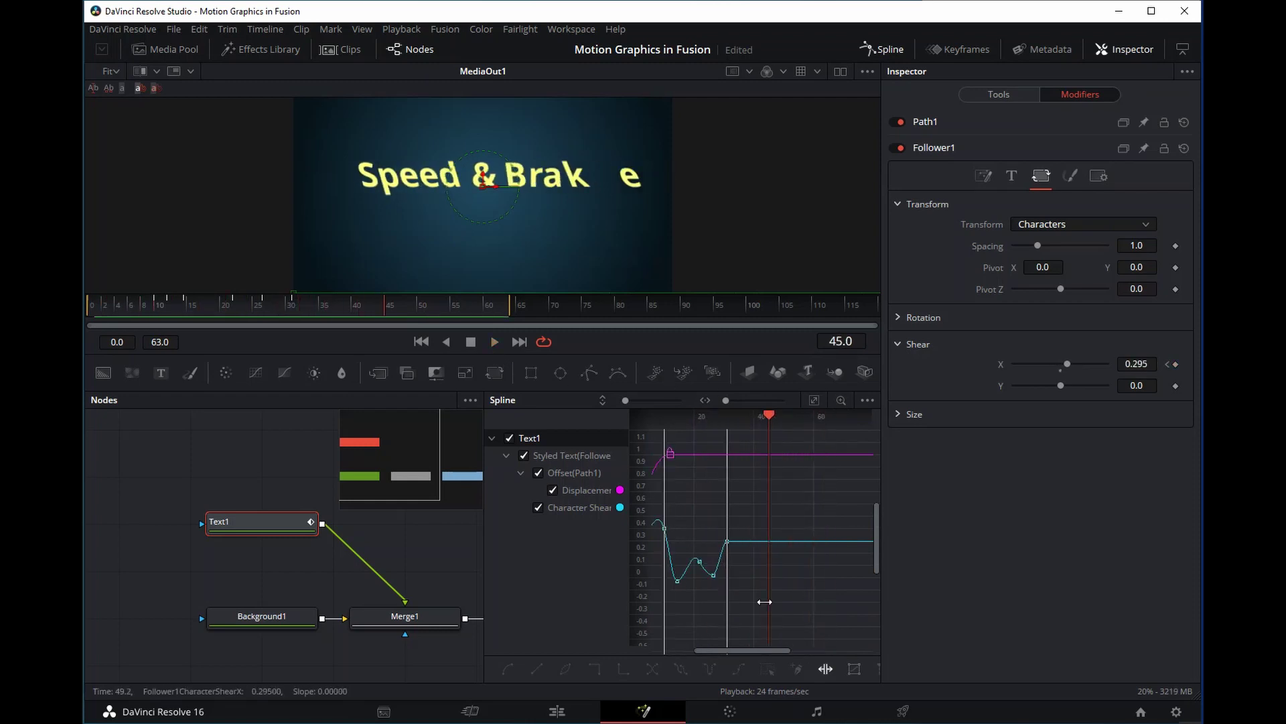
Move to frame 31 and set the last Character Shear X keyframe to 0 so the letters finish upright.
drag(766, 419, 726, 421)
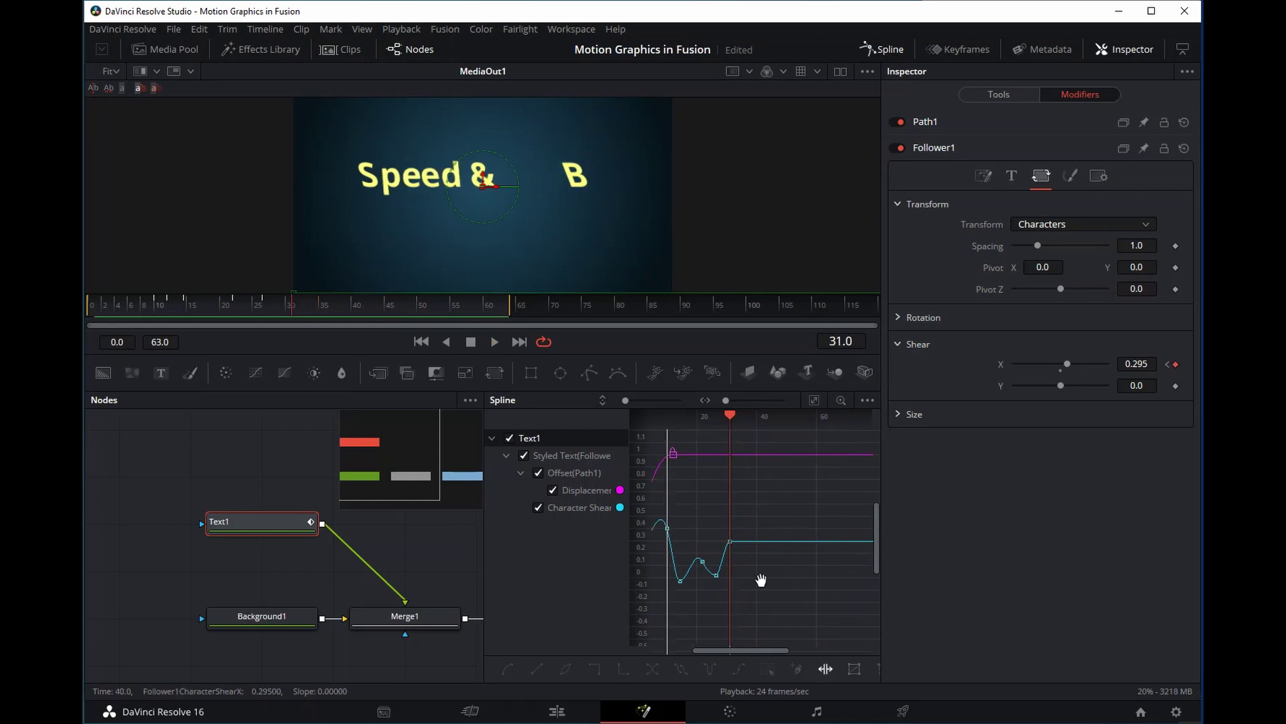
scroll(770, 576, left, 5)
scroll(769, 574, up, 2)
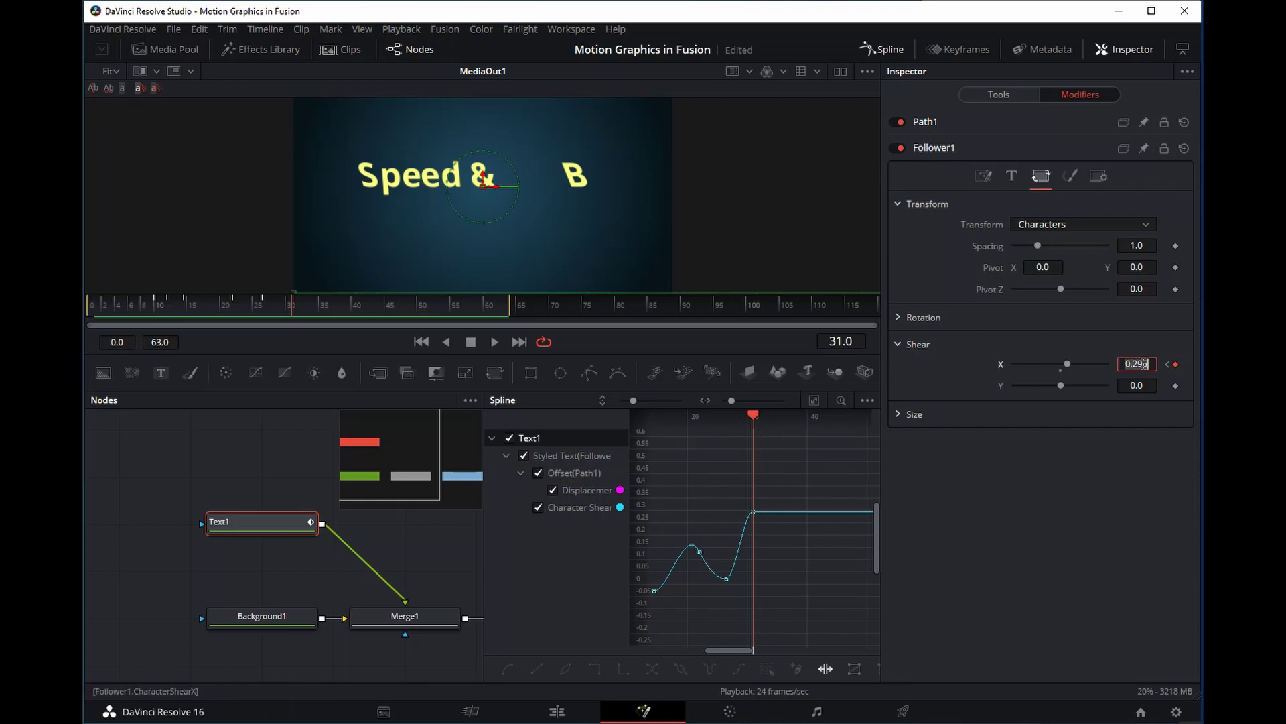
text(.295)
key(Tab)
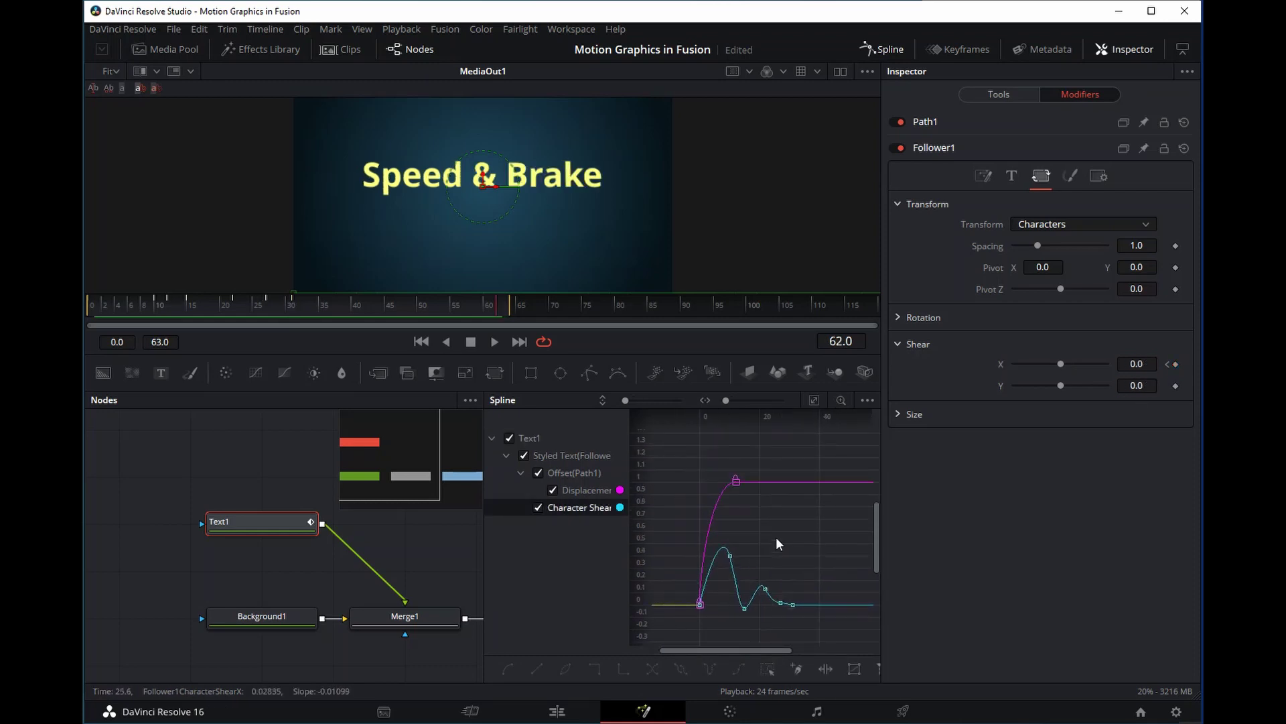
Play the title animation from frame 0 to frame 25 and shorten the playback range to end at frame 47.
drag(766, 513, 759, 512)
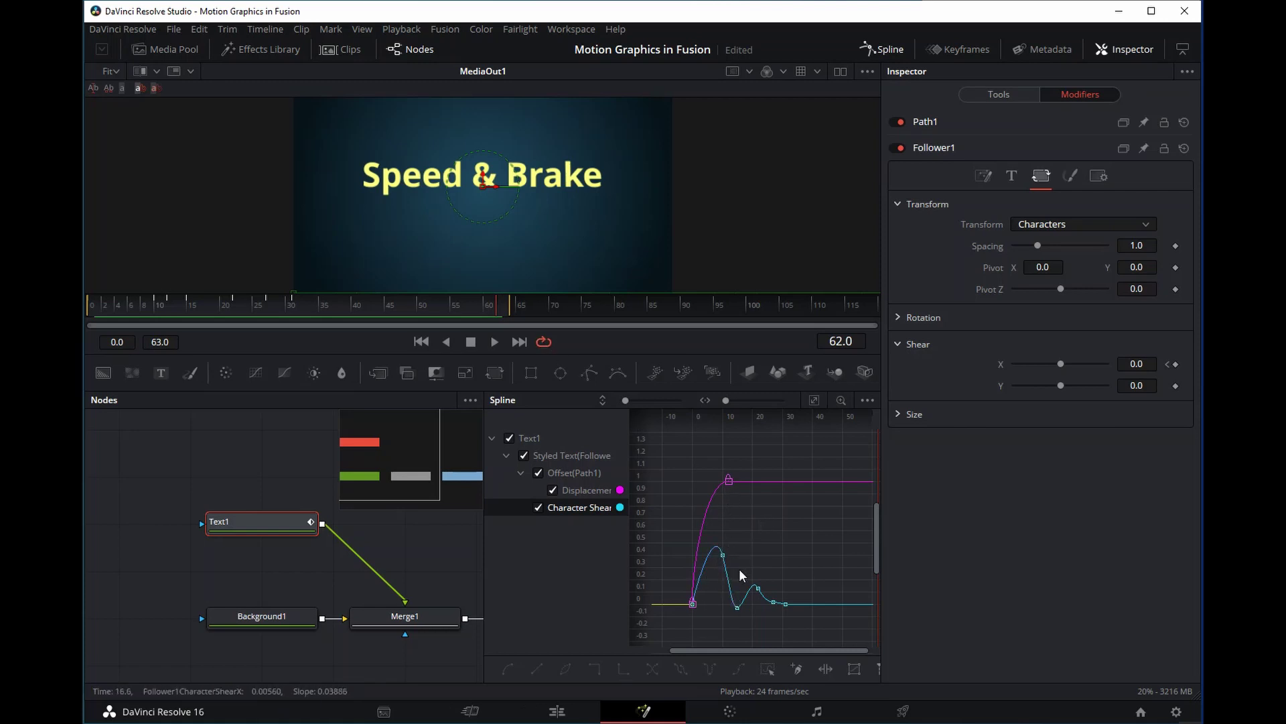
click(428, 343)
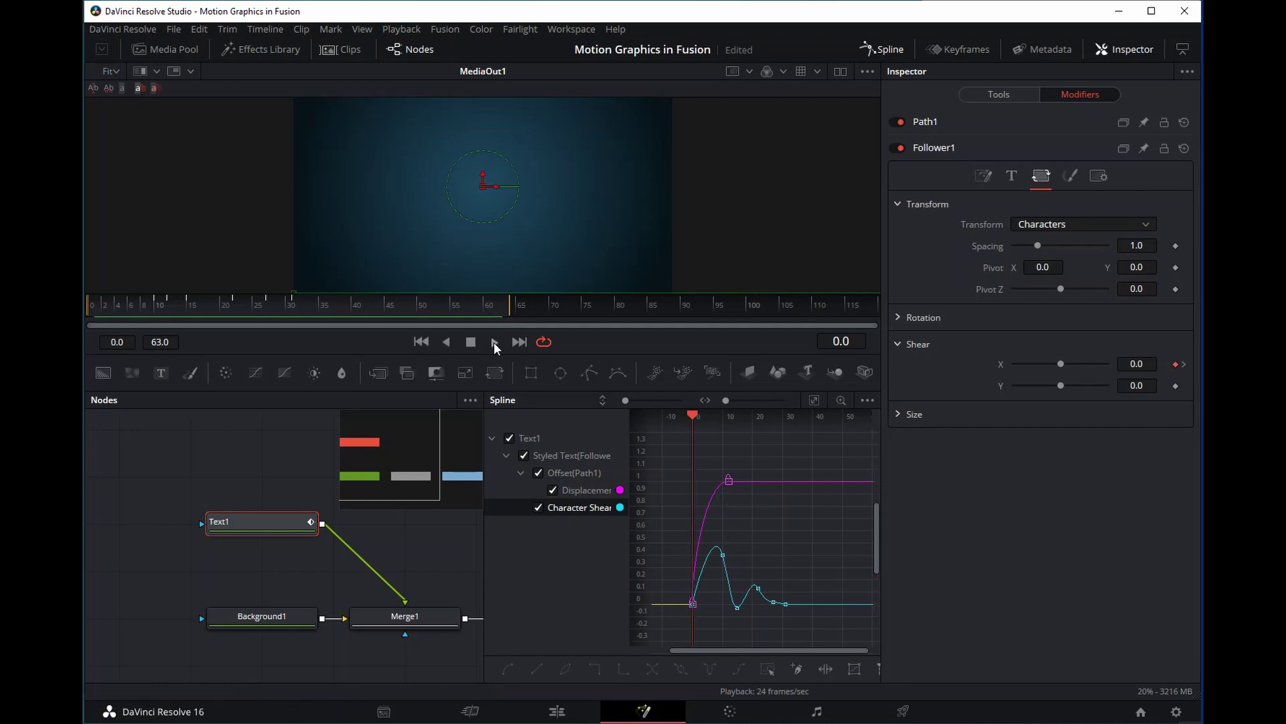
click(494, 341)
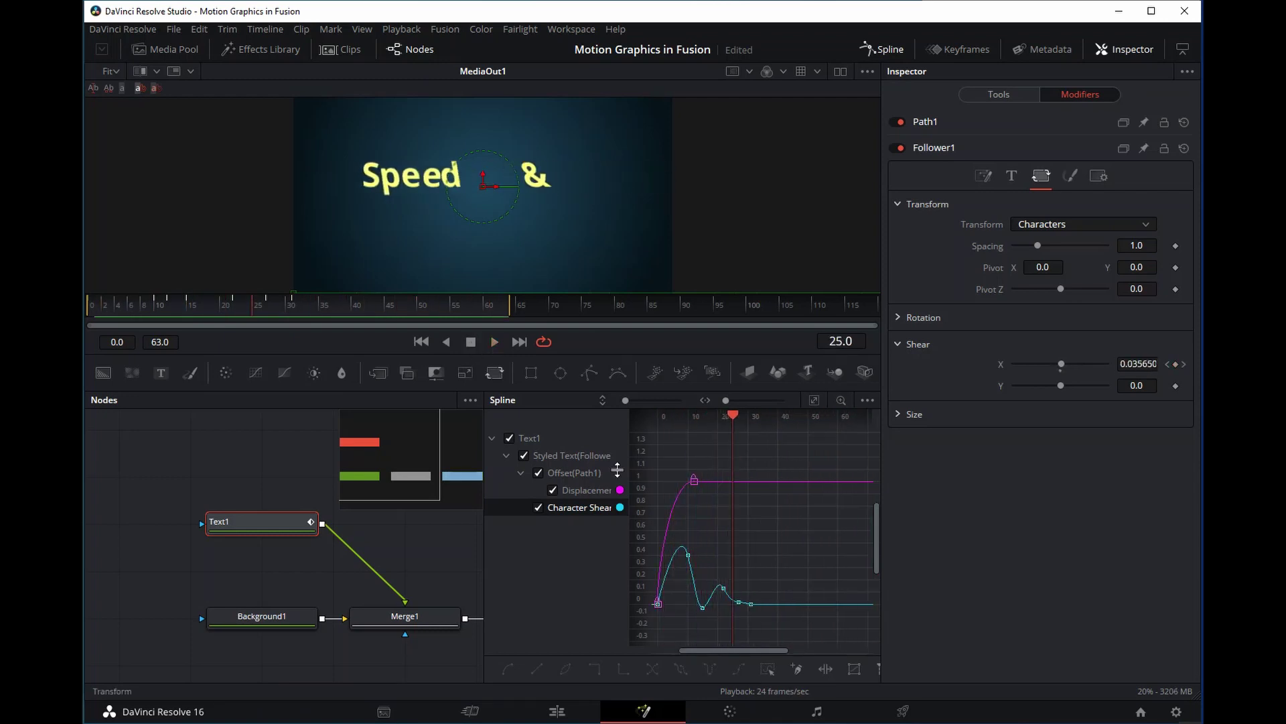
drag(509, 307, 405, 311)
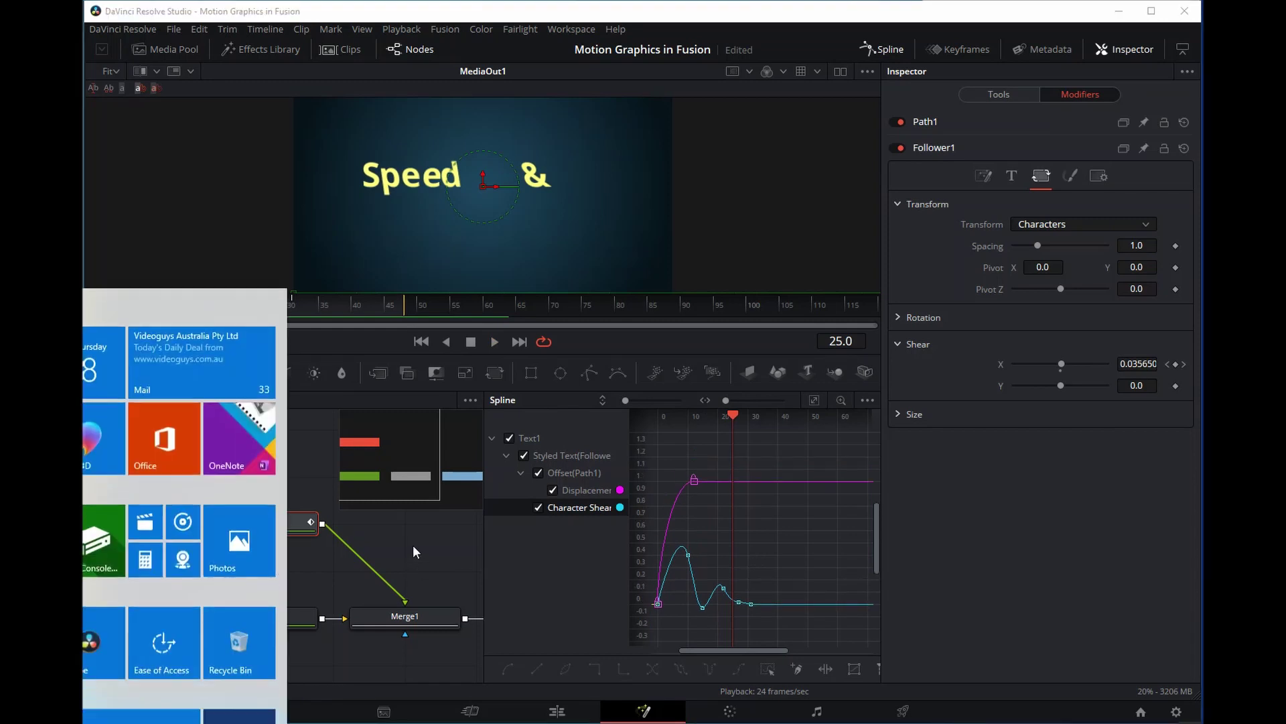
Enable Motion Blur in the settings of the Text1 node, keeping Quality at 2 and Shutter Angle at 180.
click(1098, 177)
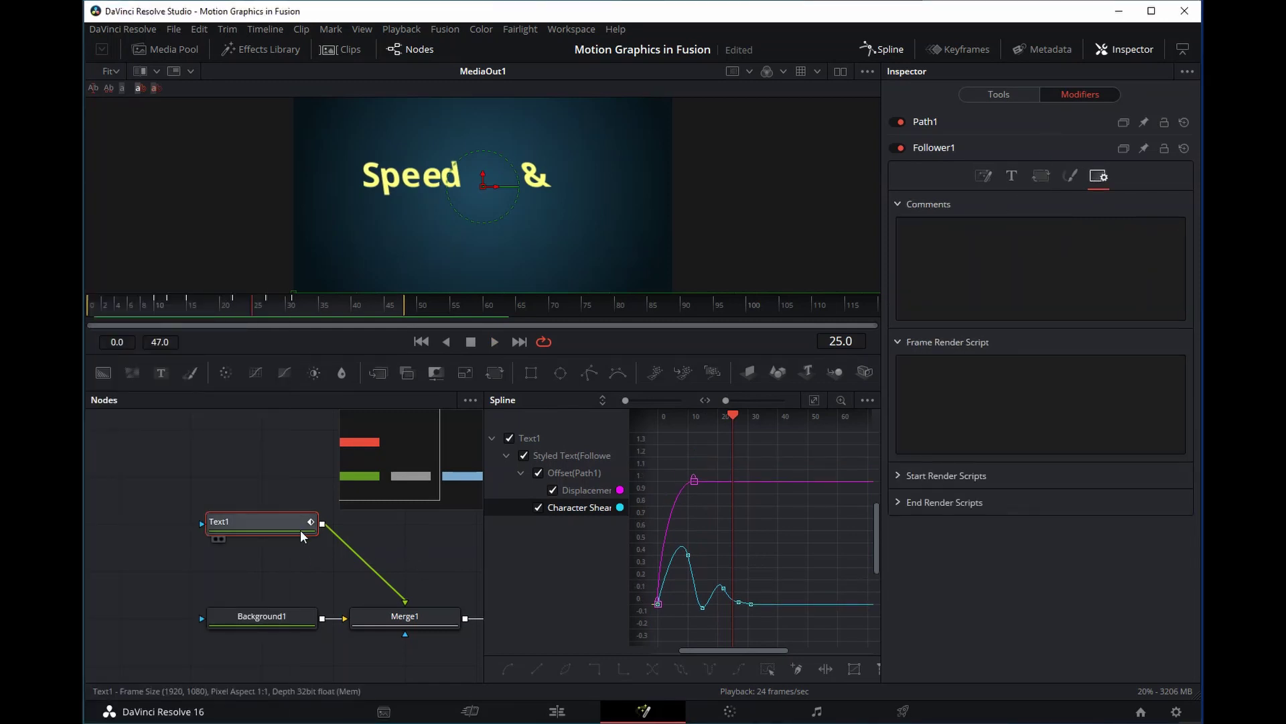
click(995, 98)
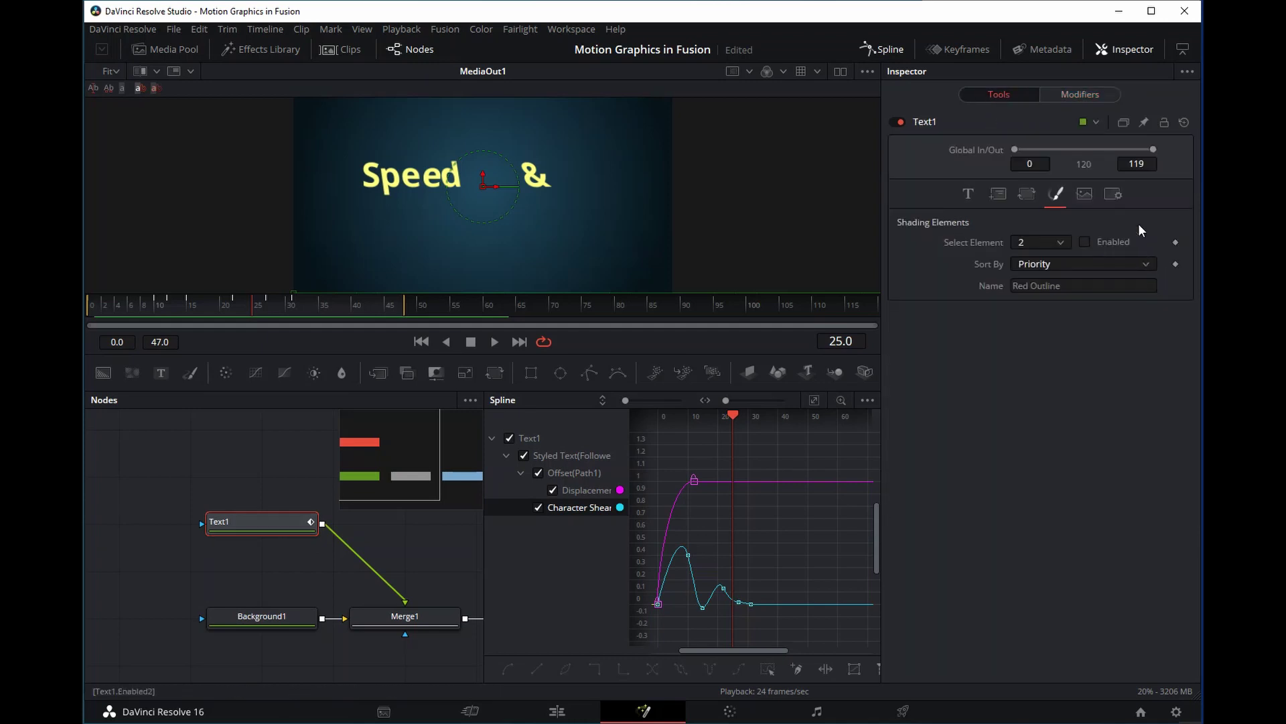
click(1113, 194)
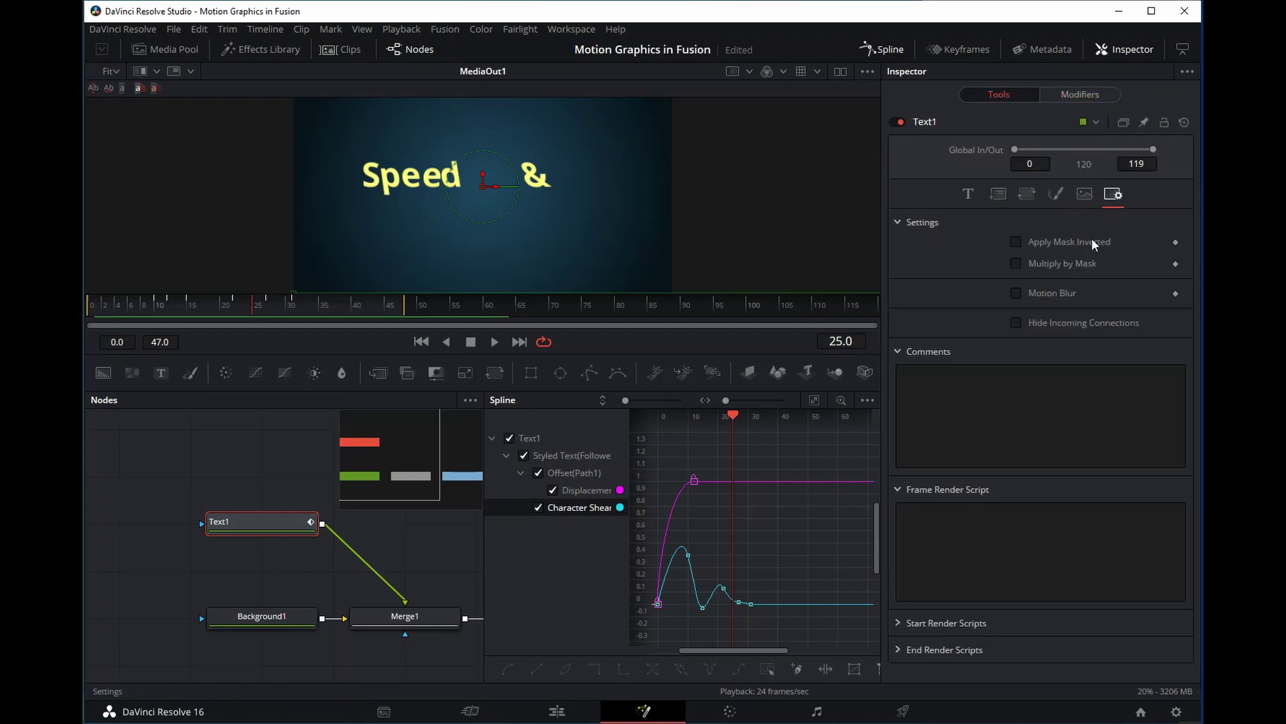
click(1018, 293)
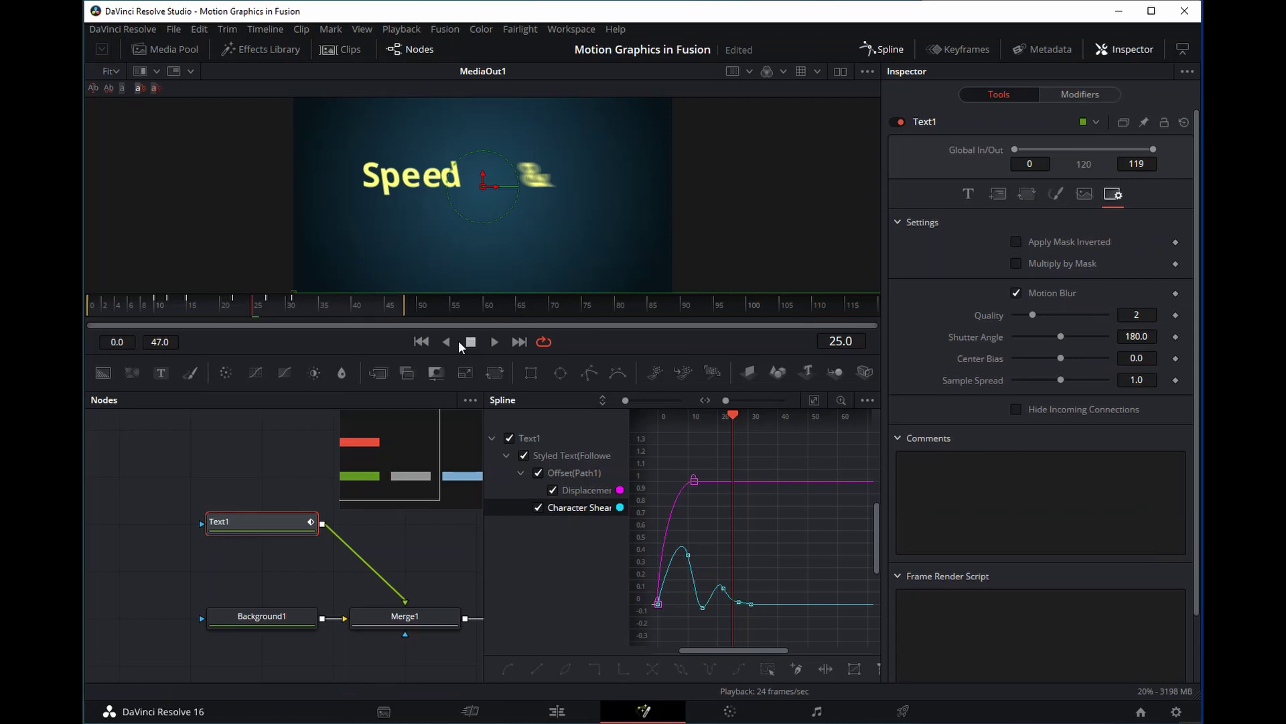
Preview the motion-blurred title, set the playback range to end at frame 82, and replay it from frame 0.
click(493, 342)
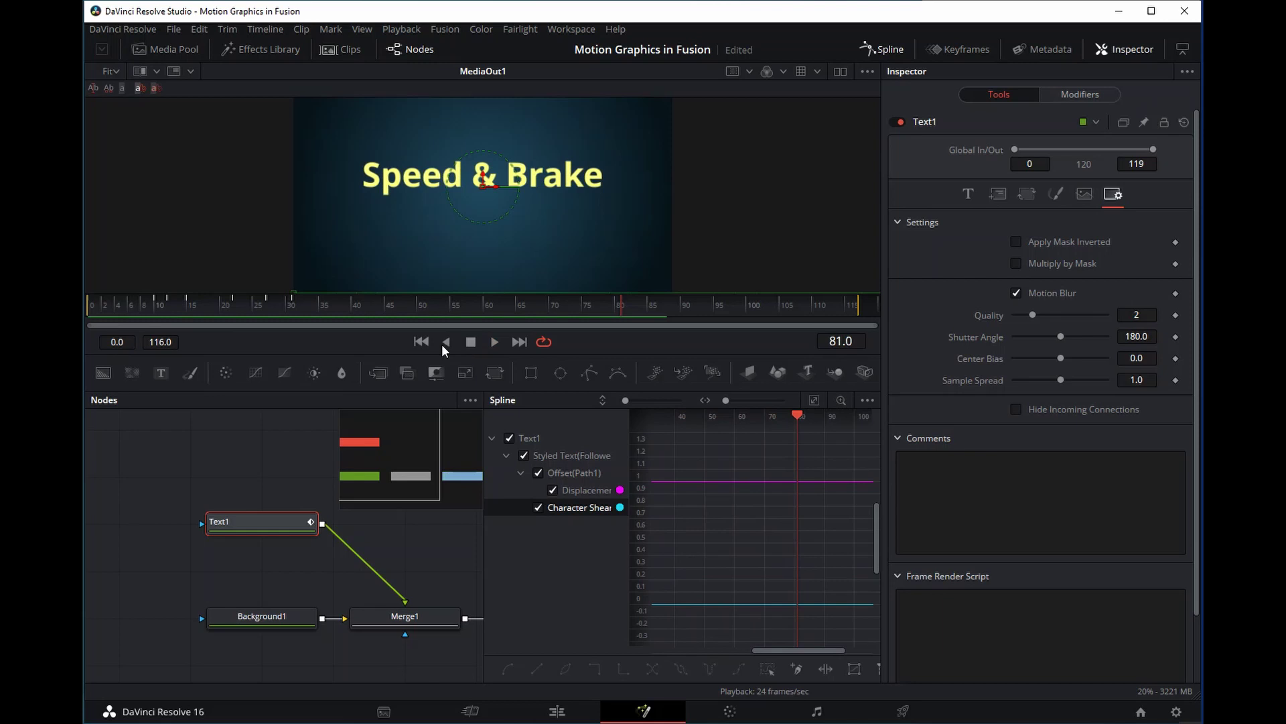
click(421, 342)
click(471, 342)
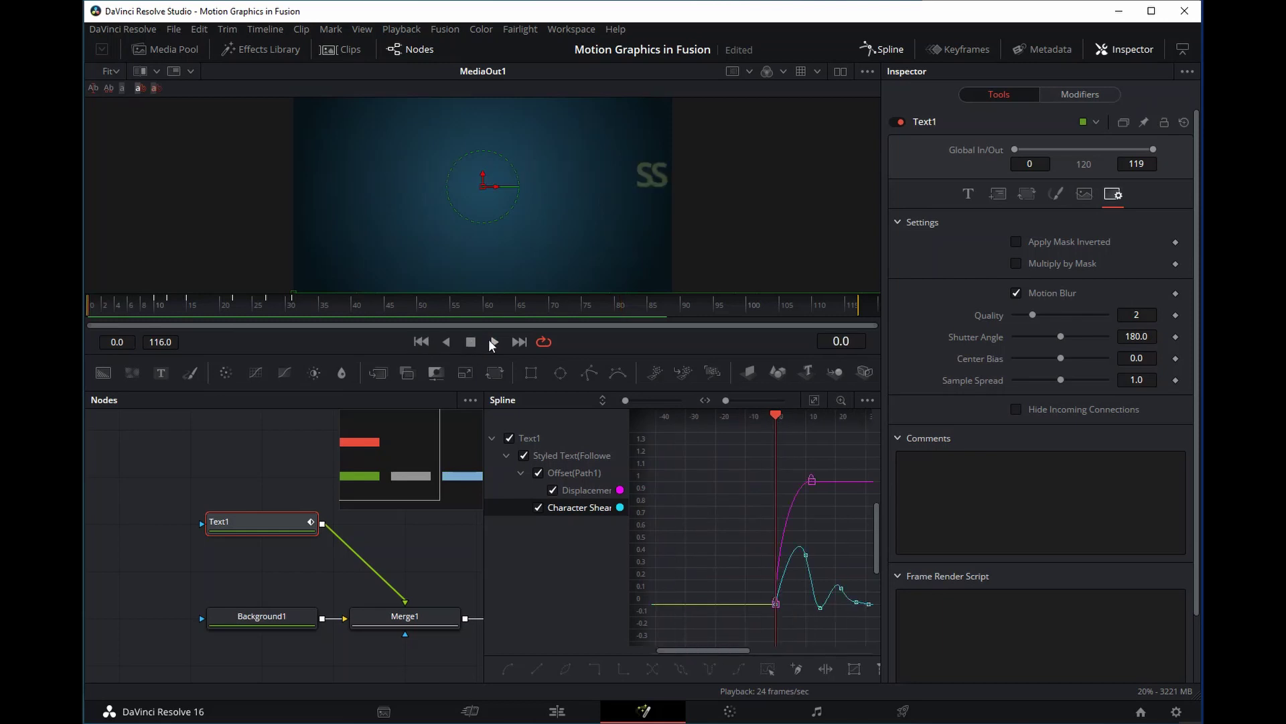
drag(857, 305, 678, 324)
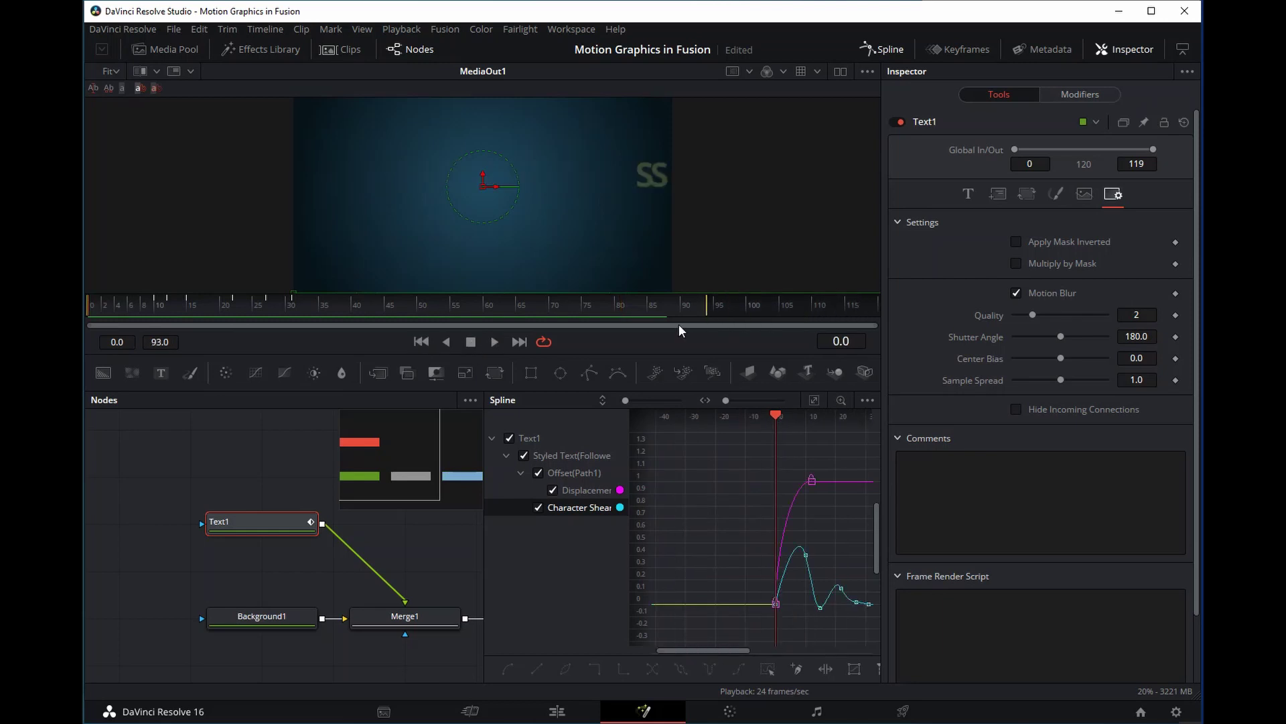
click(495, 342)
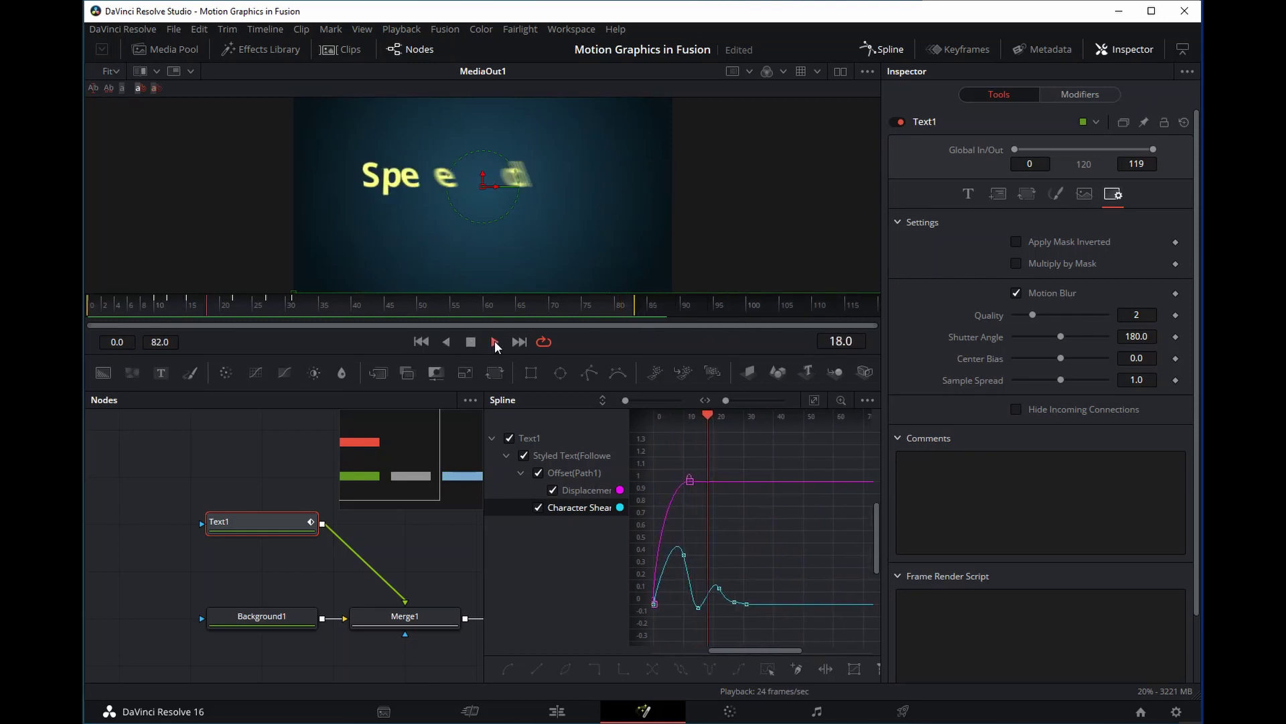